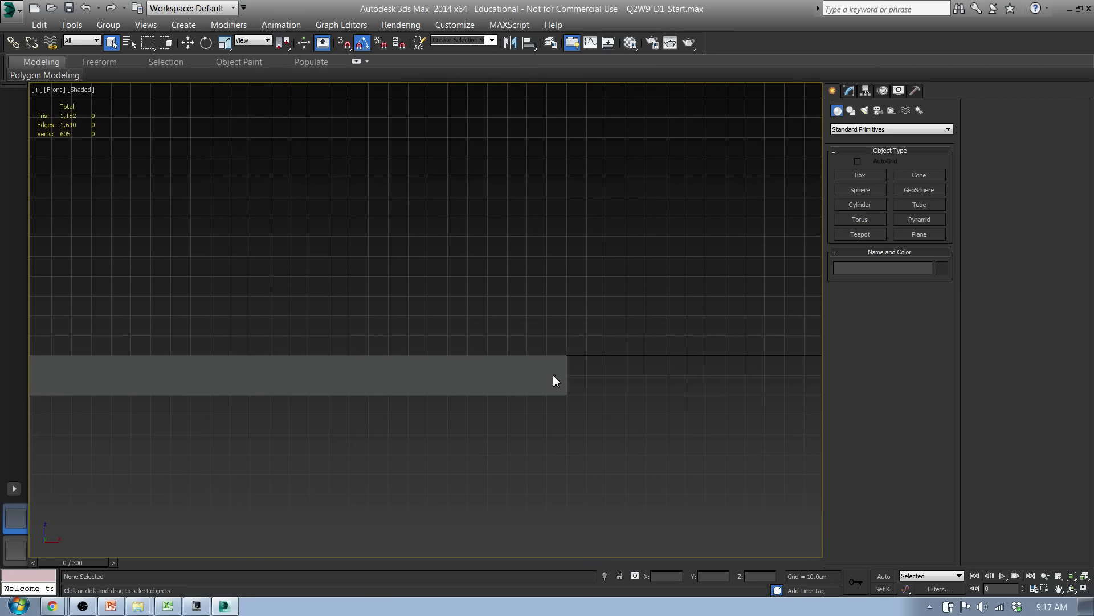
Inspect the pedestal, the small objects on top of it and the ground slab in the front view
scroll(570, 365, "up", 5)
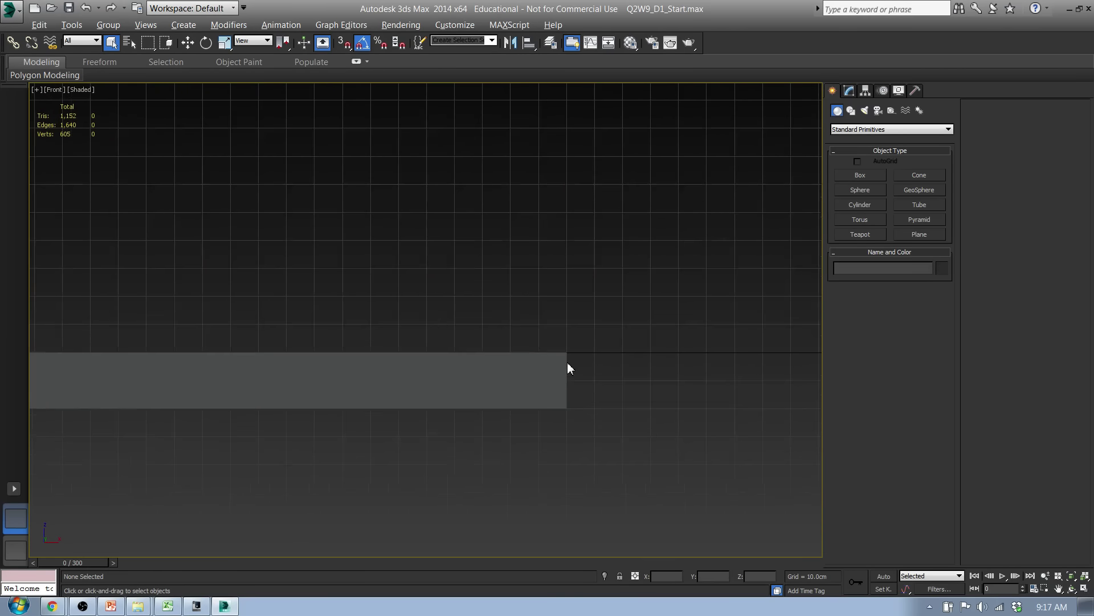
scroll(586, 350, "down", 4)
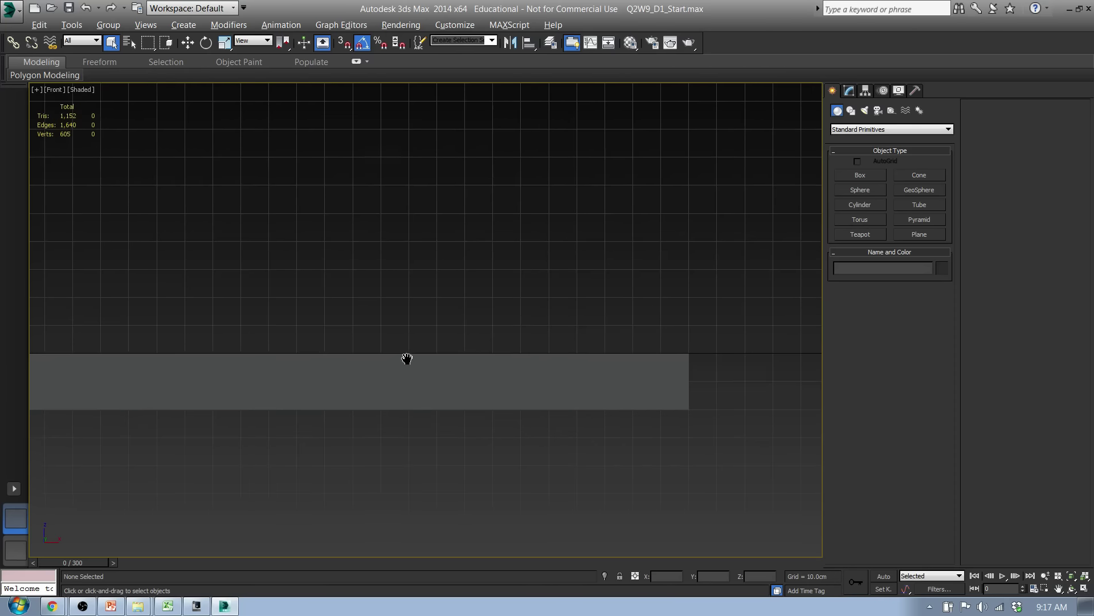
scroll(405, 359, "down", 3)
scroll(353, 347, "down", 2)
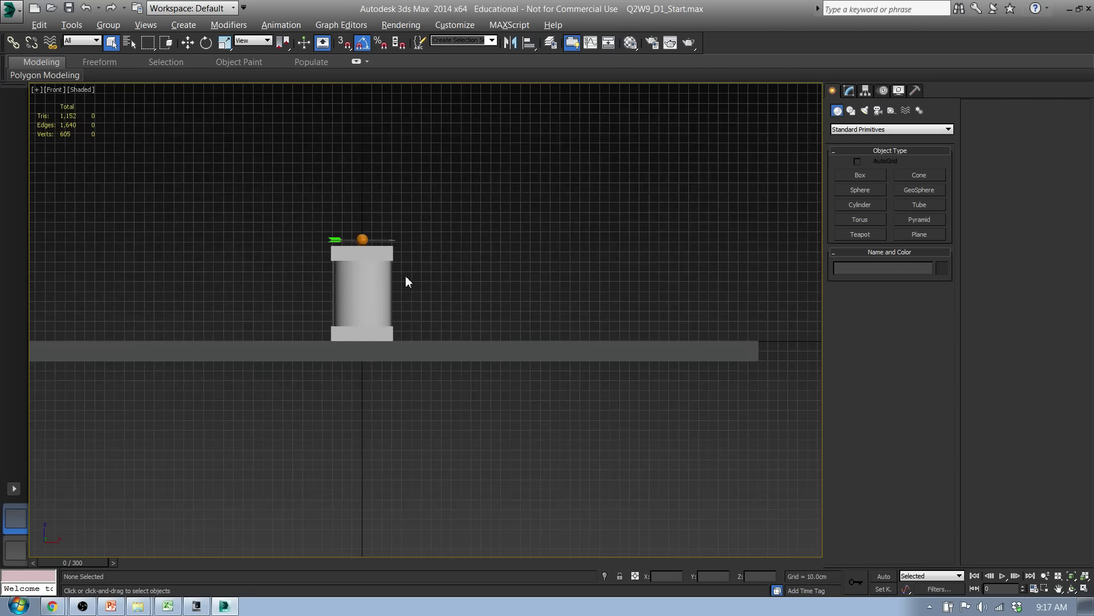
left_click_drag(390, 235, 391, 241)
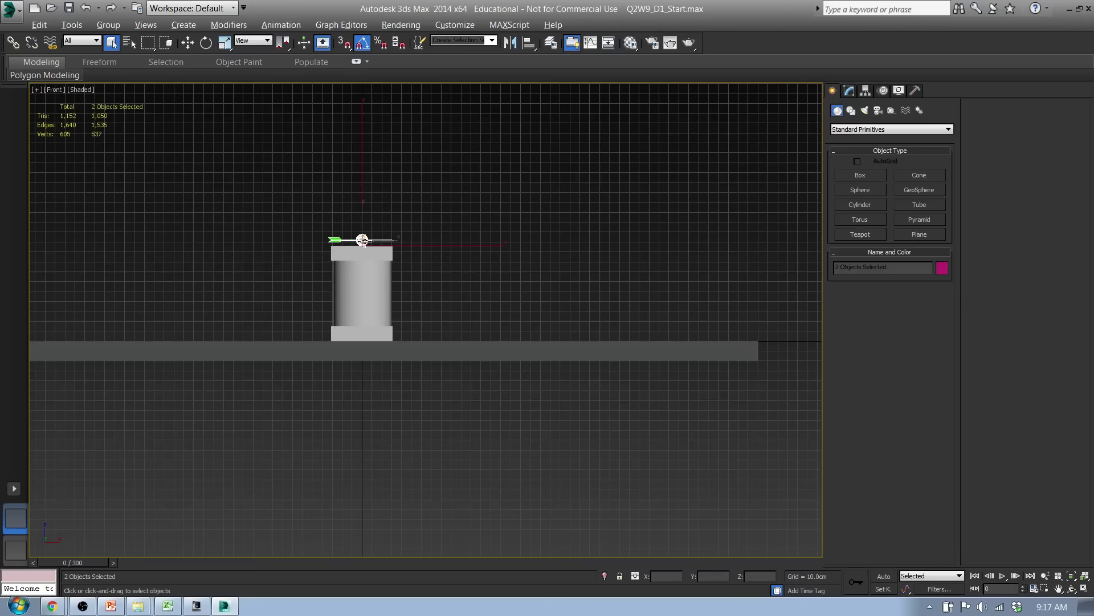
left_click(408, 254)
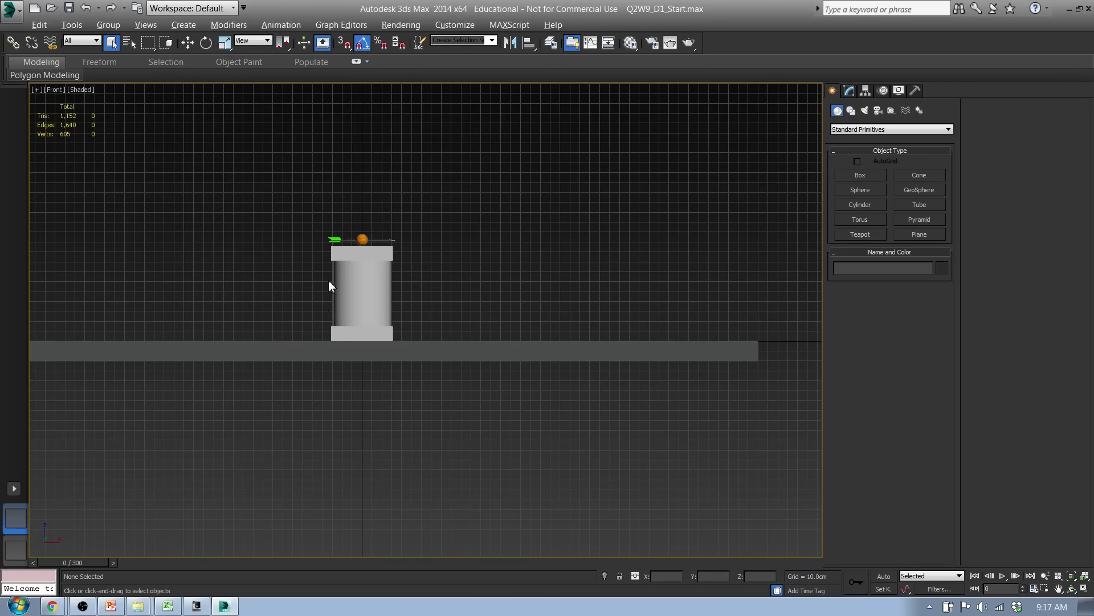
middle_click_drag(318, 300, 452, 293)
Switch to the top view and frame the whole square ground slab
key("t")
scroll(452, 388, "down", 4)
scroll(427, 288, "up", 3)
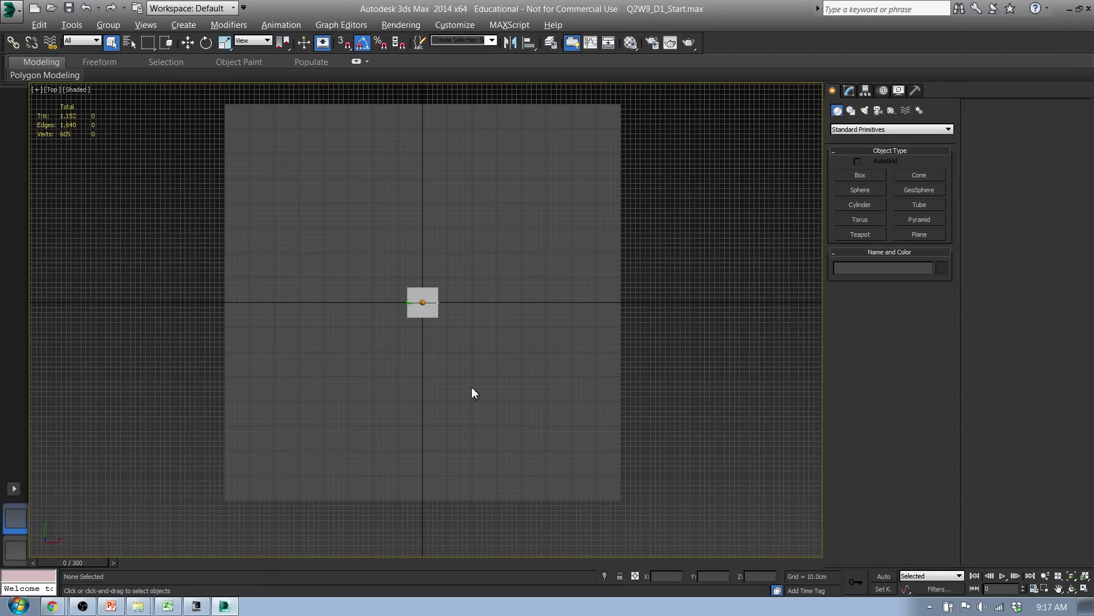
mouse_move(502, 379)
middle_mouse_down()
mouse_move(545, 364)
mouse_move(486, 390)
middle_mouse_up()
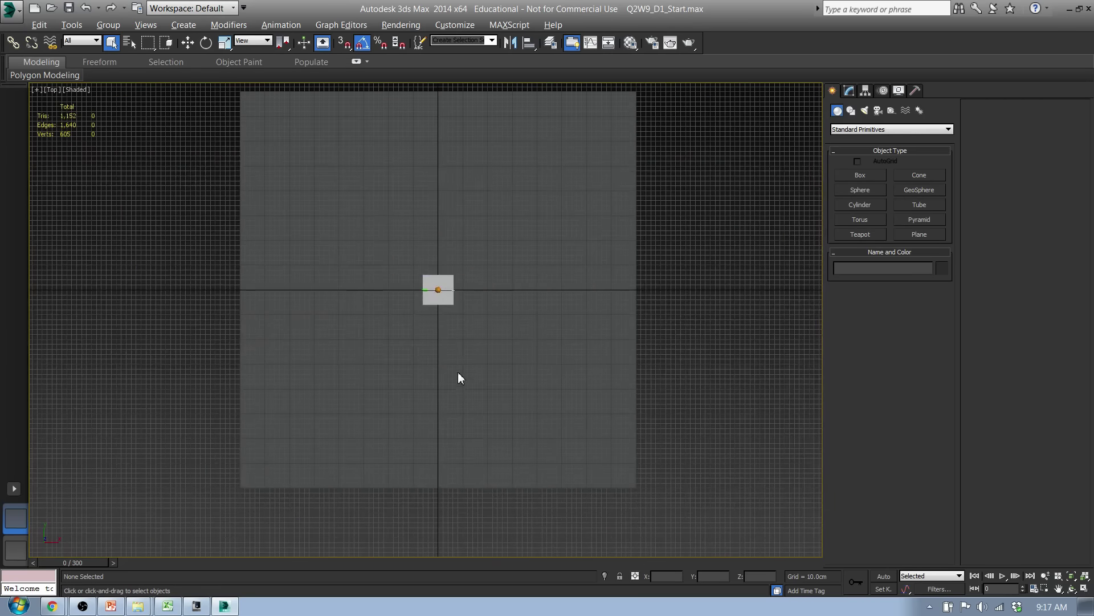
middle_click_drag(457, 283, 431, 284)
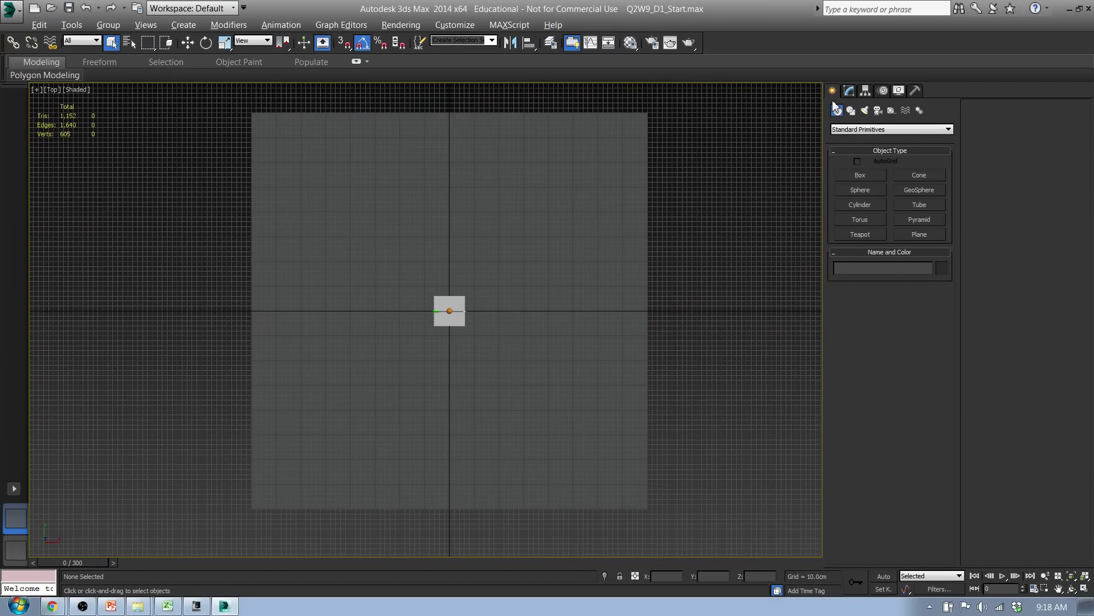
Start a smooth Line spline on the slab, placing points counterclockwise near its edges from the upper-left area around to the upper-left corner
left_click(852, 110)
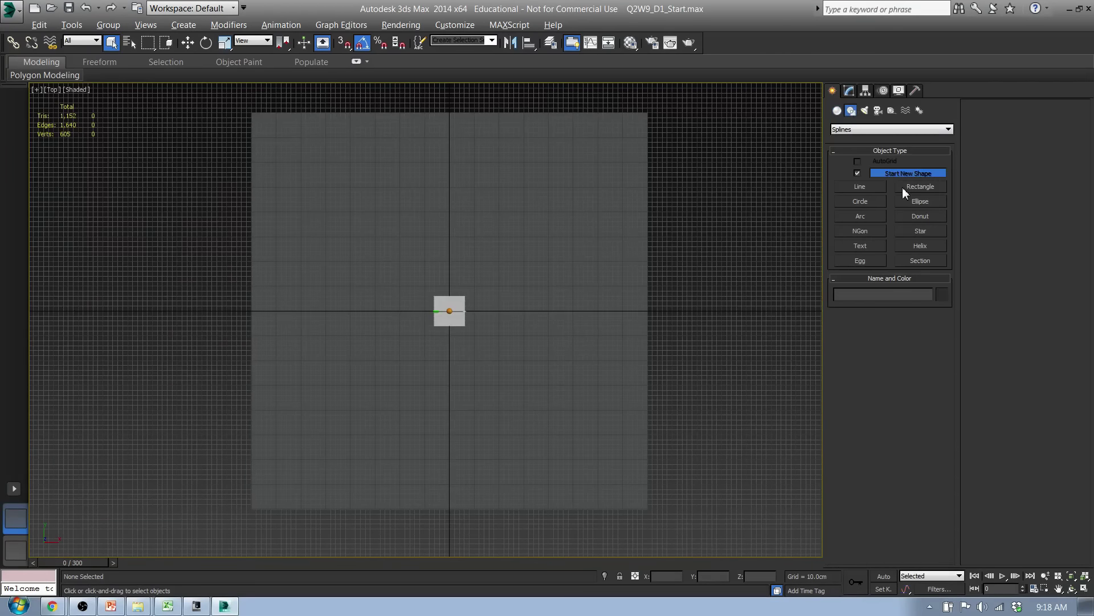
left_click(875, 188)
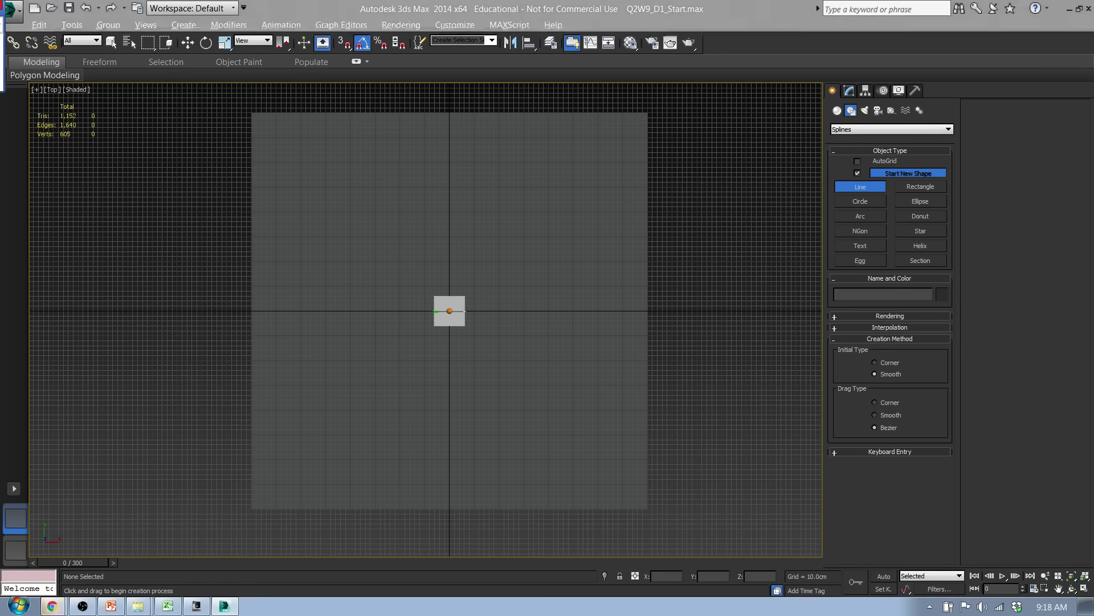
middle_click_drag(370, 336, 317, 334)
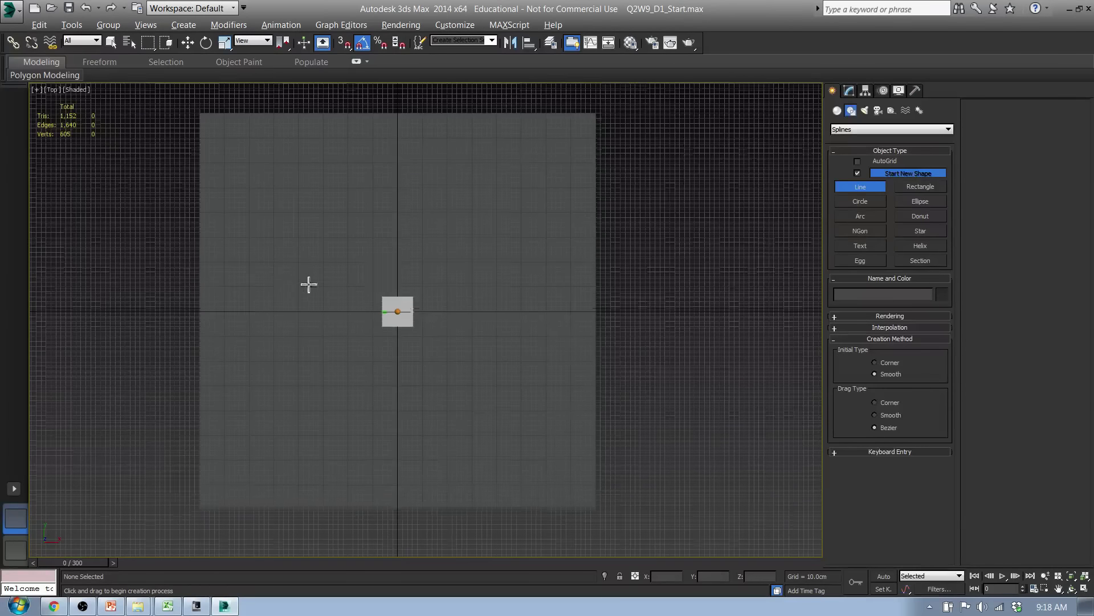
middle_click_drag(307, 283, 264, 267)
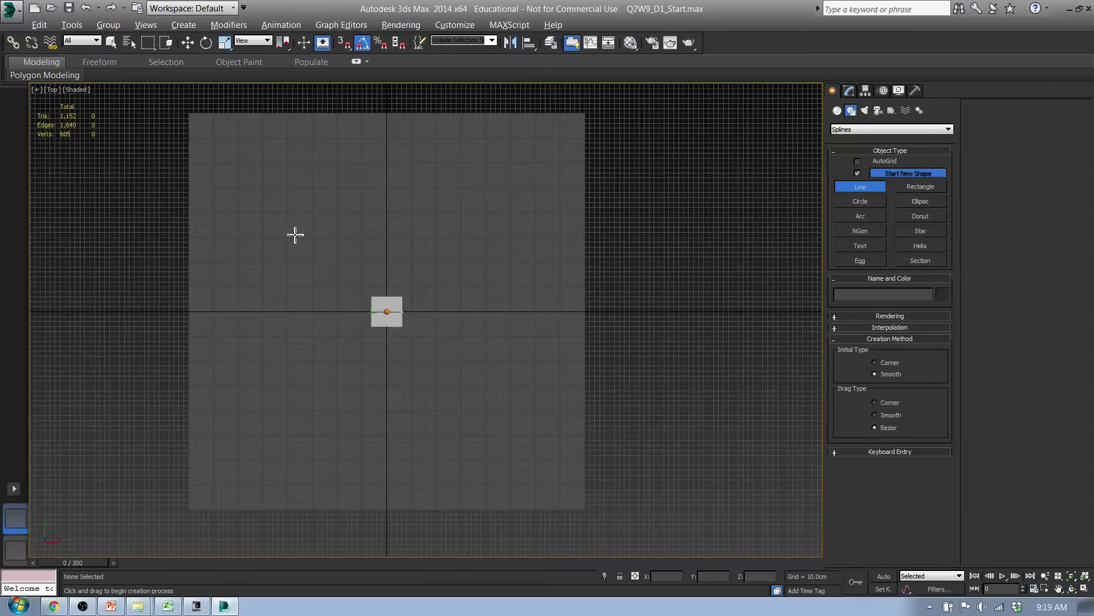
middle_click_drag(296, 234, 315, 268)
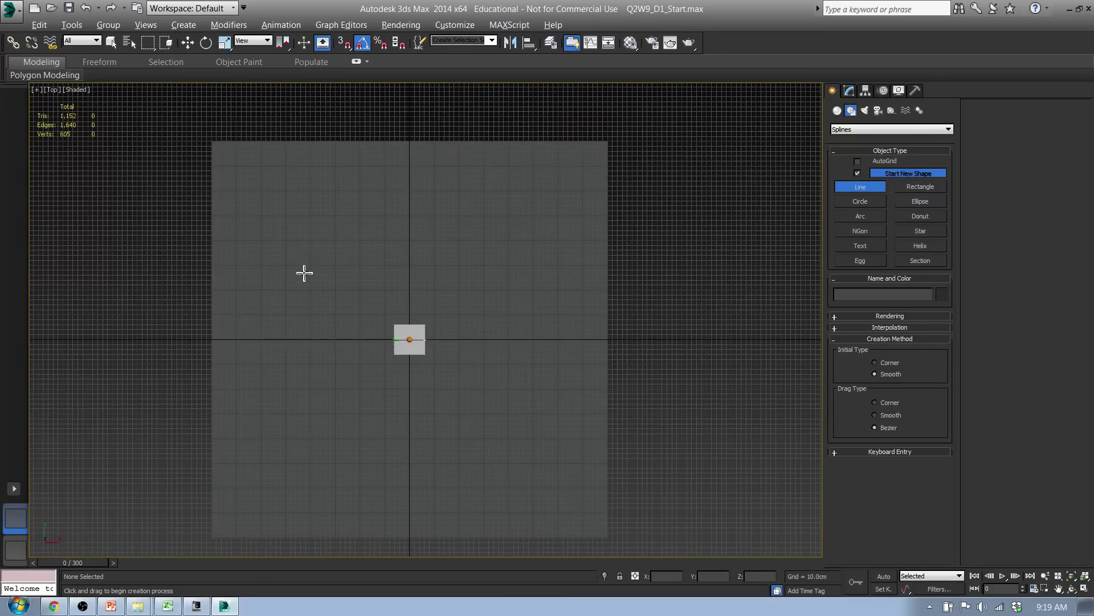
left_click(309, 242)
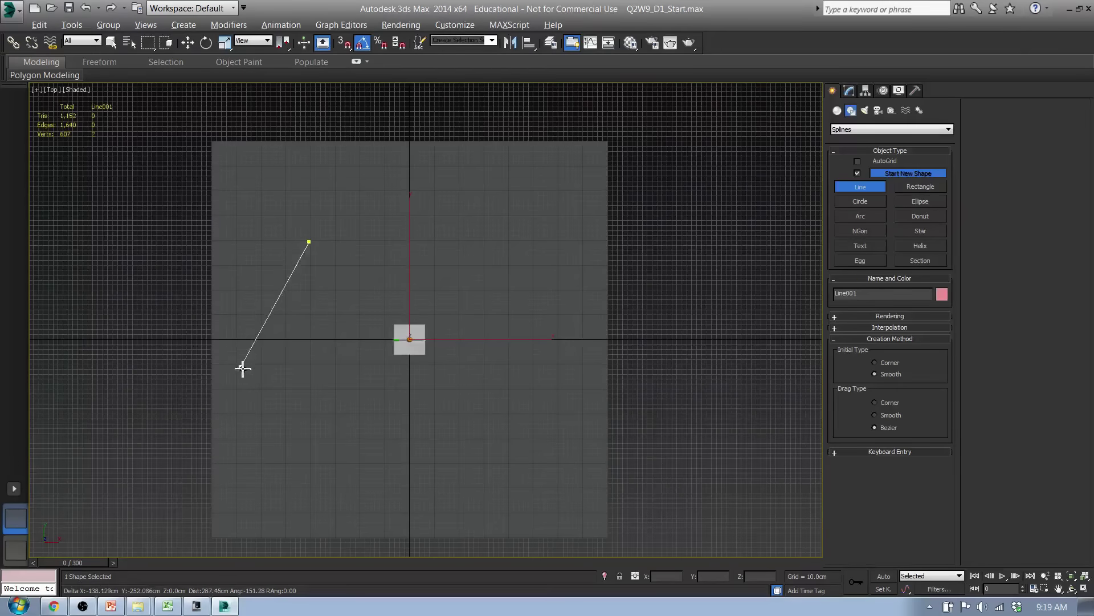
left_click(248, 311)
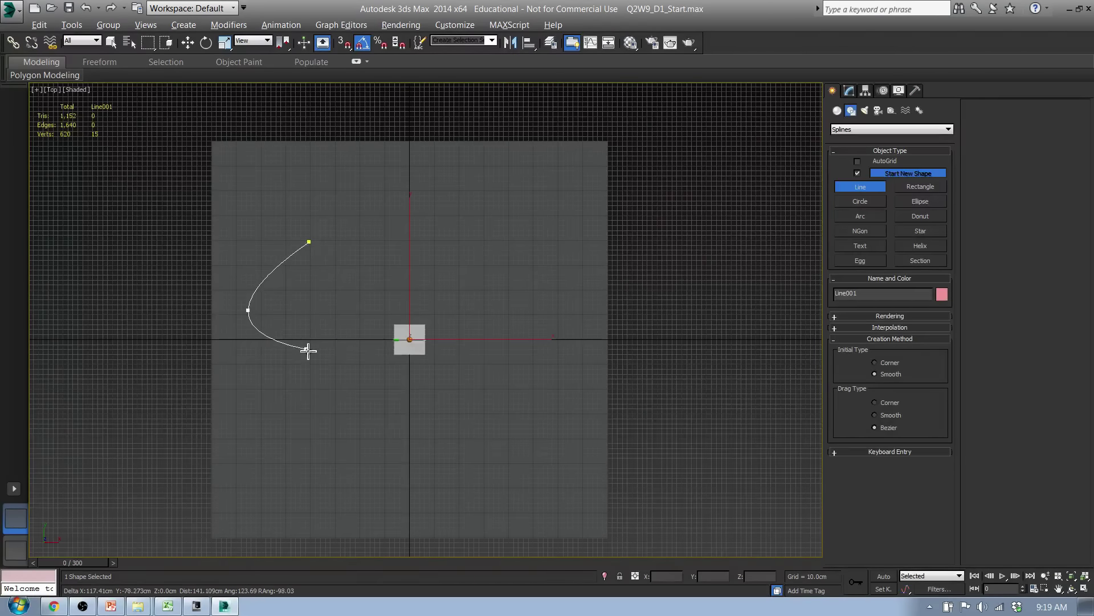
scroll(305, 350, "up", 2)
scroll(315, 346, "down", 2)
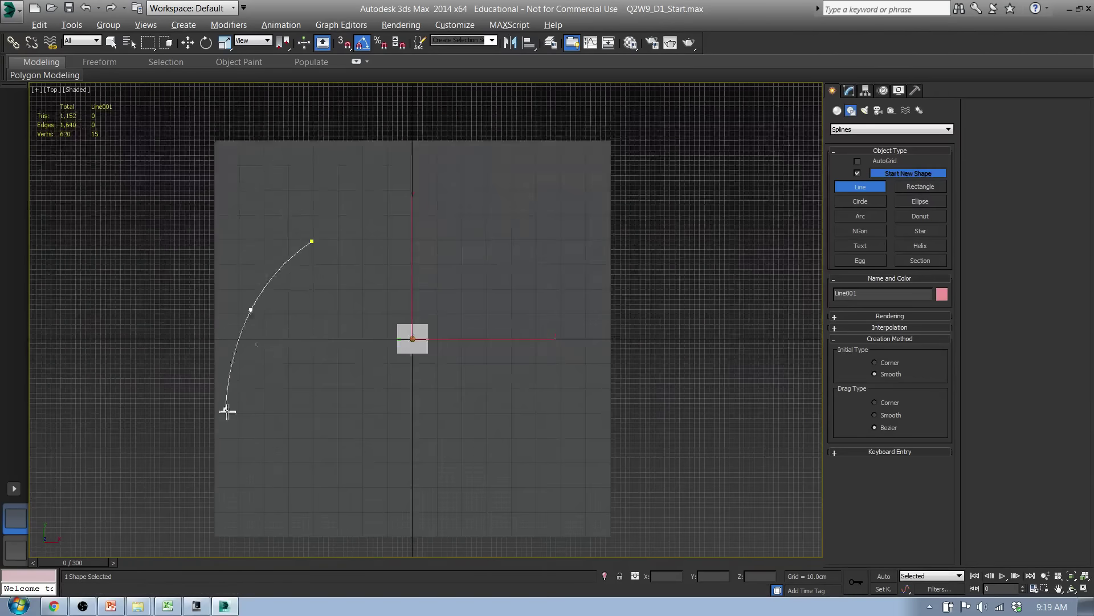
middle_click_drag(290, 332, 179, 337)
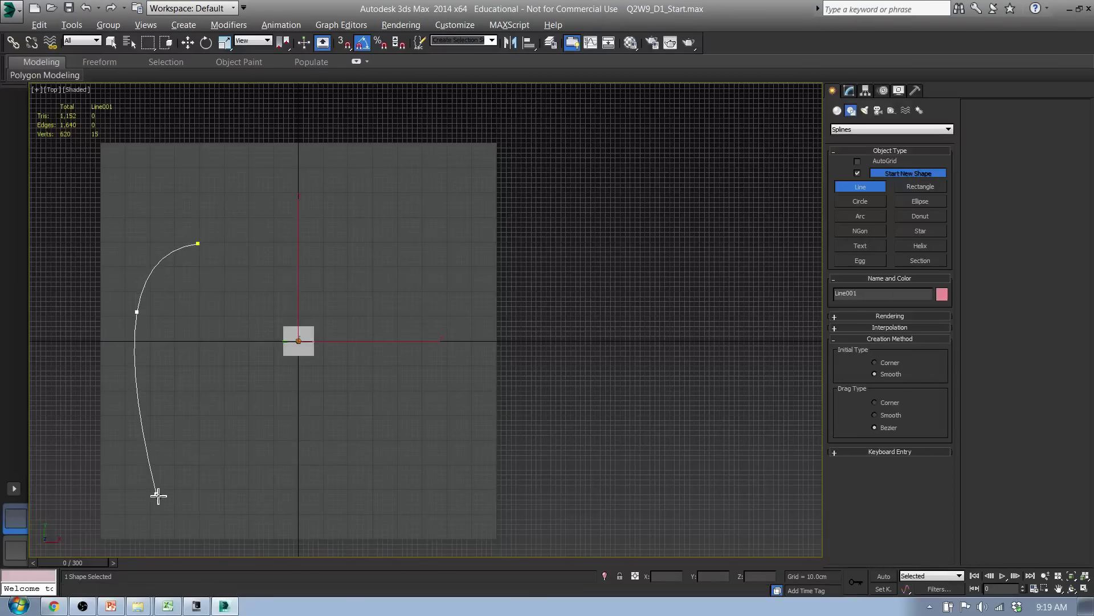
left_click(180, 493)
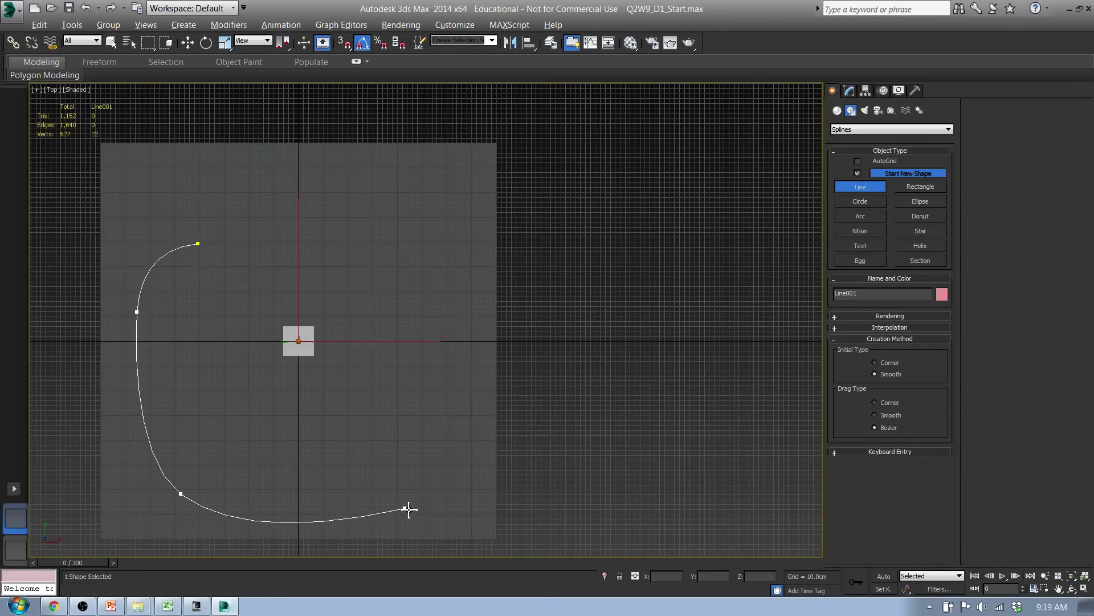
left_click(437, 484)
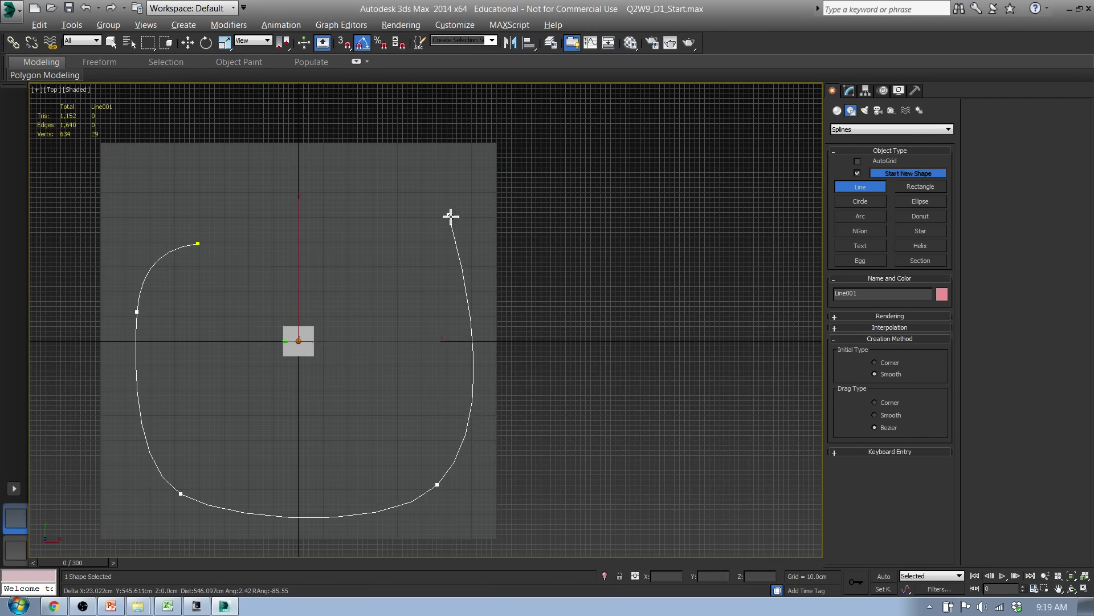
left_click(469, 214)
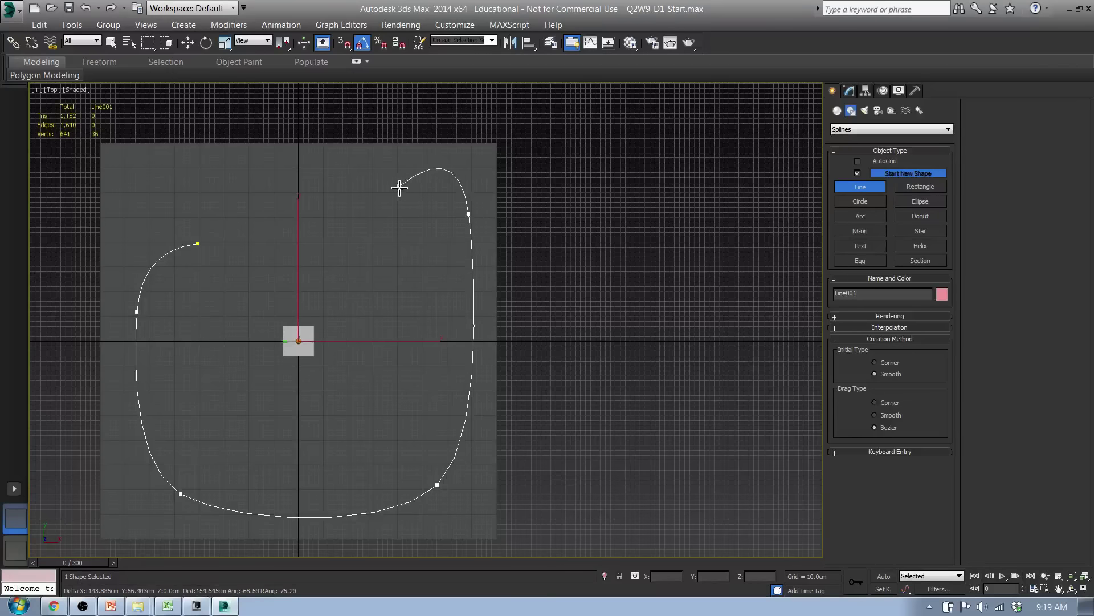
left_click(174, 185)
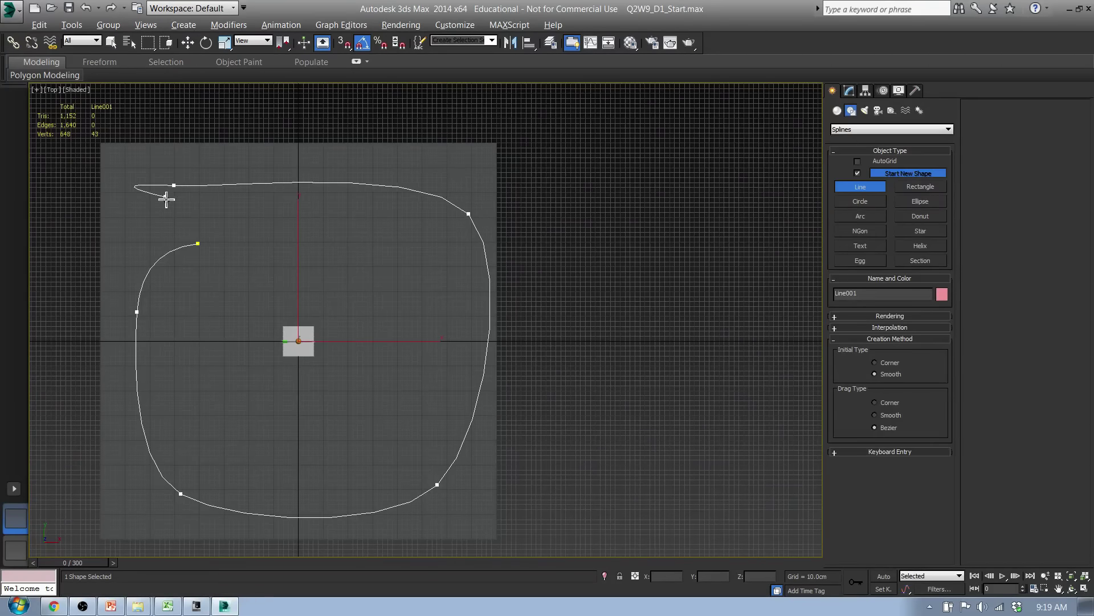
Continue the spline inward across the pedestal, up toward the upper edge, down the left side, and back to just below the pedestal
left_click(238, 353)
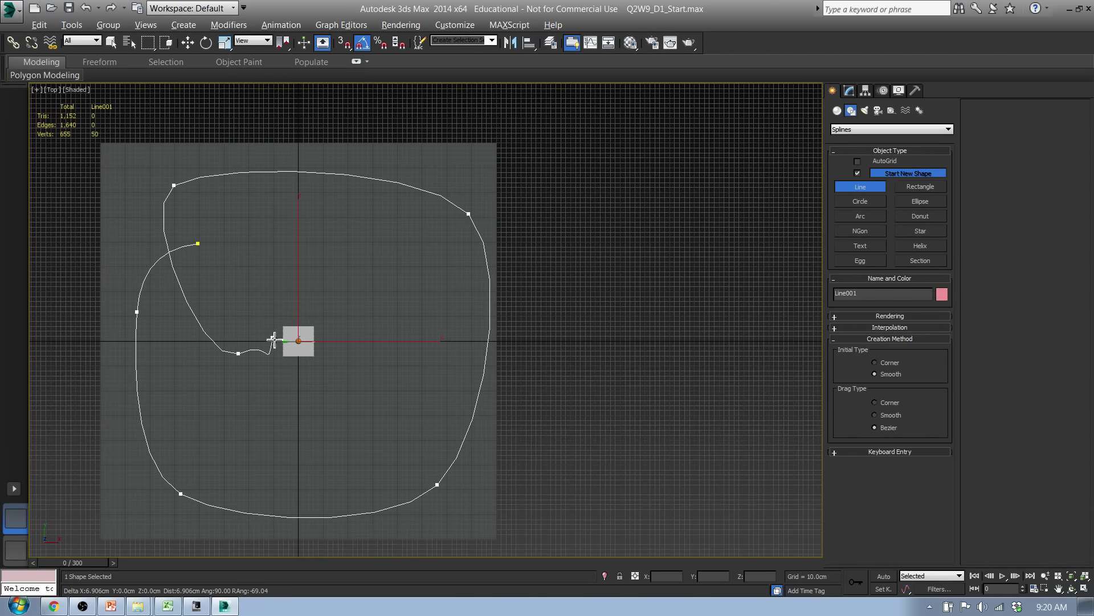
left_click(394, 297)
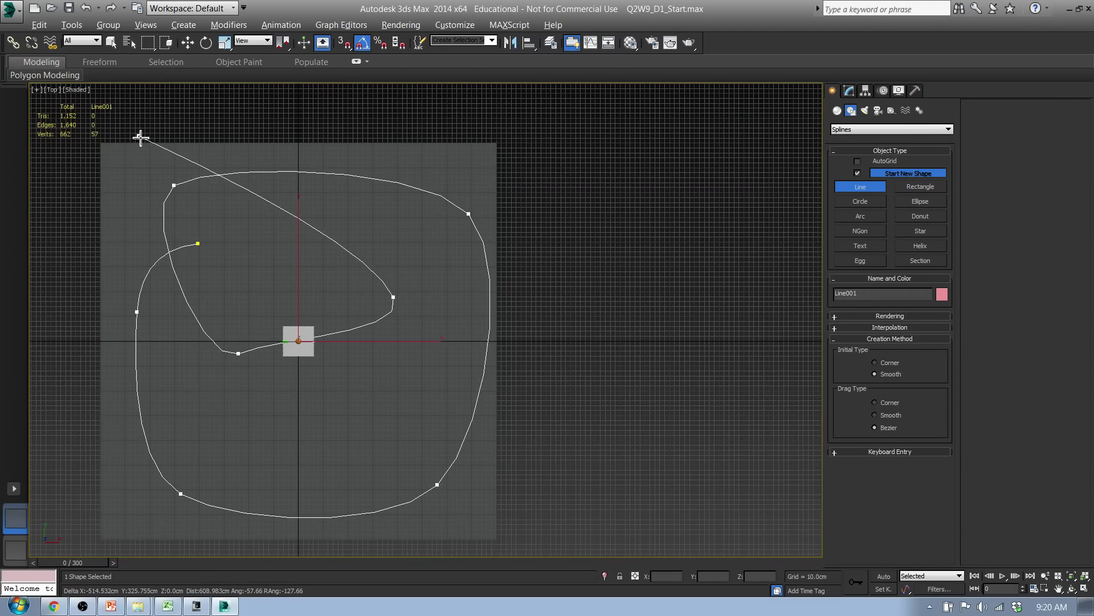
left_click(281, 180)
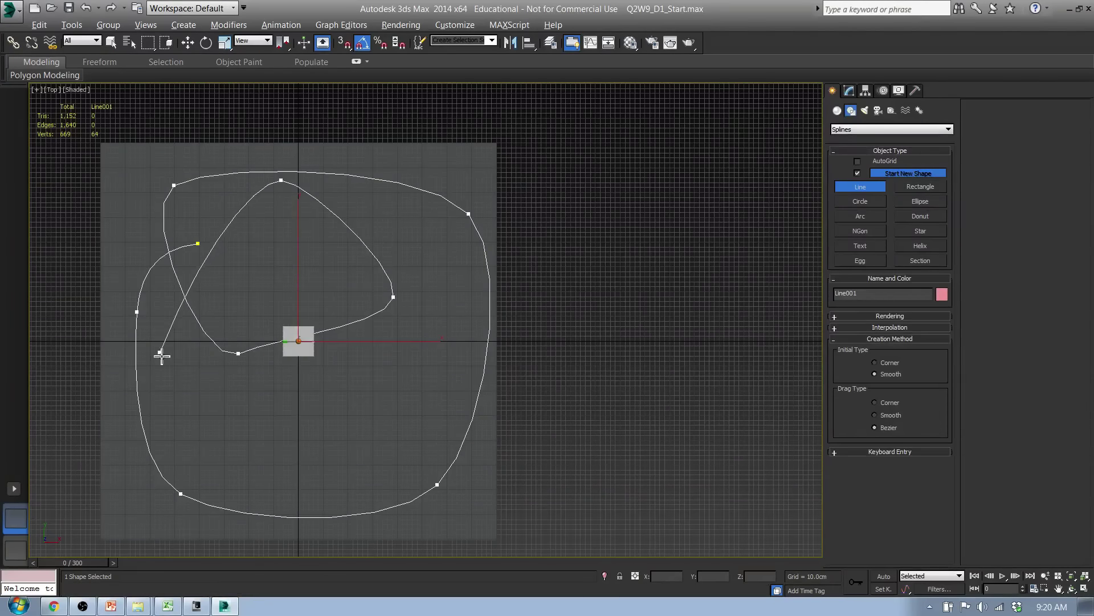
left_click(153, 388)
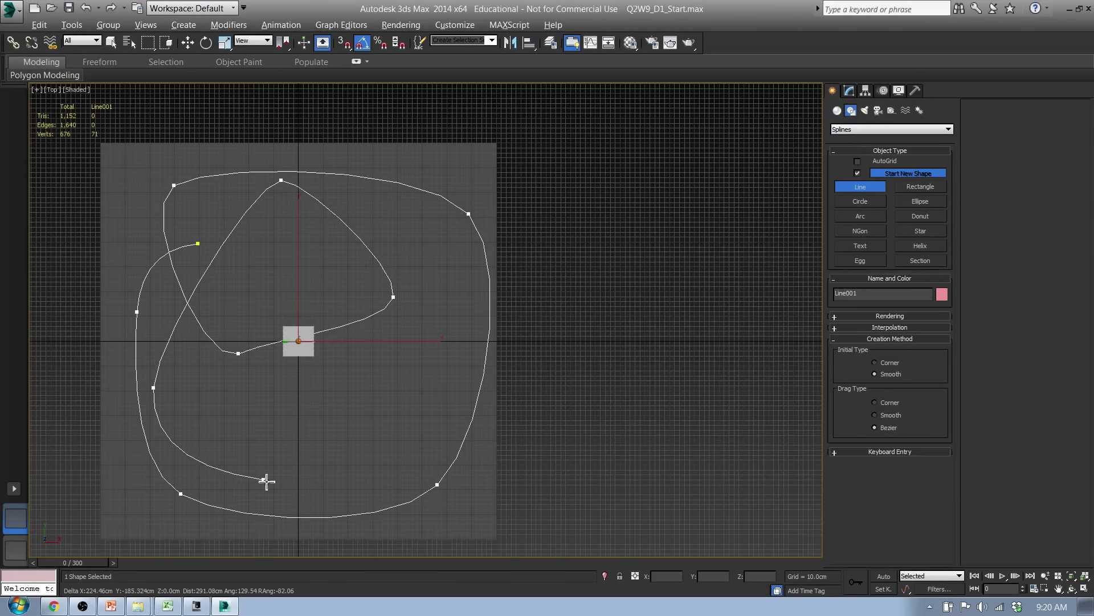
left_click(334, 483)
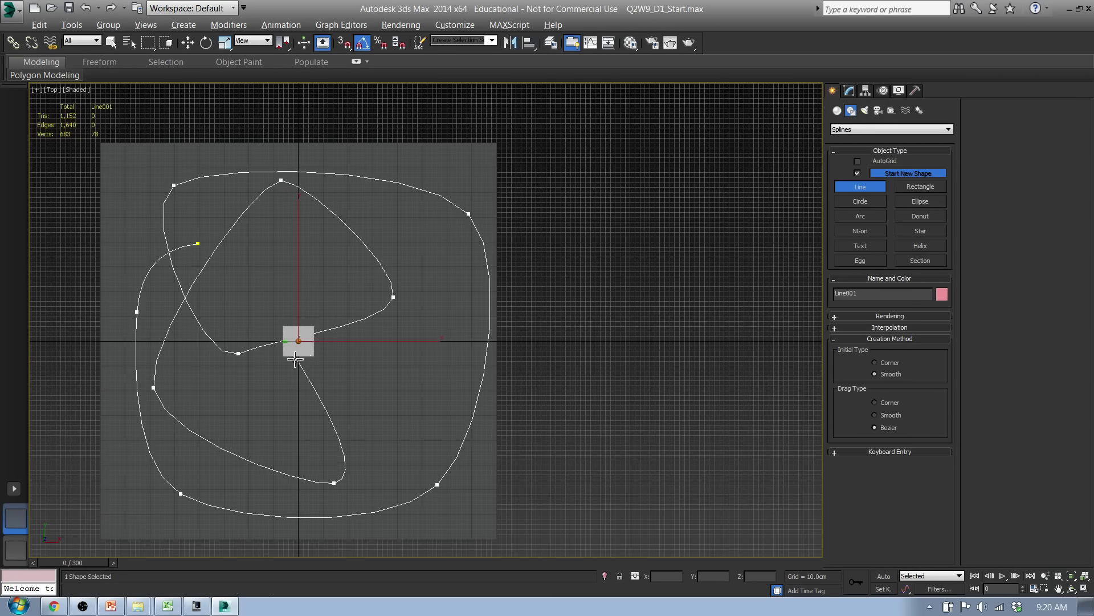
left_click(314, 376)
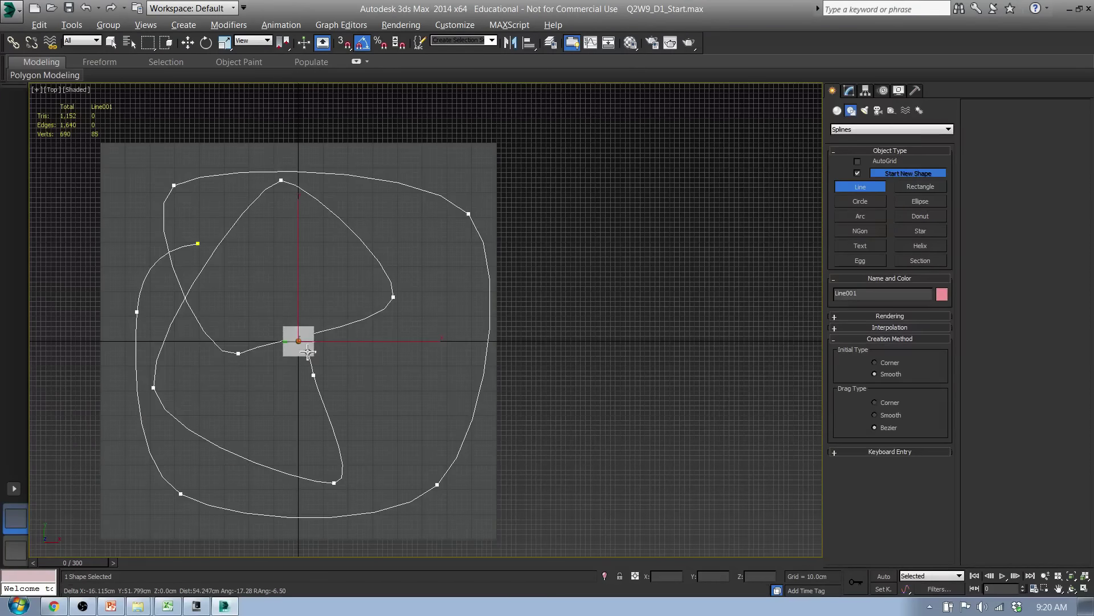
Run the spline under the pedestal and through the slab's upper-right area back to its first point, and close it
left_click(248, 276)
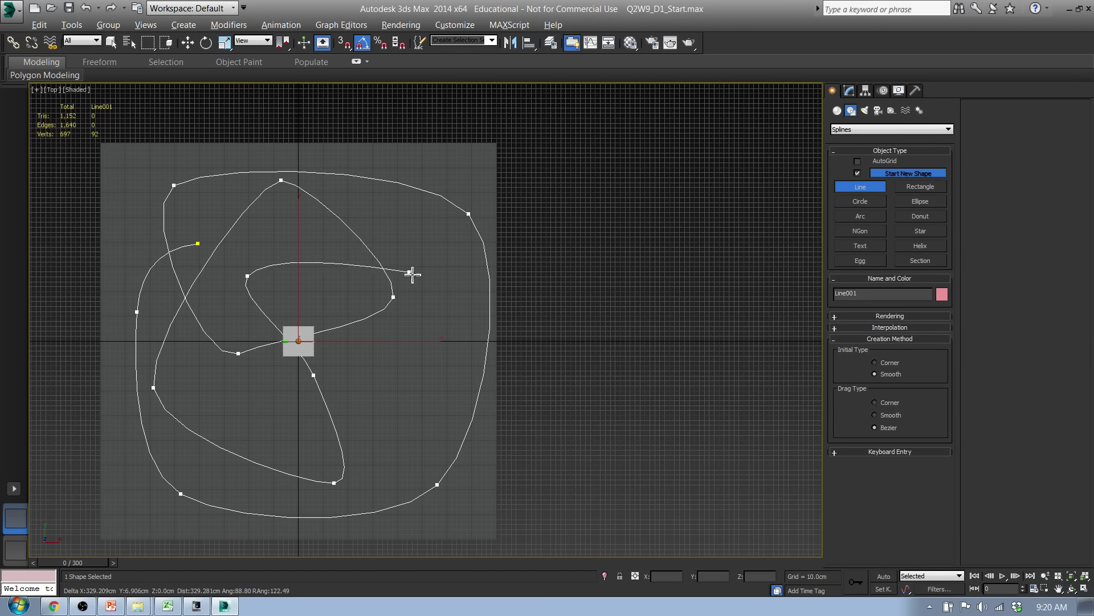
left_click(339, 161)
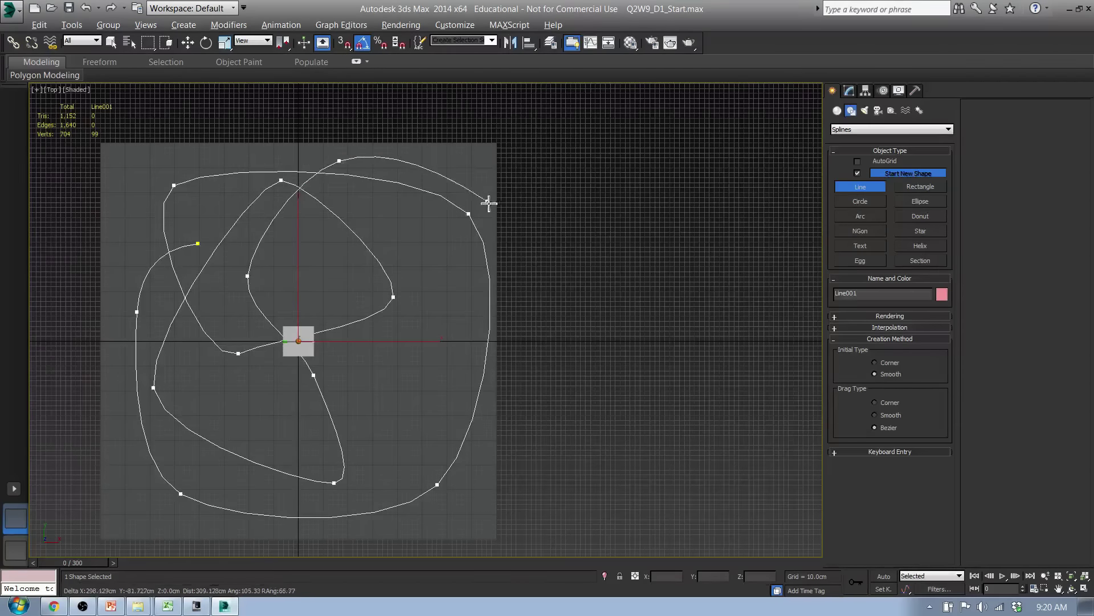
left_click(461, 225)
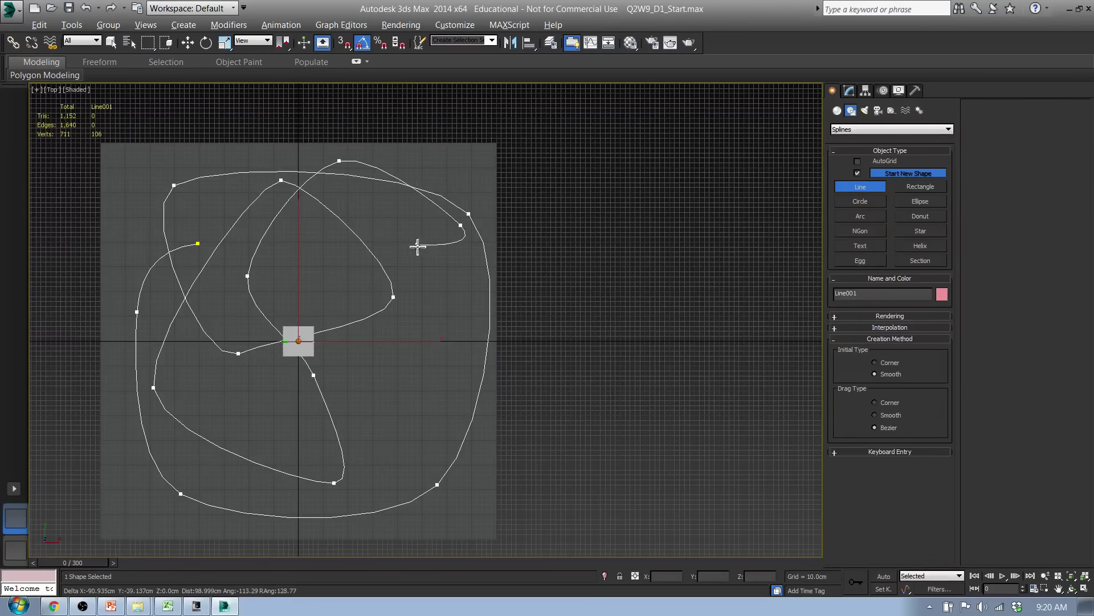
left_click(197, 244)
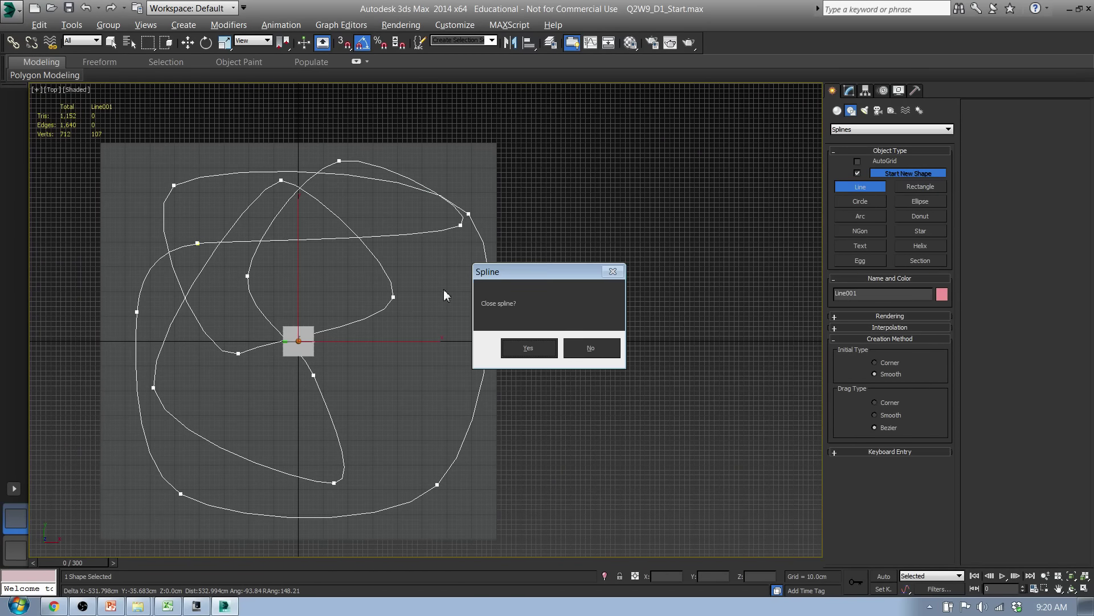
left_click(526, 351)
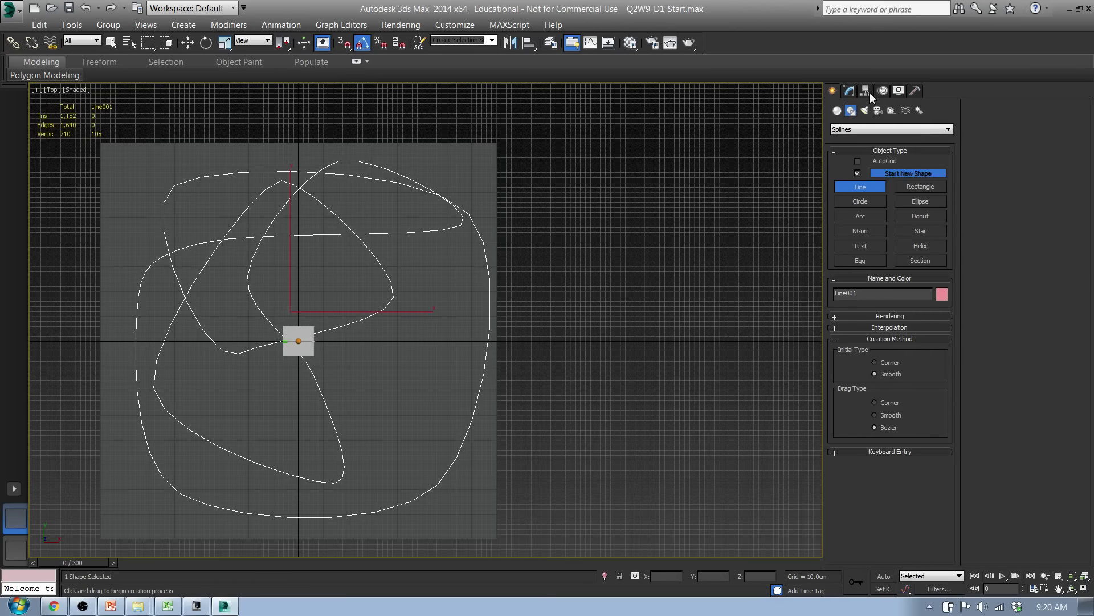
Rename the closed spline as Path and switch to its Segment sub-object level
left_click(850, 91)
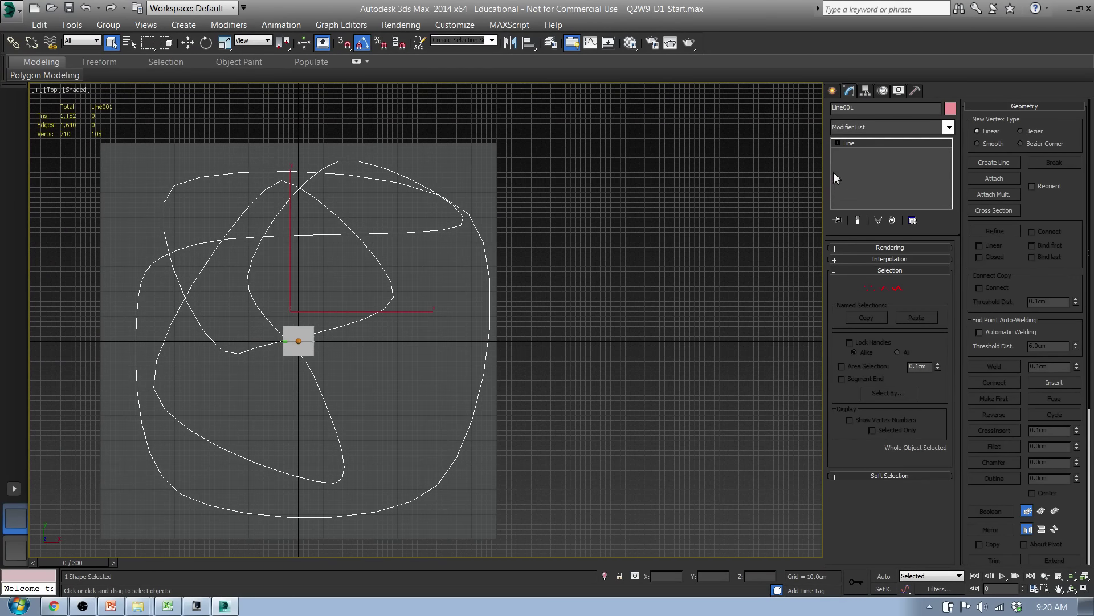
left_click(865, 107)
type("Path")
left_click(869, 288)
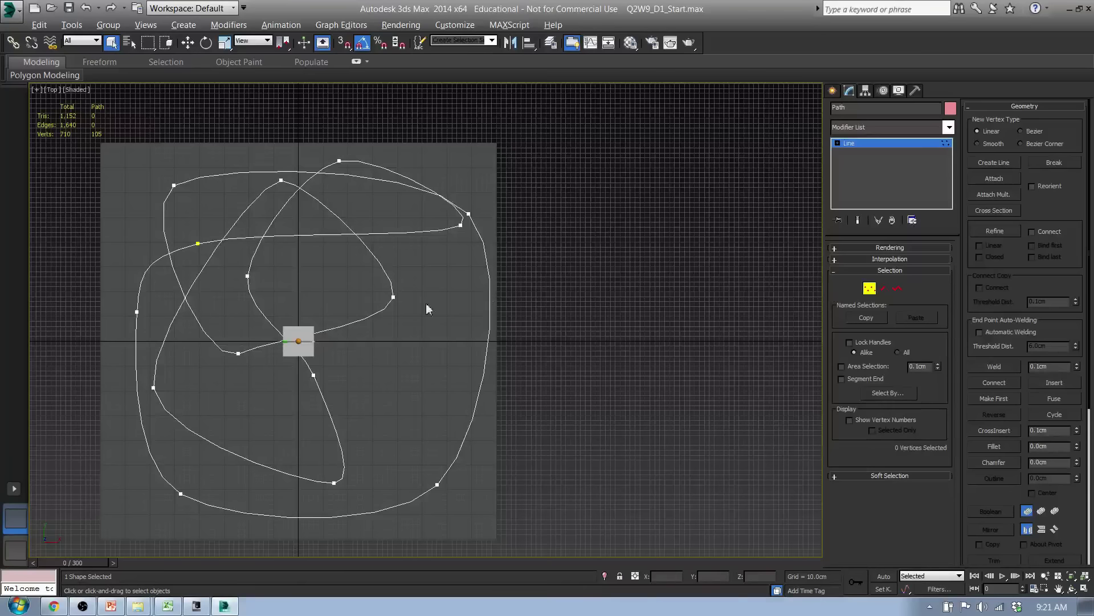
left_click(884, 289)
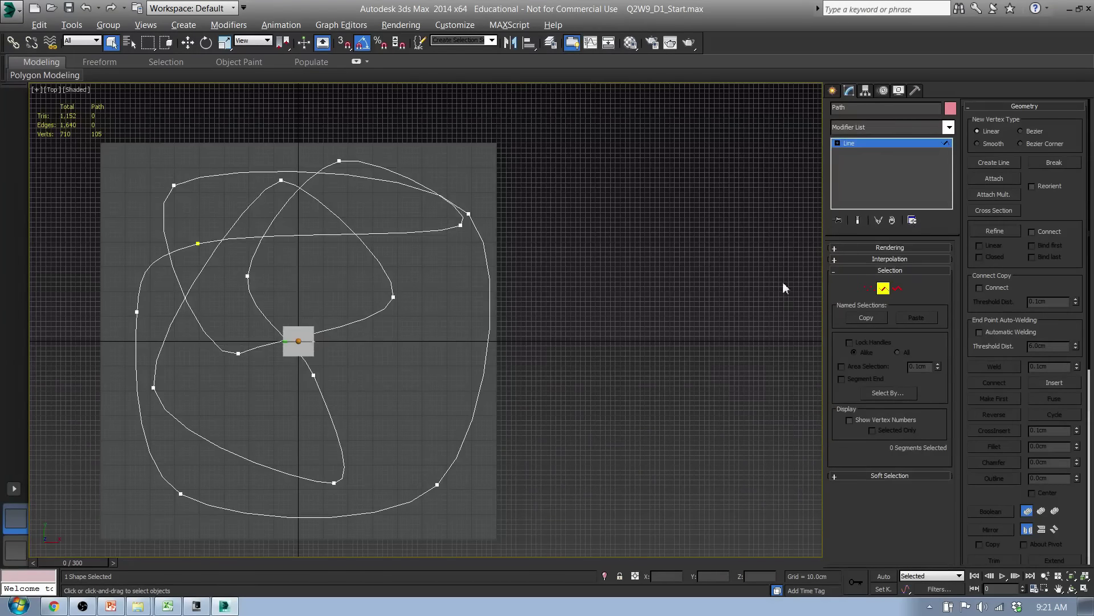
Switch Path to its Vertex sub-object level and move the vertex to the pedestal's upper right outward to about X 245, Y 69 cm
left_click(417, 232)
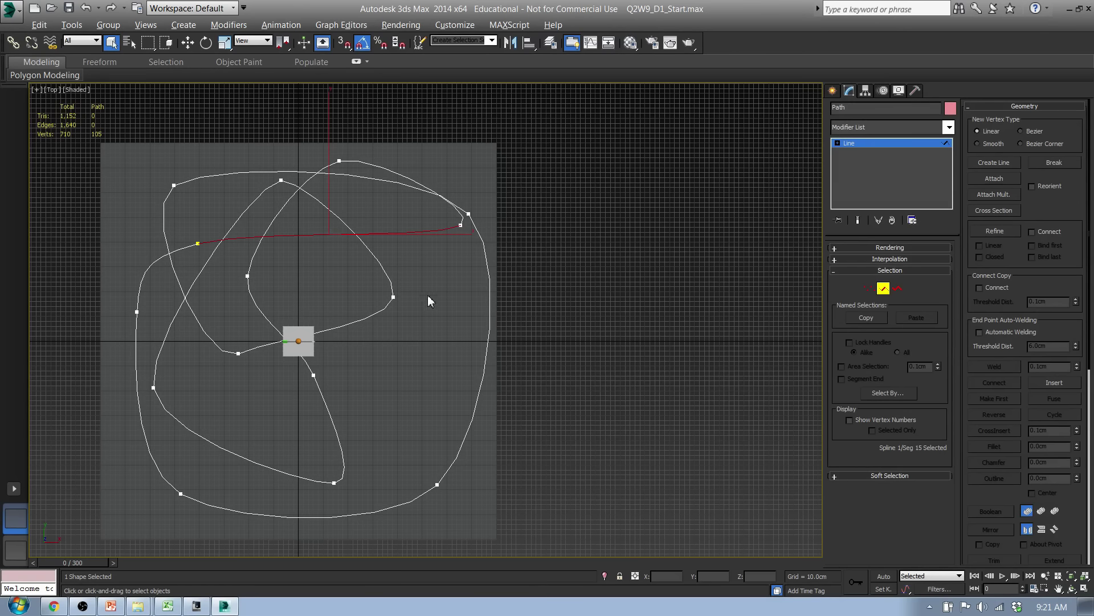
left_click(870, 288)
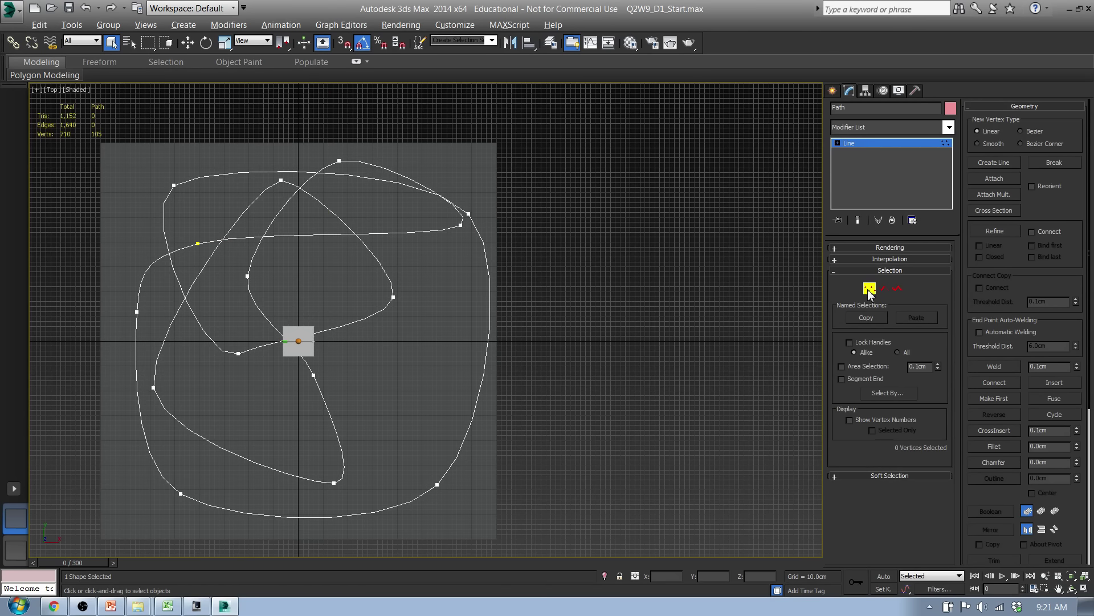
left_click(394, 297)
key("w")
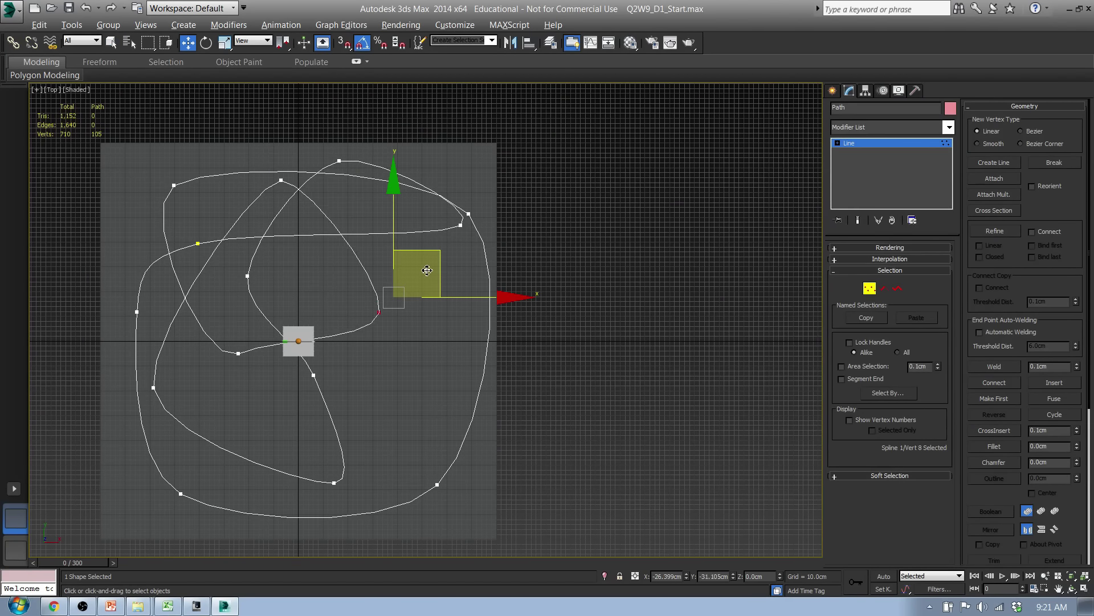
left_click_drag(441, 255, 464, 262)
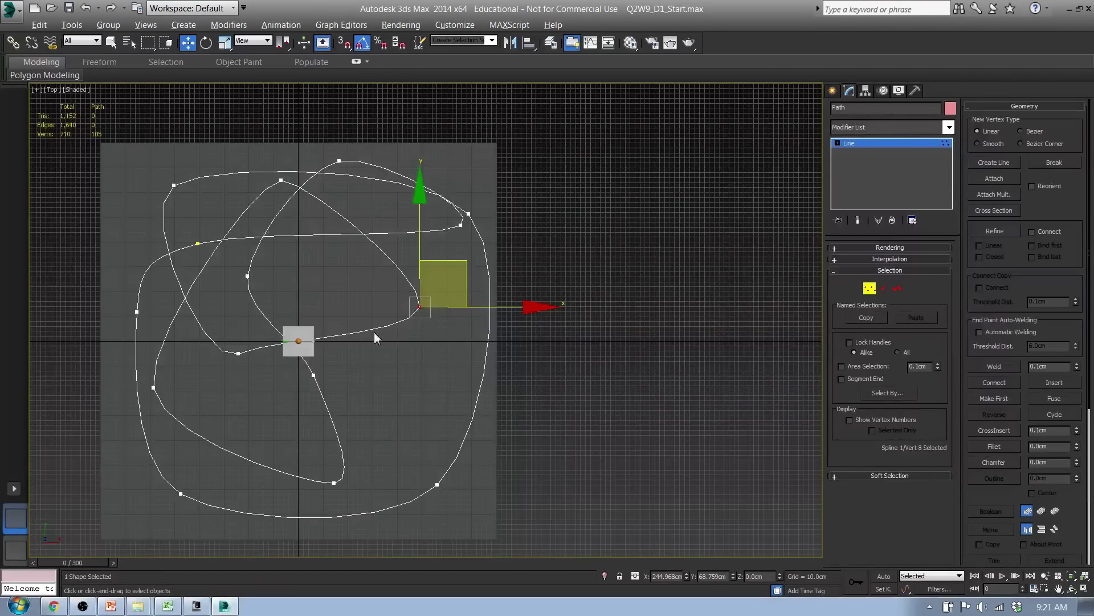
Lengthen the tangent handles of the inner loop's topmost vertex so the curve arches broadly near the slab's upper edge
scroll(421, 306, "up", 5)
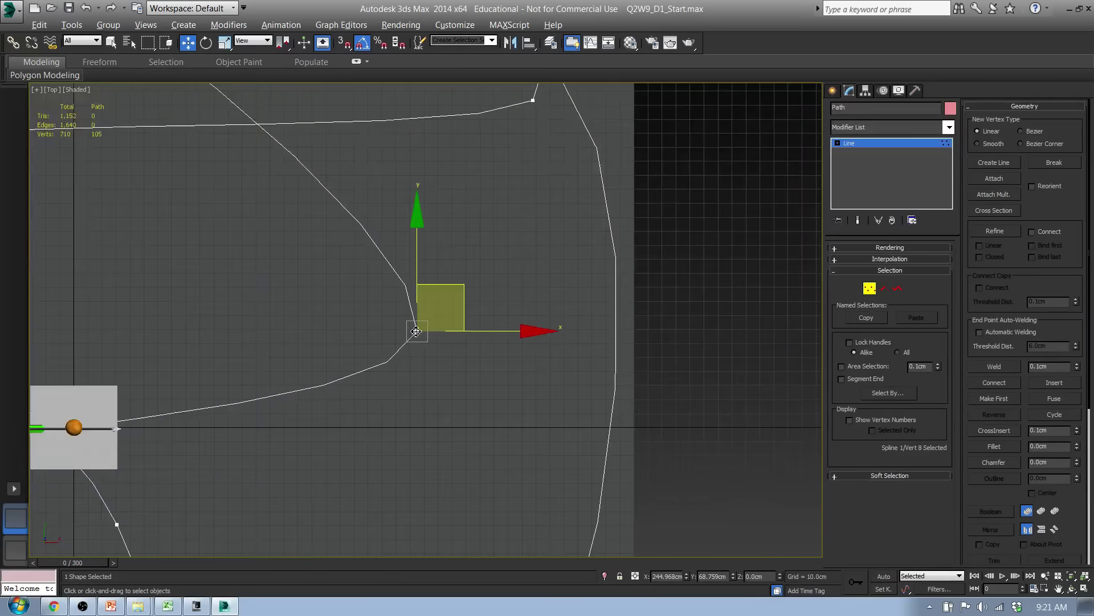
scroll(348, 354, "down", 2)
middle_click_drag(247, 233, 229, 350)
left_click(462, 289)
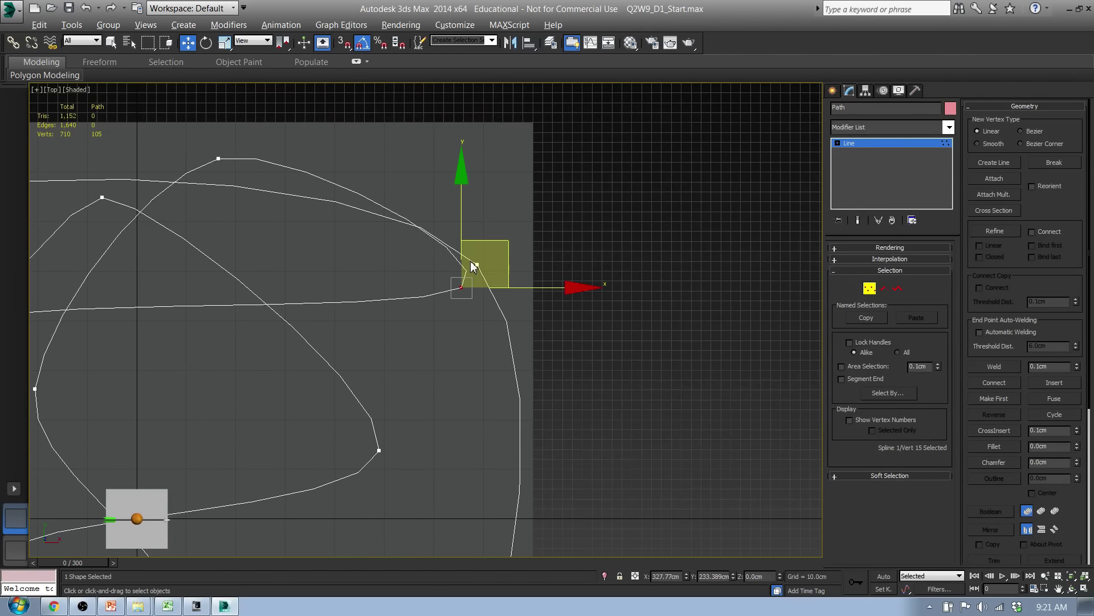
left_click(104, 199)
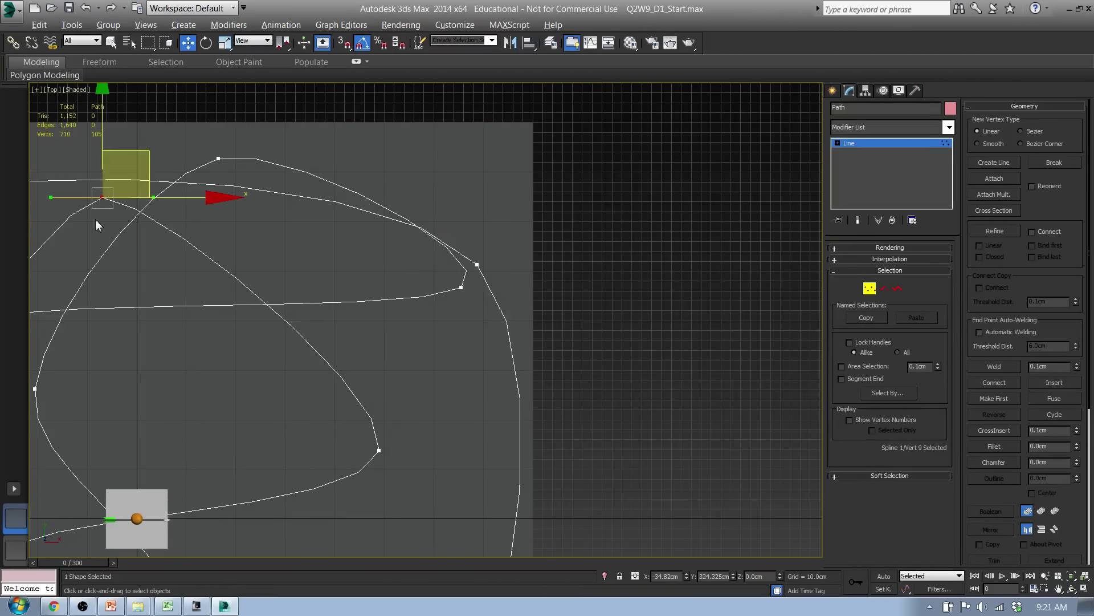
middle_click_drag(73, 207, 334, 276)
scroll(328, 276, "up", 5)
scroll(323, 276, "up", 2)
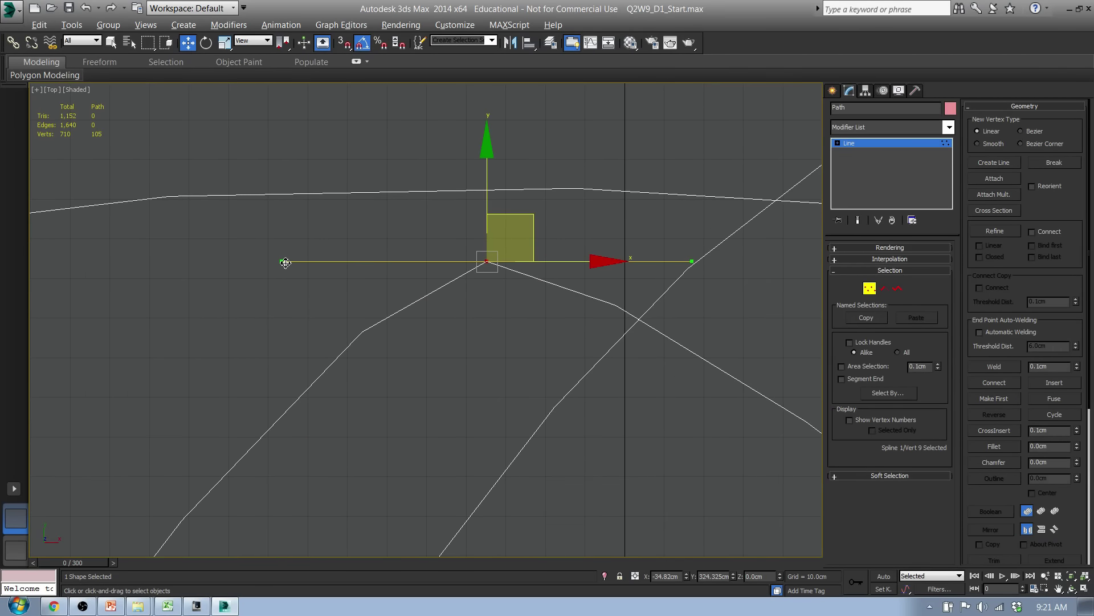
left_click_drag(285, 263, 146, 289)
scroll(273, 297, "down", 5)
middle_click_drag(445, 510, 419, 408)
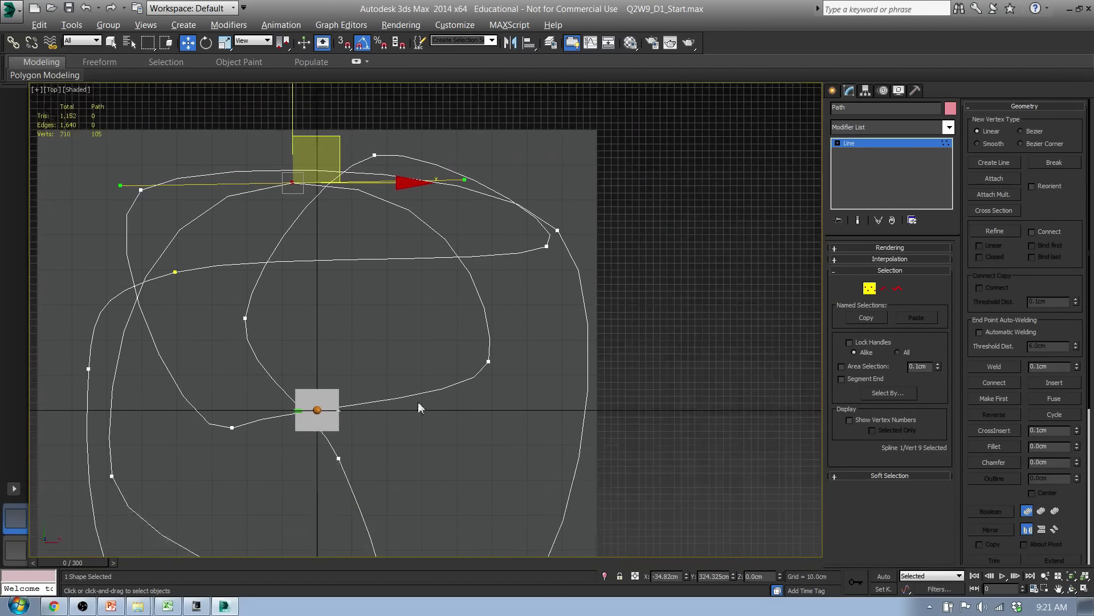
Re-angle and lengthen the tangent handles of the vertex just left of the pedestal, and move it to about X -149, Y 17 cm
left_click(232, 427)
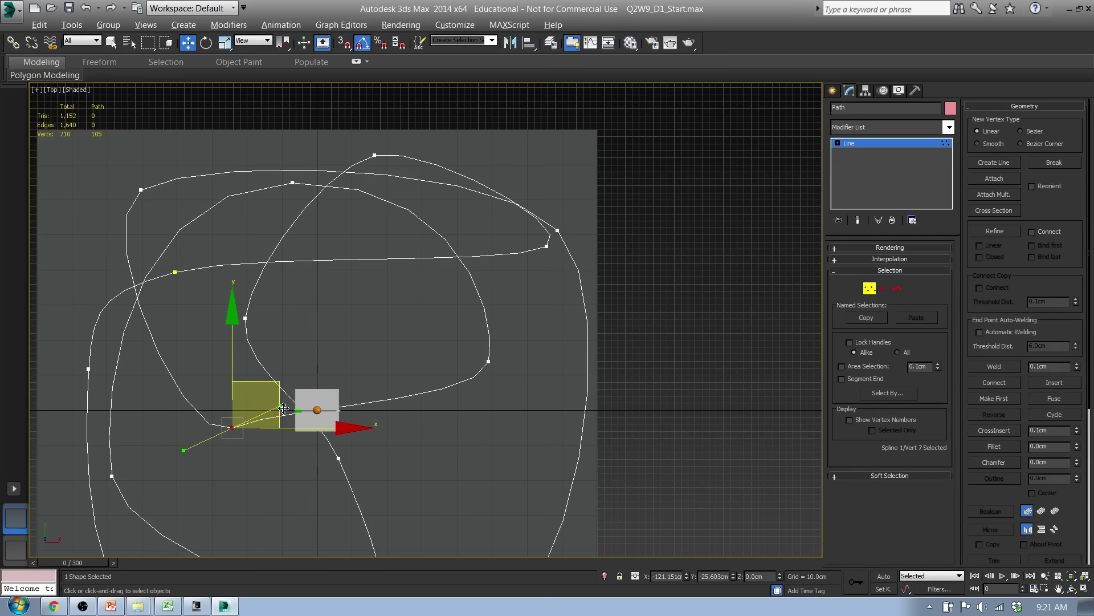
left_click_drag(283, 419, 329, 460)
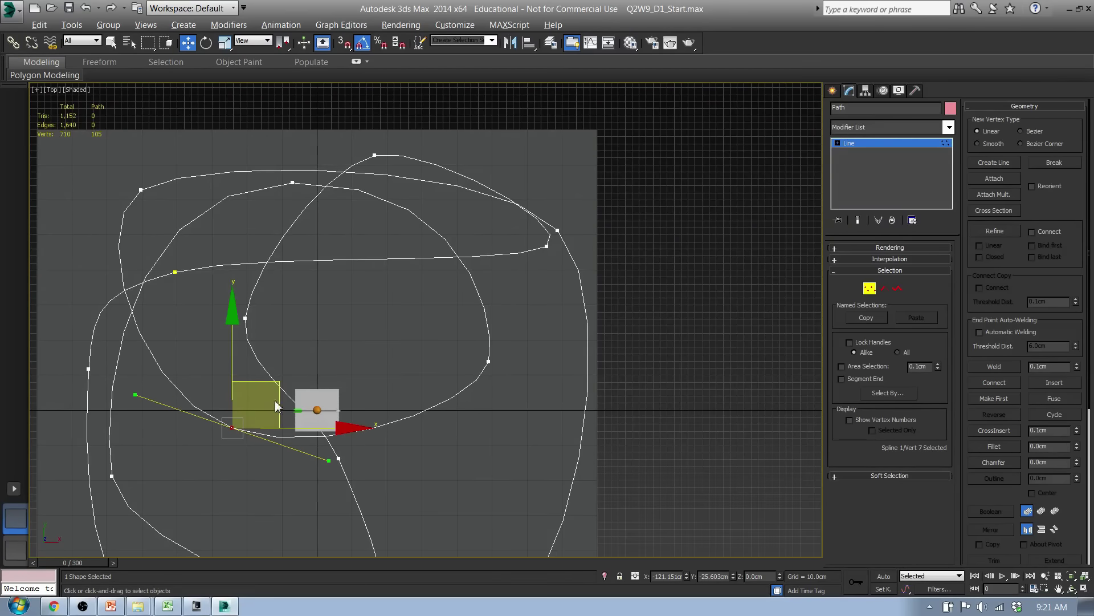
left_click_drag(280, 387, 261, 358)
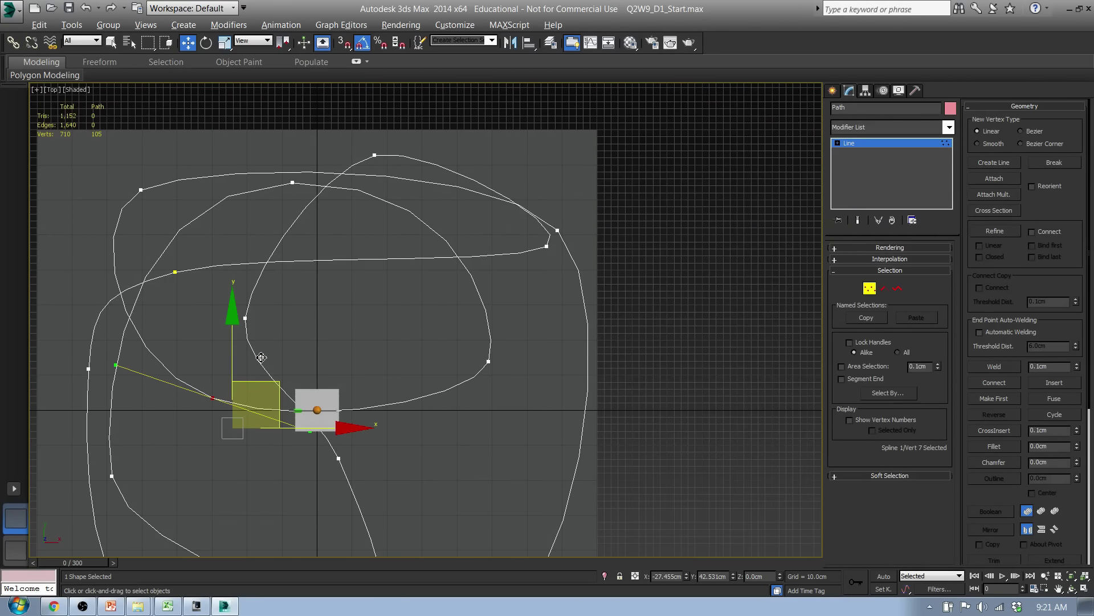
middle_click_drag(254, 315, 367, 316)
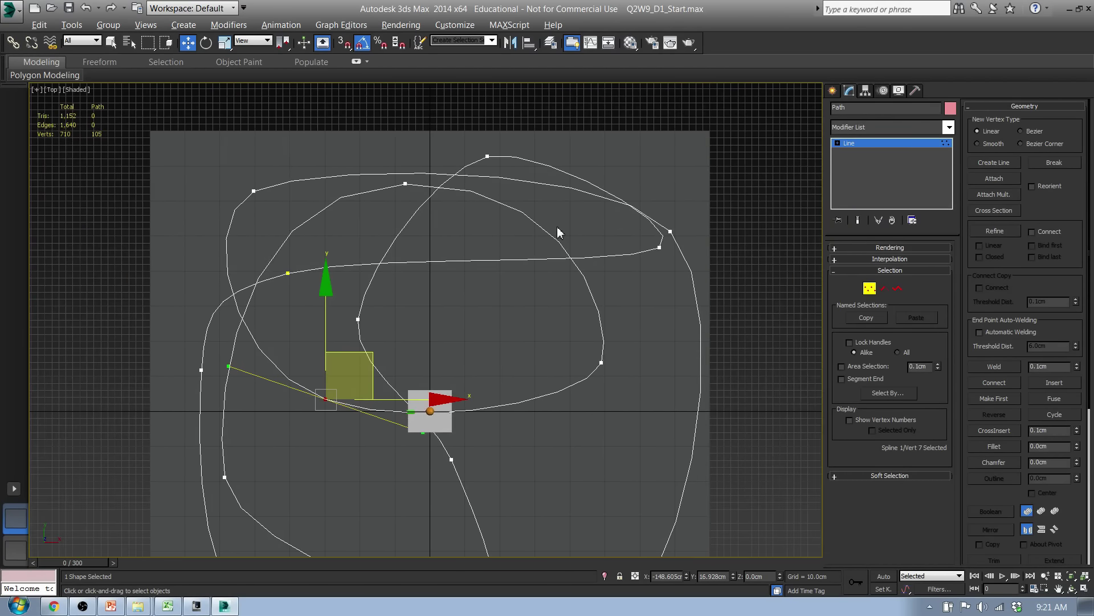
Move the inner loop's bottom vertex to about X -52, Y -233 cm and the one just below the pedestal to about X 132, Y -147 cm
scroll(457, 288, "down", 5)
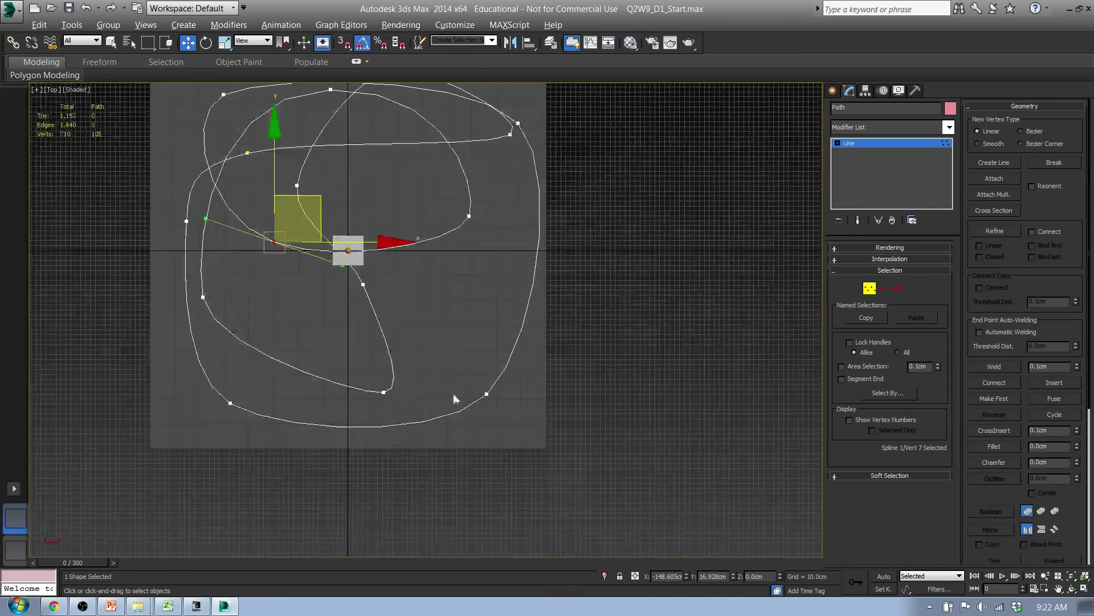
left_click(385, 393)
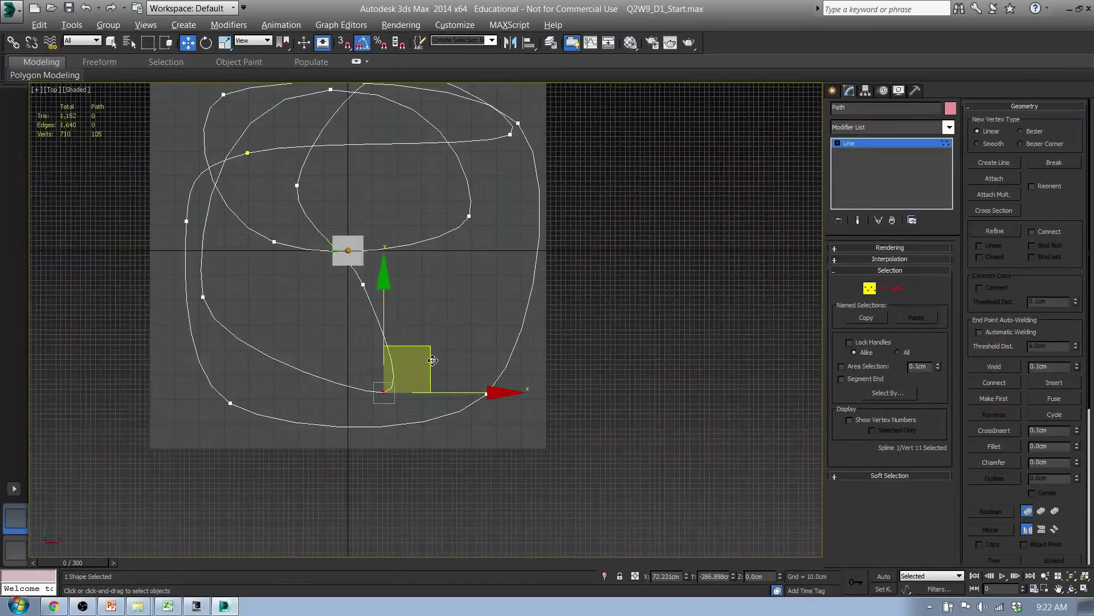
left_click_drag(425, 351, 364, 324)
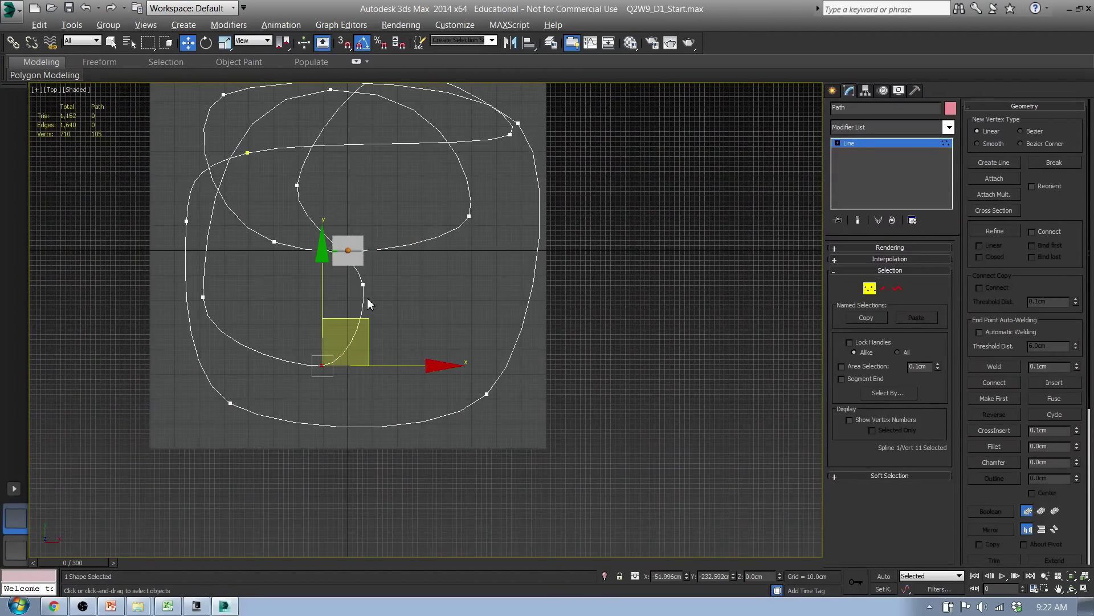
left_click(362, 284)
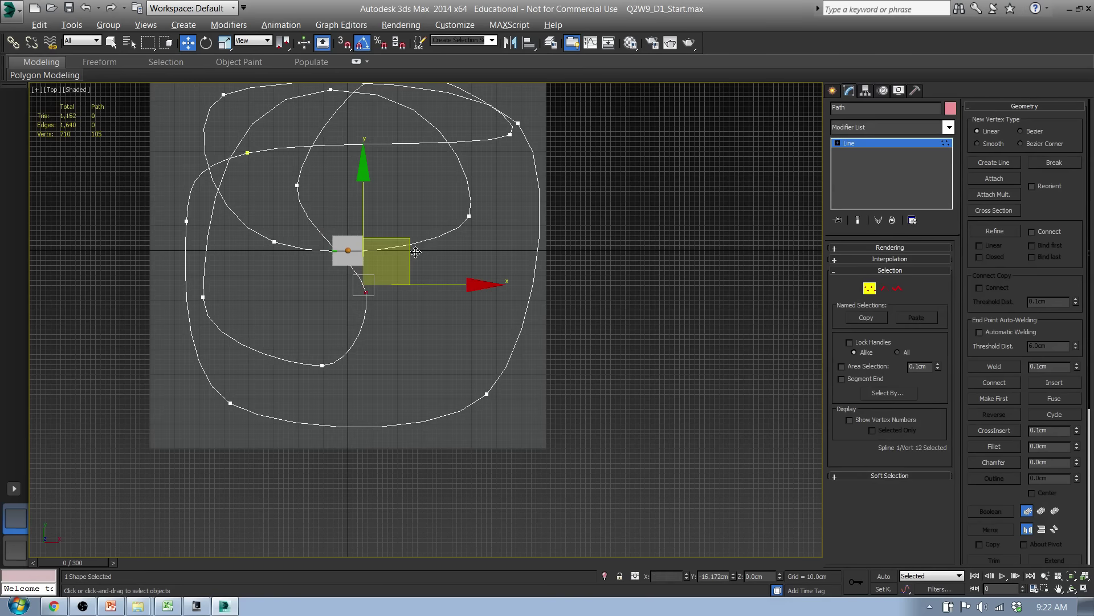
left_click_drag(393, 268, 443, 308)
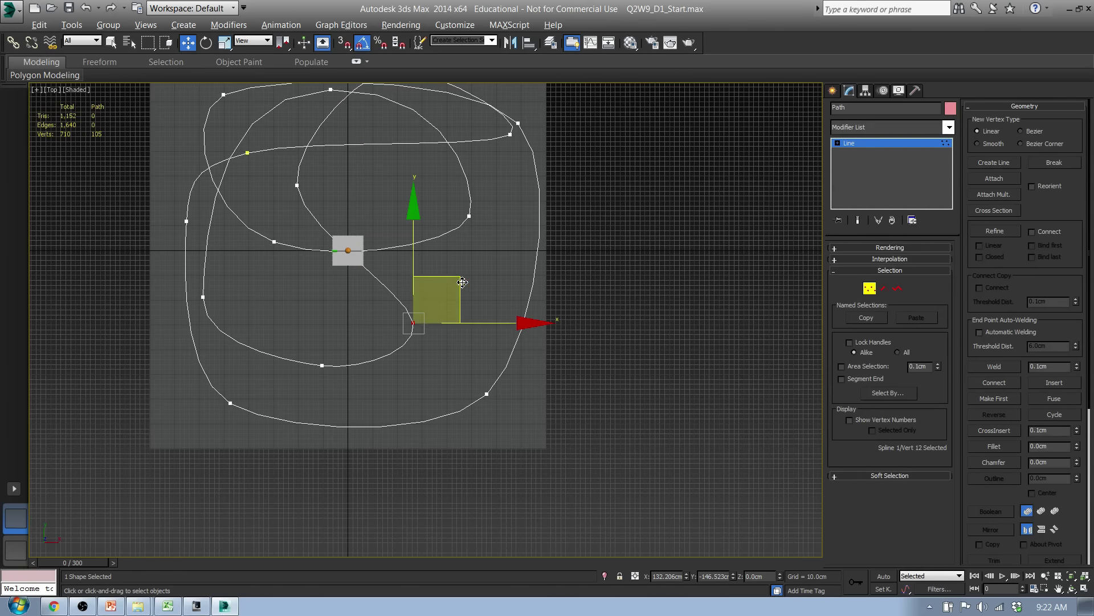
Move the inner loop's leftmost vertex near the slab's left edge, about X -374, Y -11 cm, and lengthen its tangent handles
middle_click_drag(402, 239, 496, 280)
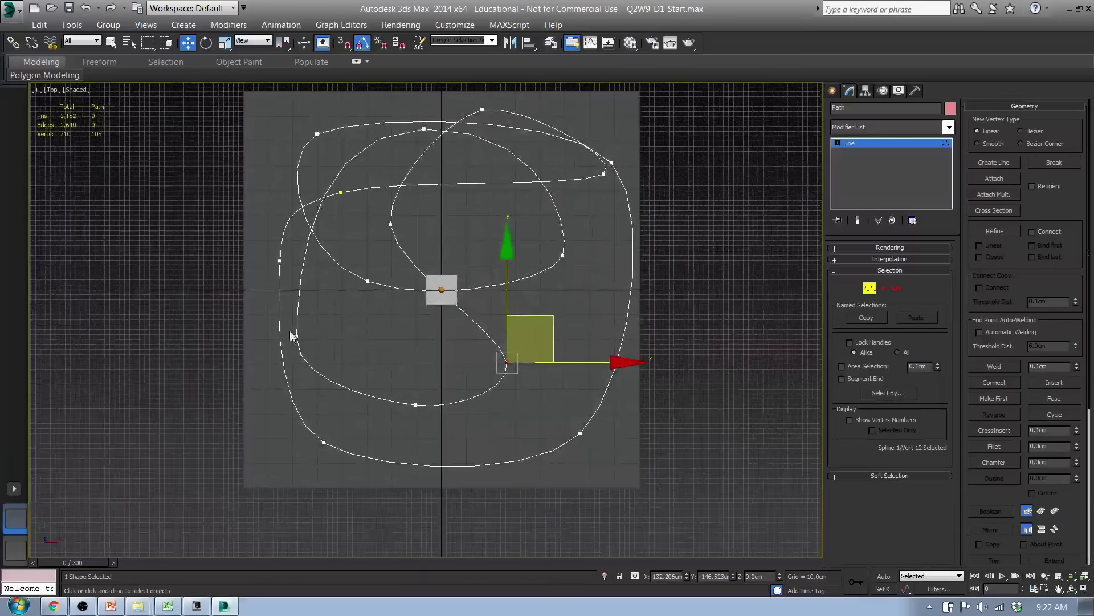
left_click_drag(329, 349, 292, 334)
left_click_drag(342, 292, 302, 250)
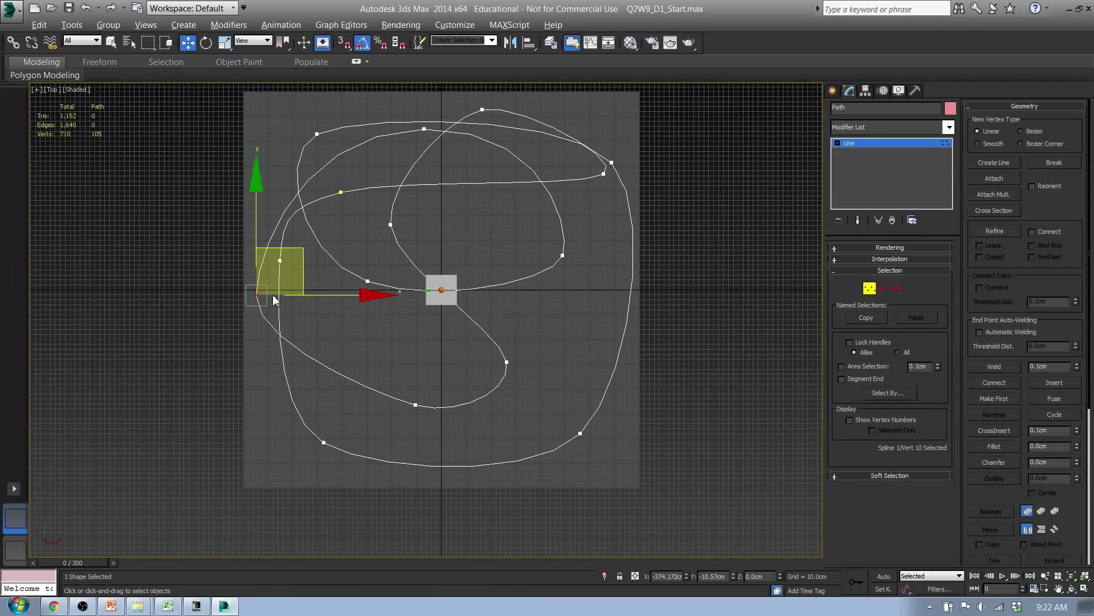
middle_click_drag(255, 298, 273, 330)
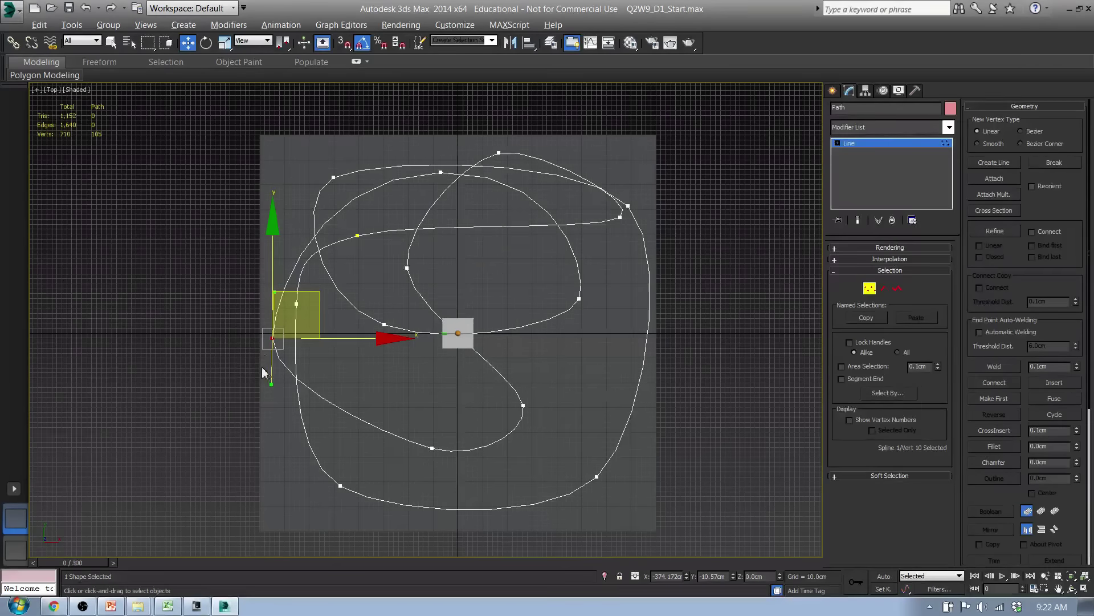
scroll(266, 410, "up", 4)
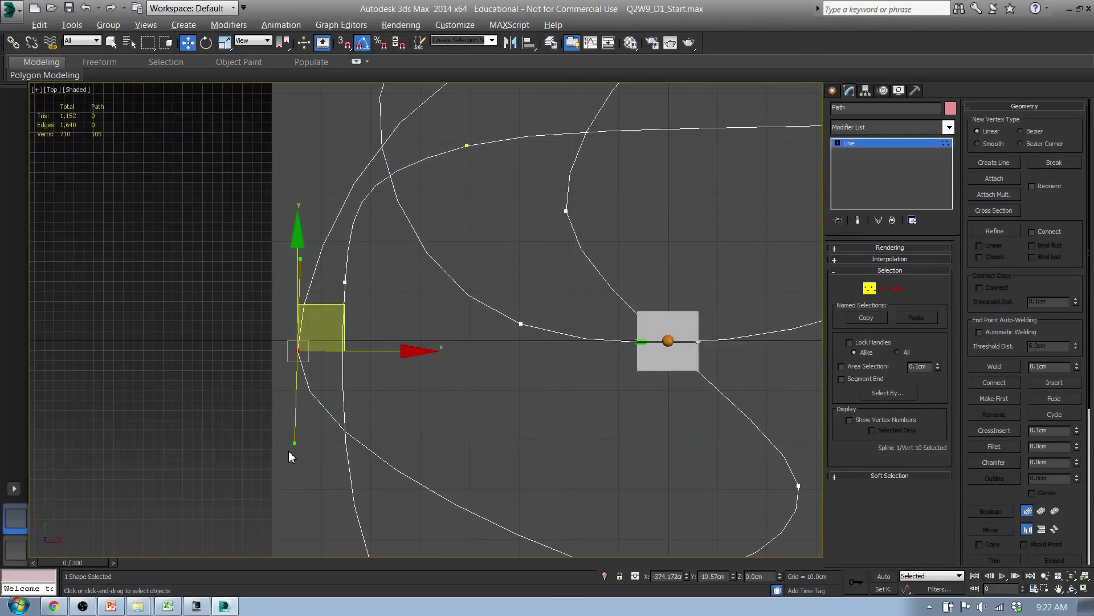
left_click_drag(295, 442, 320, 533)
scroll(272, 435, "down", 6)
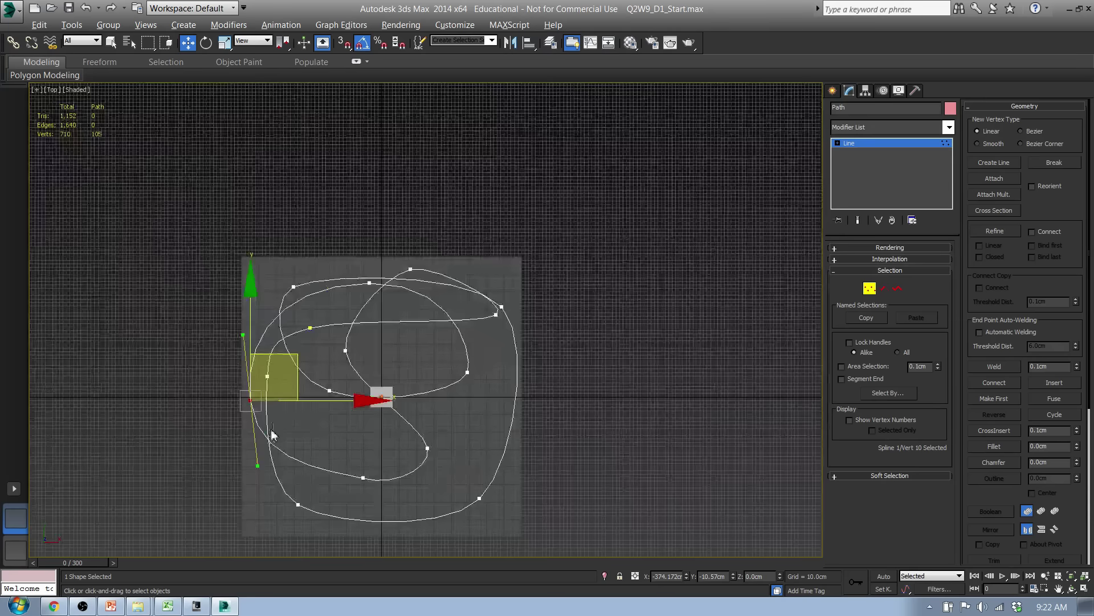
Move the upper-left corner vertex to about X -158, Y 337 cm, and the inner upper-right vertex down level with the pedestal
left_click(295, 288)
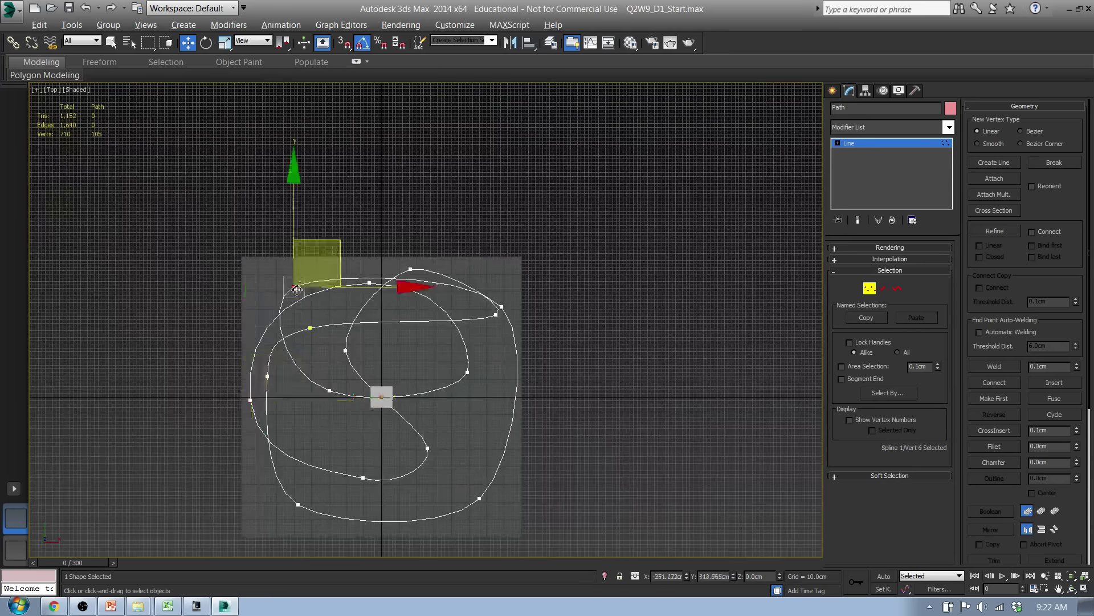
left_click_drag(341, 246, 375, 240)
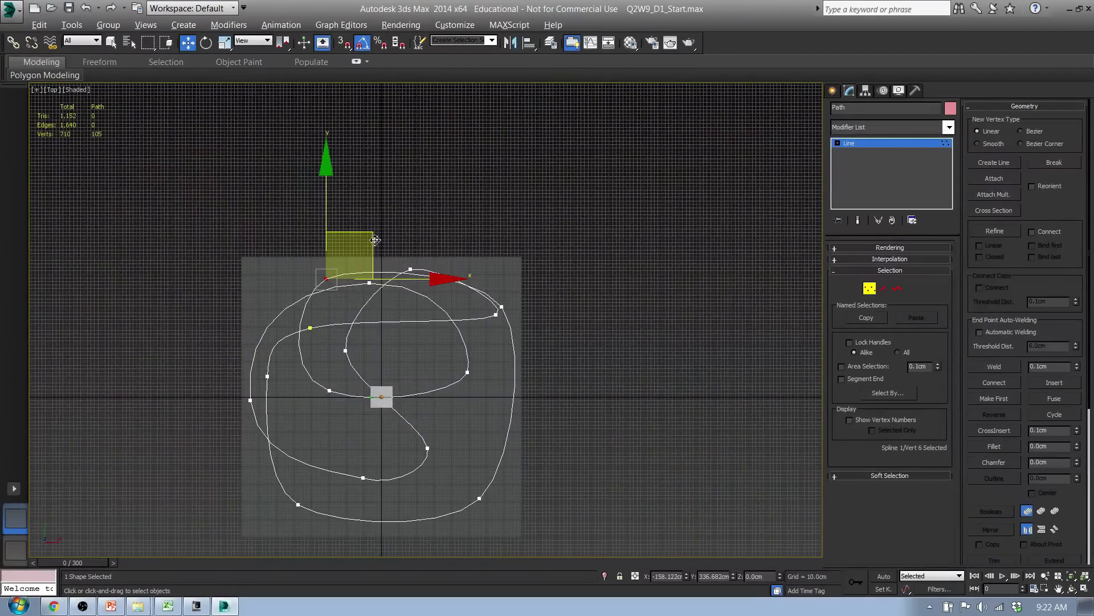
left_click(496, 314)
left_click_drag(541, 272, 543, 357)
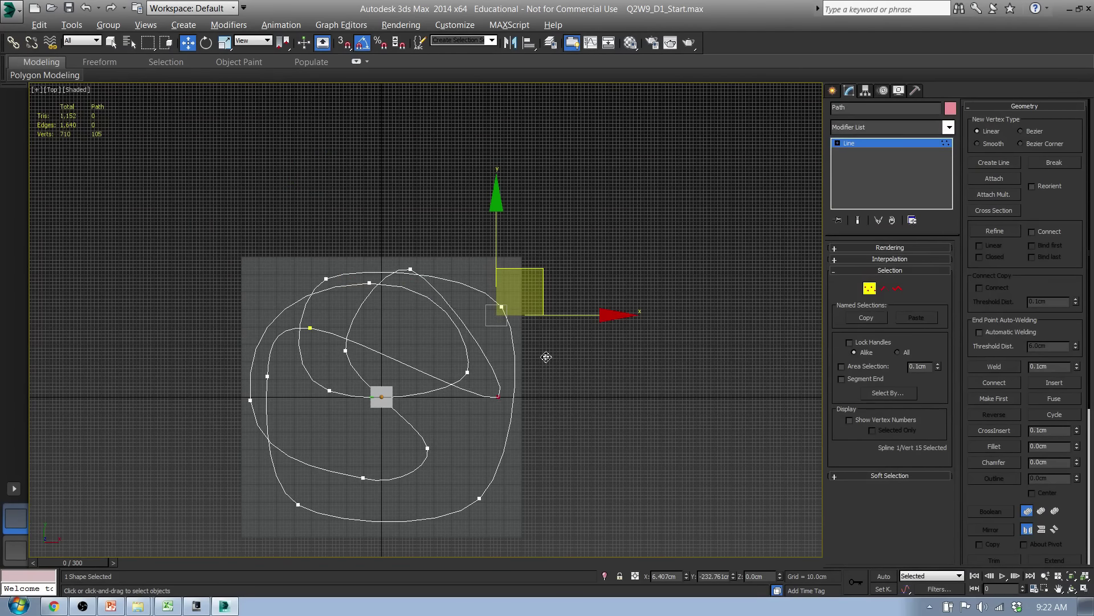
Move the topmost vertex down and right, then move the vertex above-left of the pedestal to about X -122, Y 150 cm and stretch its tangent handles
left_click(411, 272)
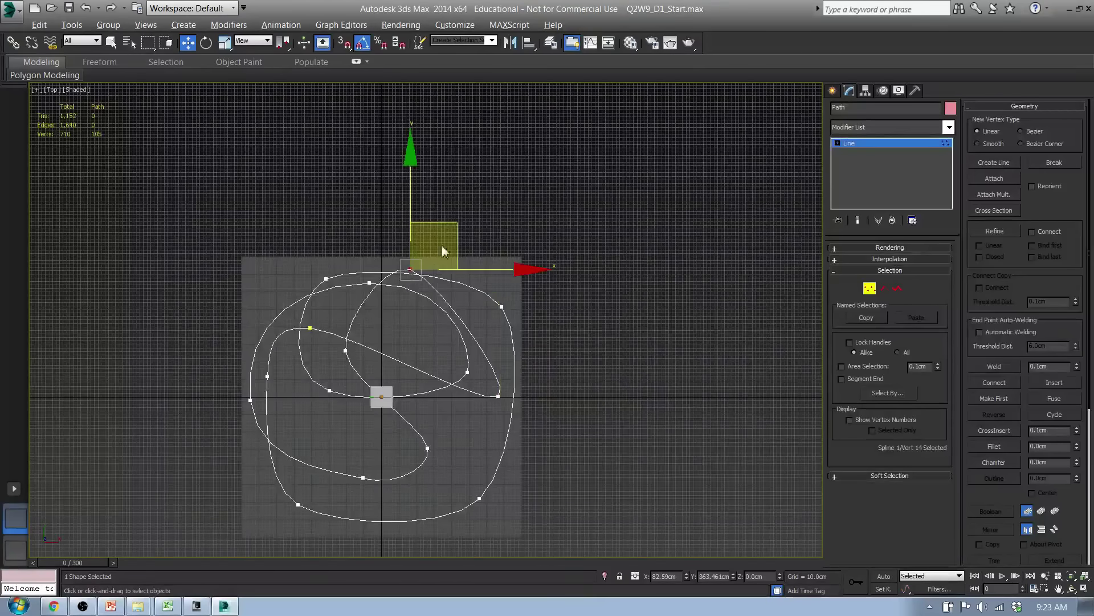
left_click_drag(459, 225, 497, 249)
left_click(346, 351)
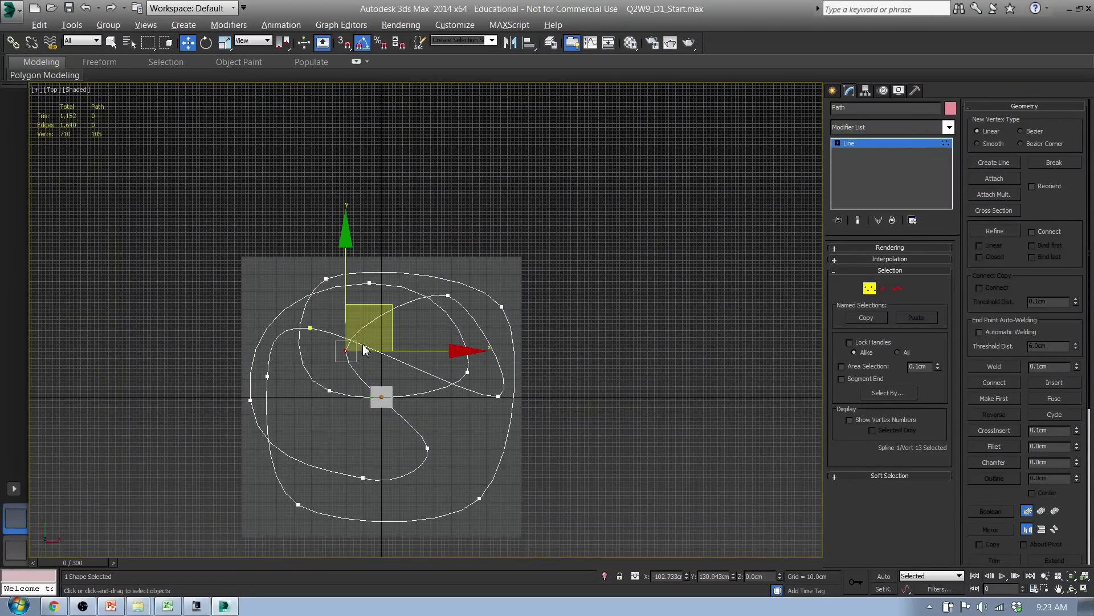
scroll(375, 382, "up", 6)
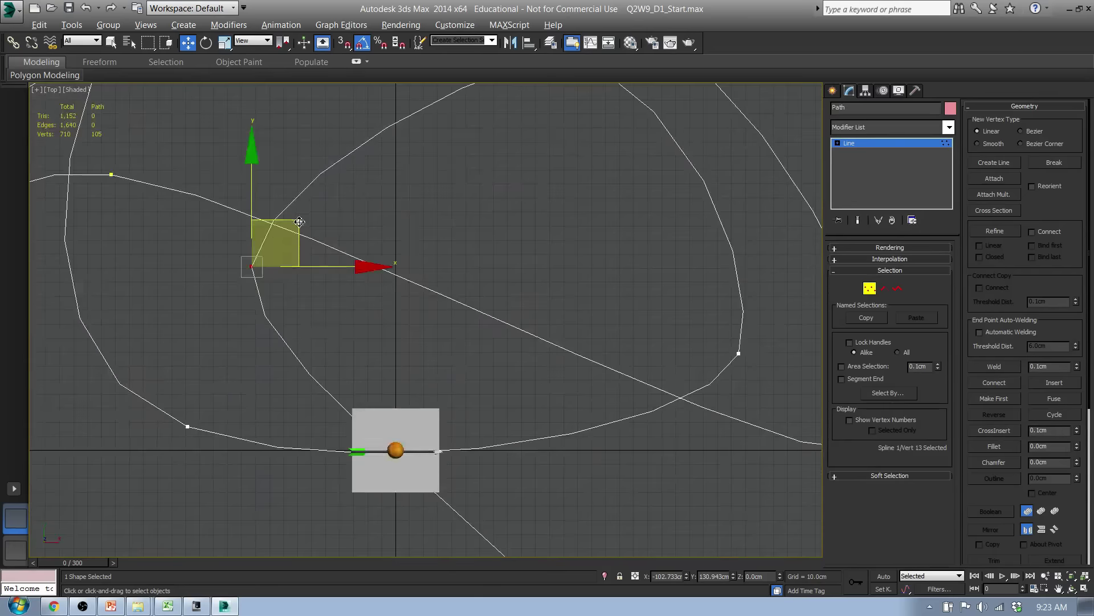
left_click_drag(277, 260, 249, 234)
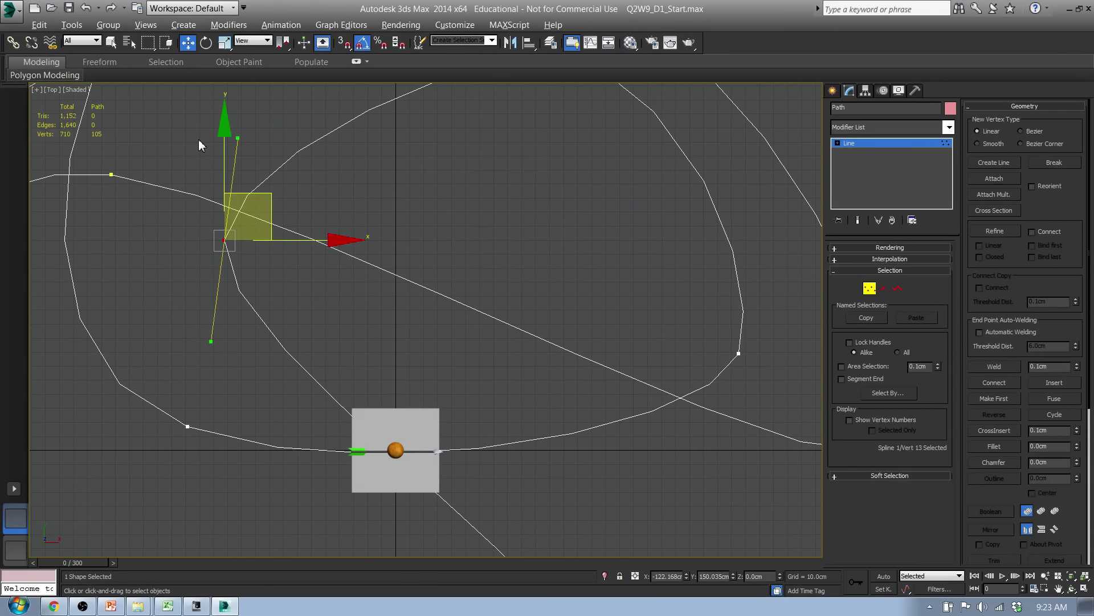
left_click_drag(240, 139, 159, 62)
Move the inner vertex beside the slab's right edge to about X 196, Y -310 cm and lengthen its tangent handles
scroll(281, 215, "down", 2)
middle_click_drag(304, 319, 450, 154)
left_click(438, 173)
middle_click_drag(550, 383, 525, 237)
left_click(556, 308)
scroll(538, 366, "down", 5)
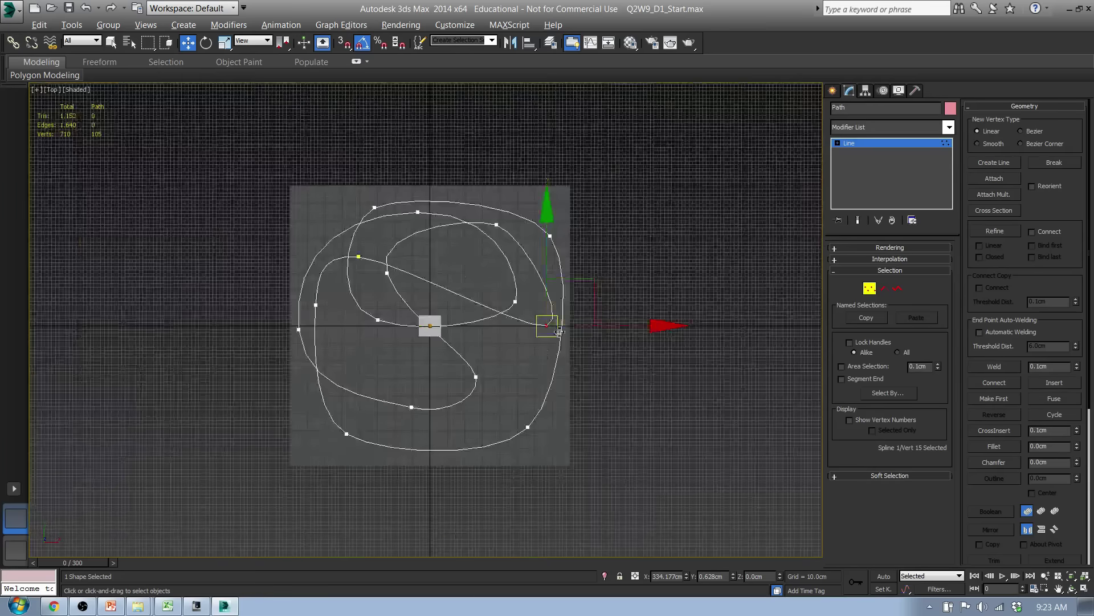
left_click_drag(575, 349, 548, 393)
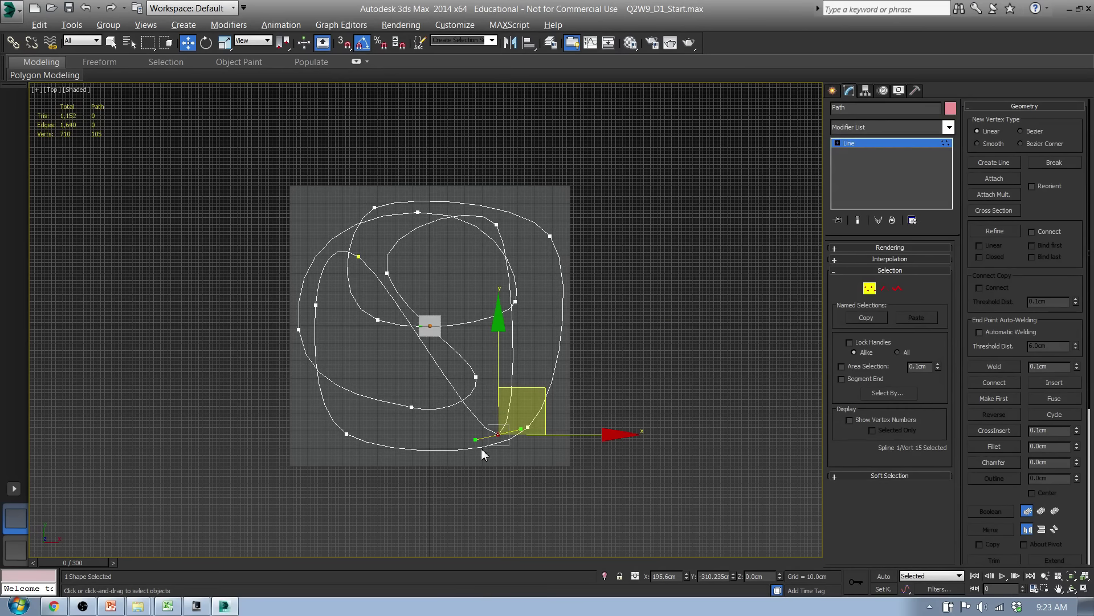
left_click_drag(474, 443, 376, 464)
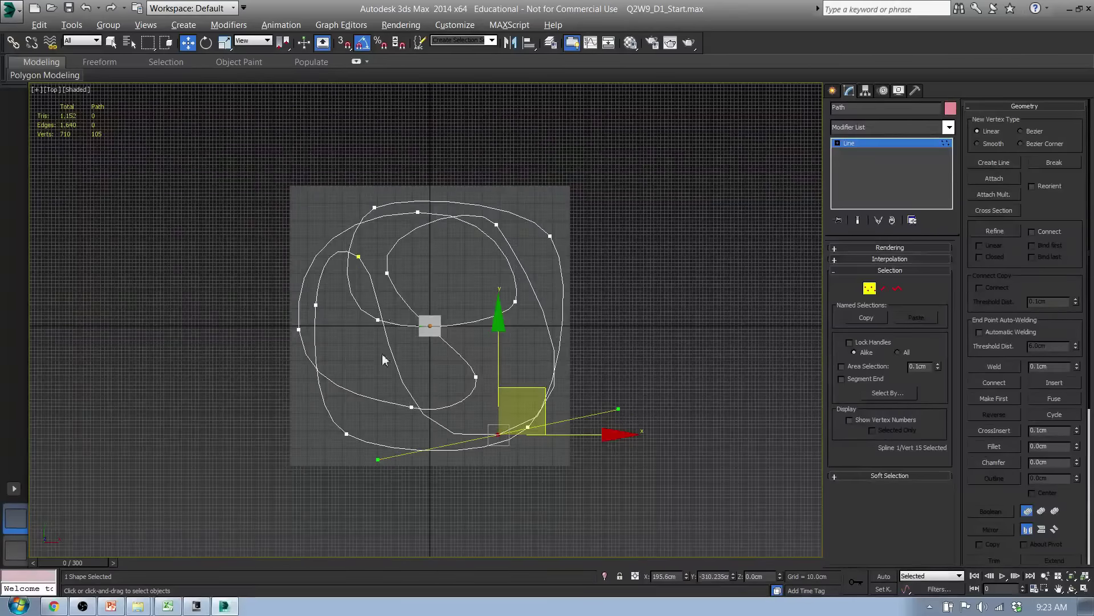
Move the spline's first vertex down and right to about X -90, Y 148 cm, above-left of the pedestal
left_click(356, 258)
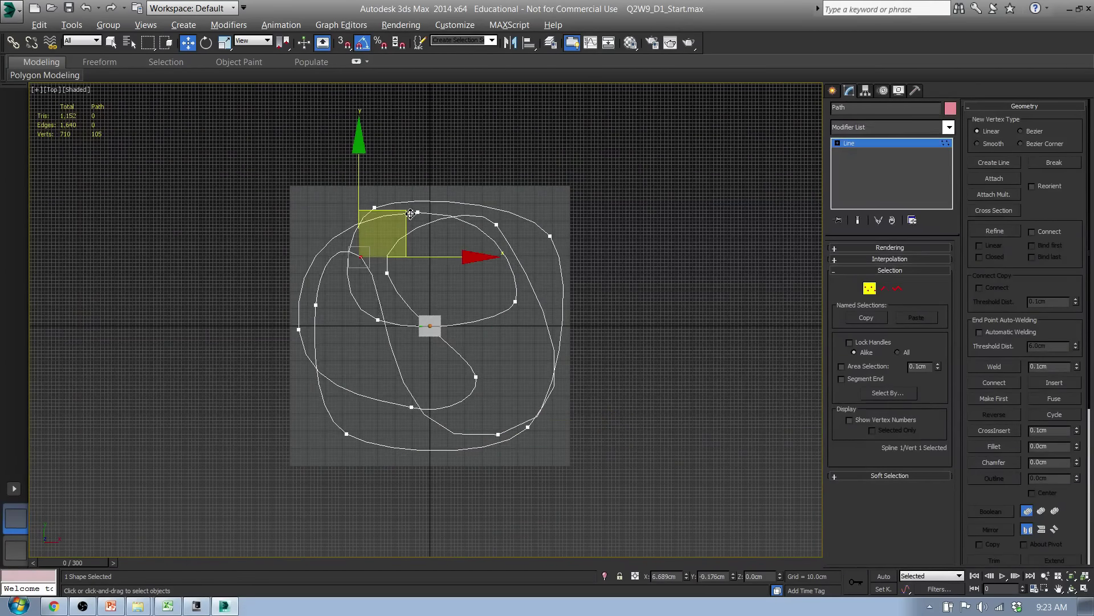
left_click_drag(447, 228, 448, 231)
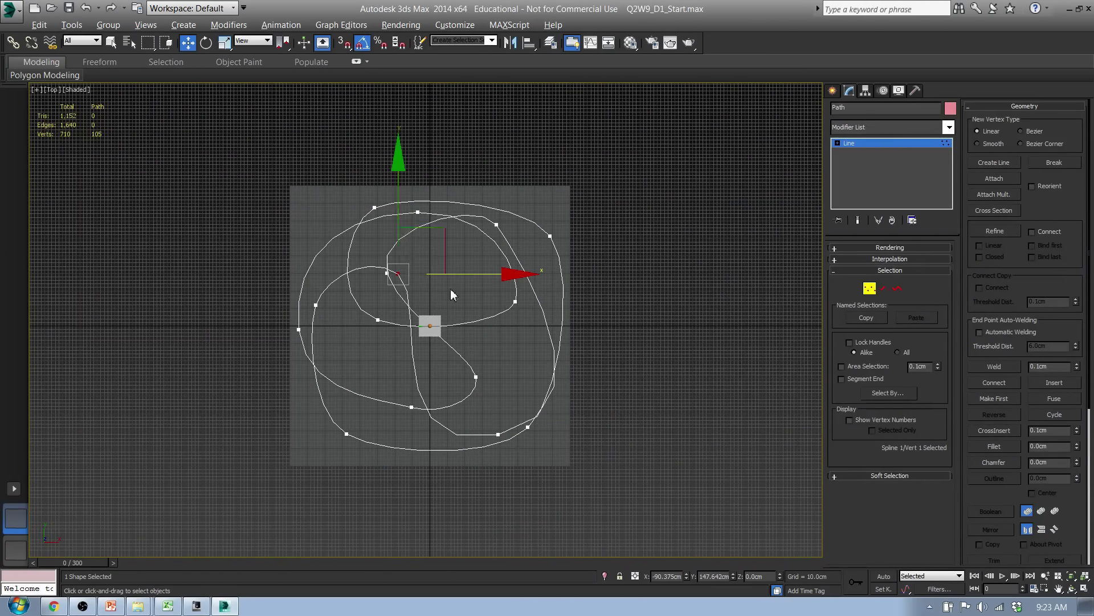
Adjust the tangent handle of the inner lower-right vertex and move that vertex to about X 98, Y -316 cm
left_click(499, 433)
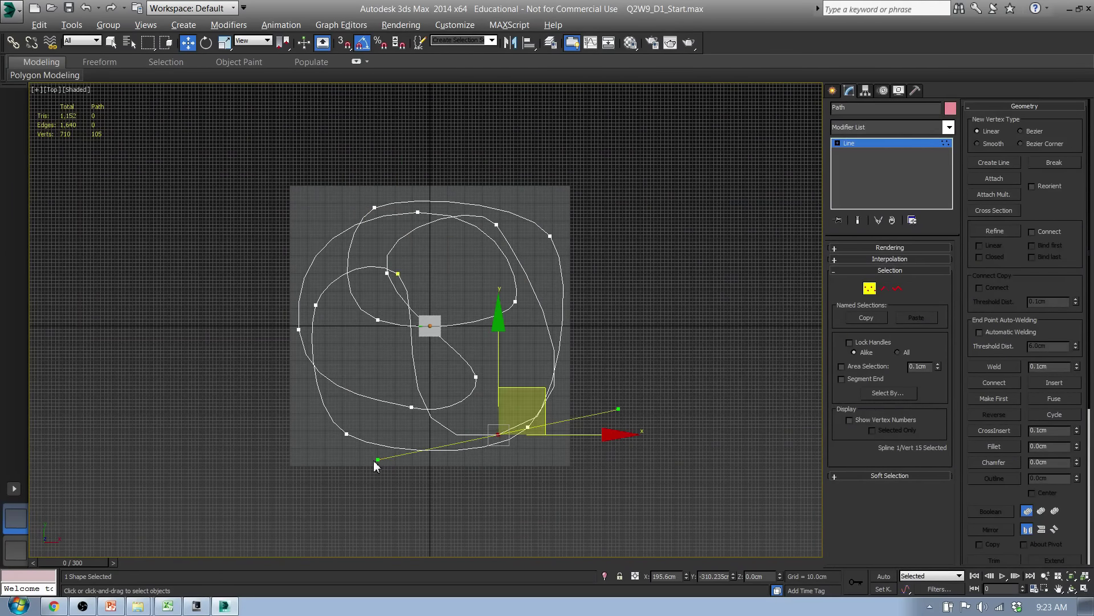
left_click_drag(381, 462, 354, 453)
left_click_drag(489, 449, 477, 397)
middle_click_drag(498, 364, 478, 334)
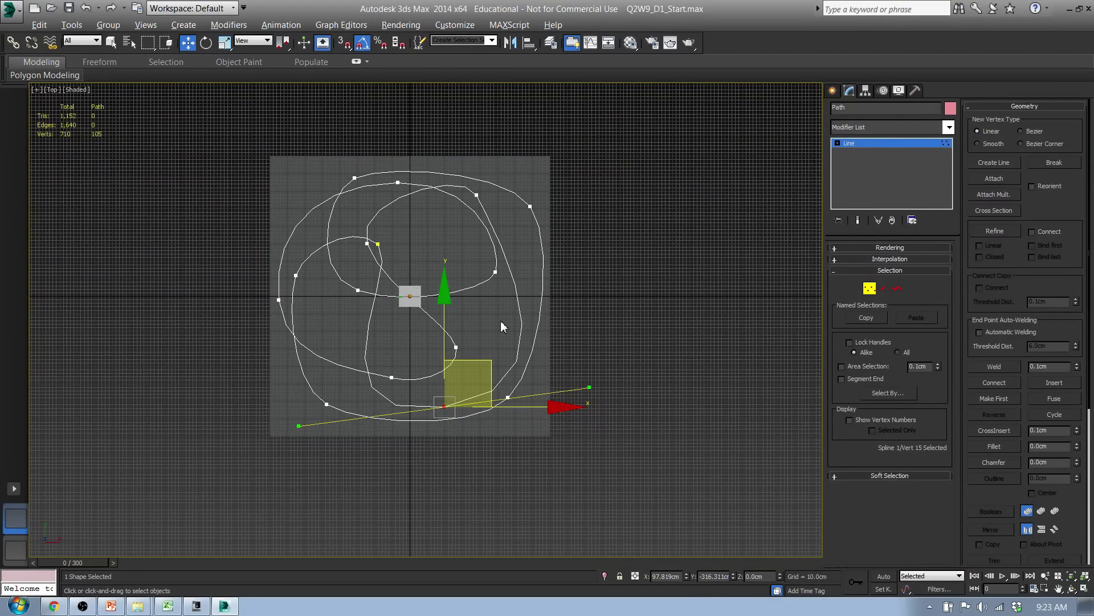
Move the vertex just left of the pedestal about 26 cm outward and the inner vertex to its right about 45 cm outward
scroll(412, 345, "up", 10)
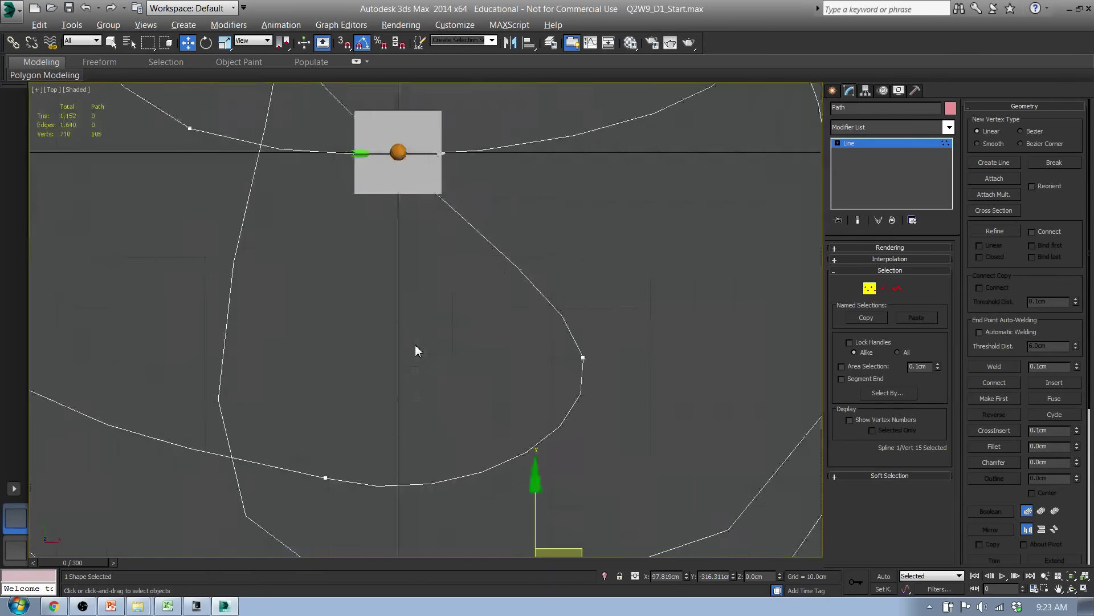
scroll(415, 349, "down", 3)
middle_click_drag(464, 269, 481, 335)
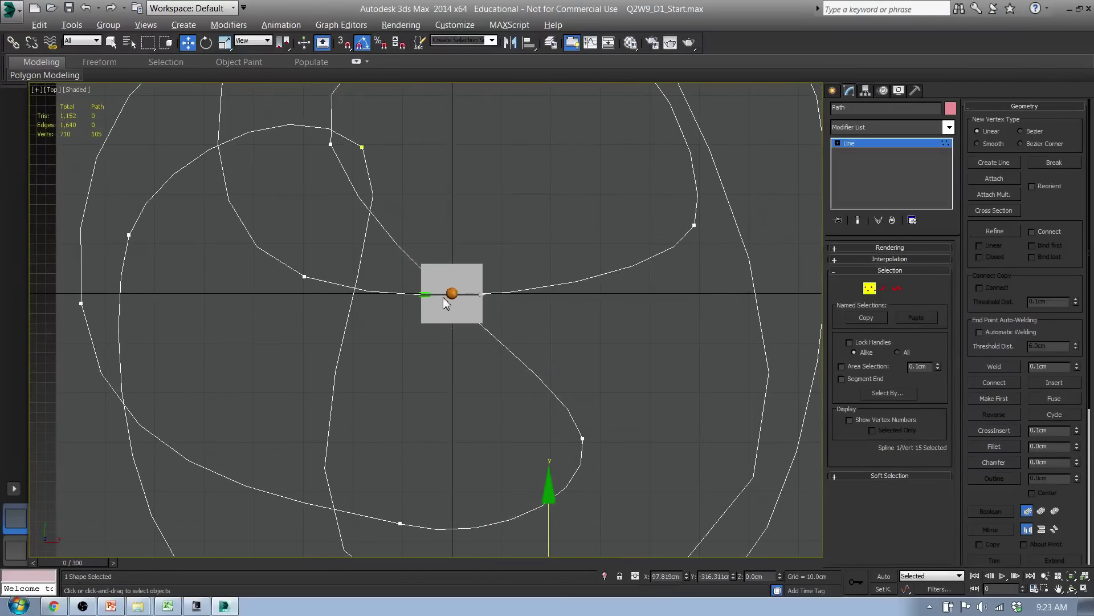
left_click(305, 278)
left_click_drag(344, 233, 317, 231)
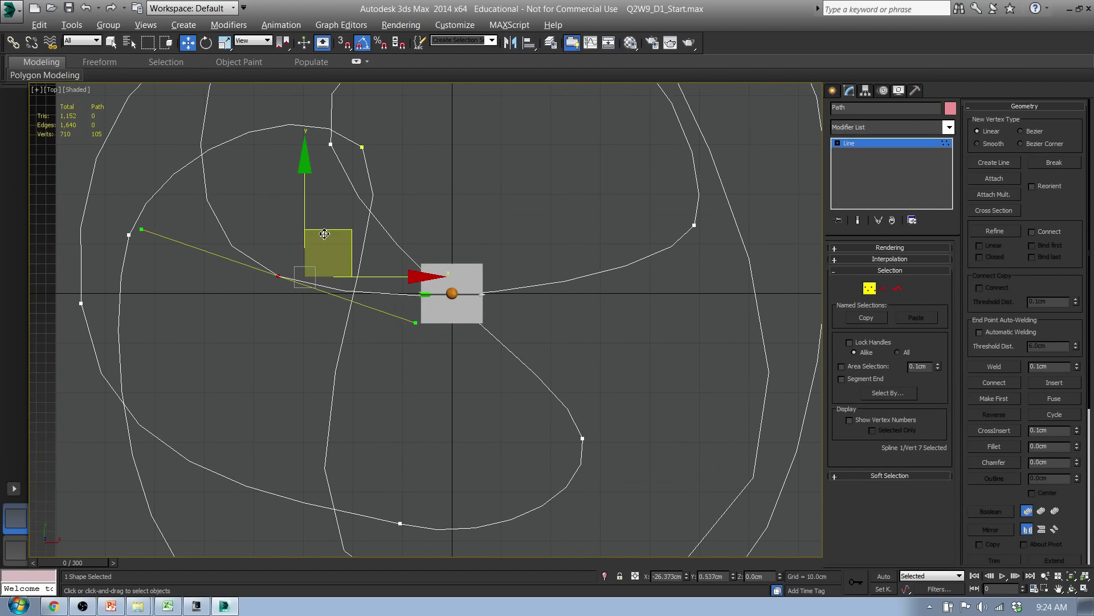
left_click(697, 228)
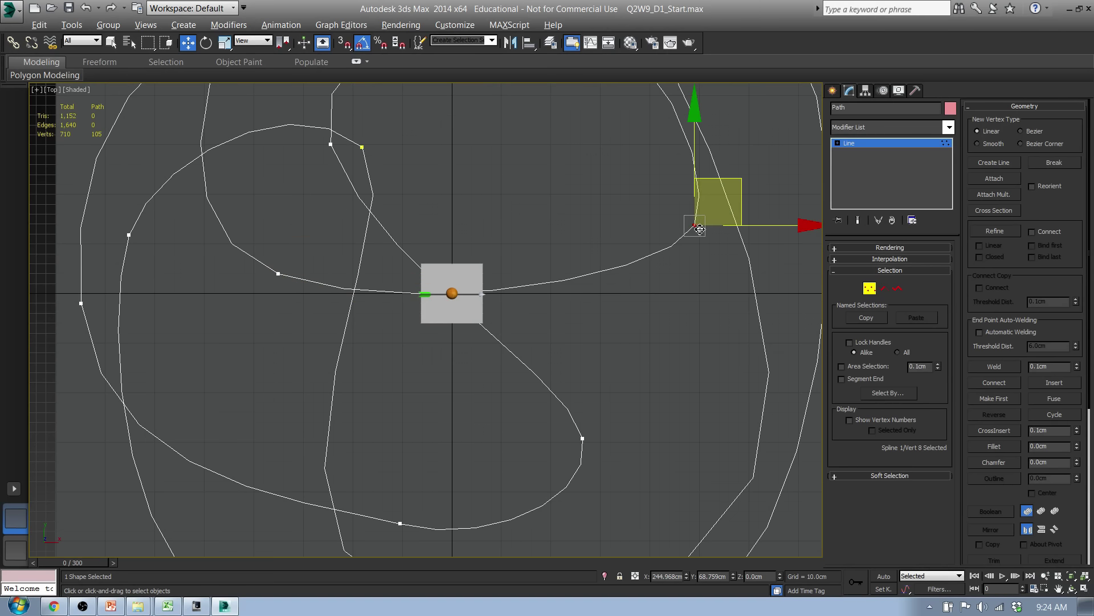
left_click_drag(745, 186, 786, 191)
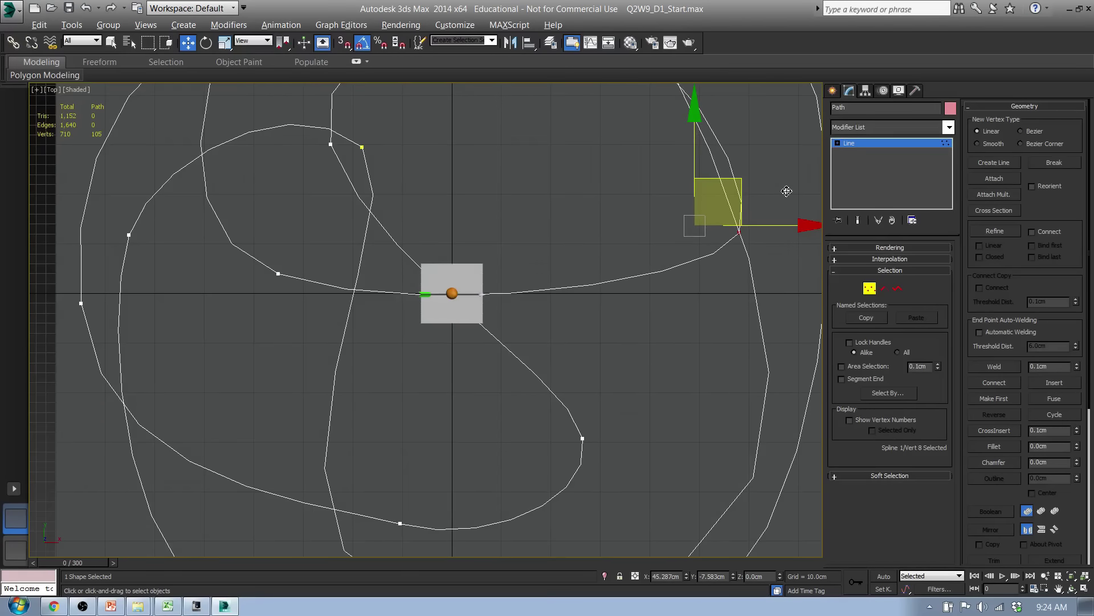
Move the inner vertex below the pedestal down and left to about X -70, Y -295 cm
left_click(586, 440)
scroll(590, 370, "down", 5)
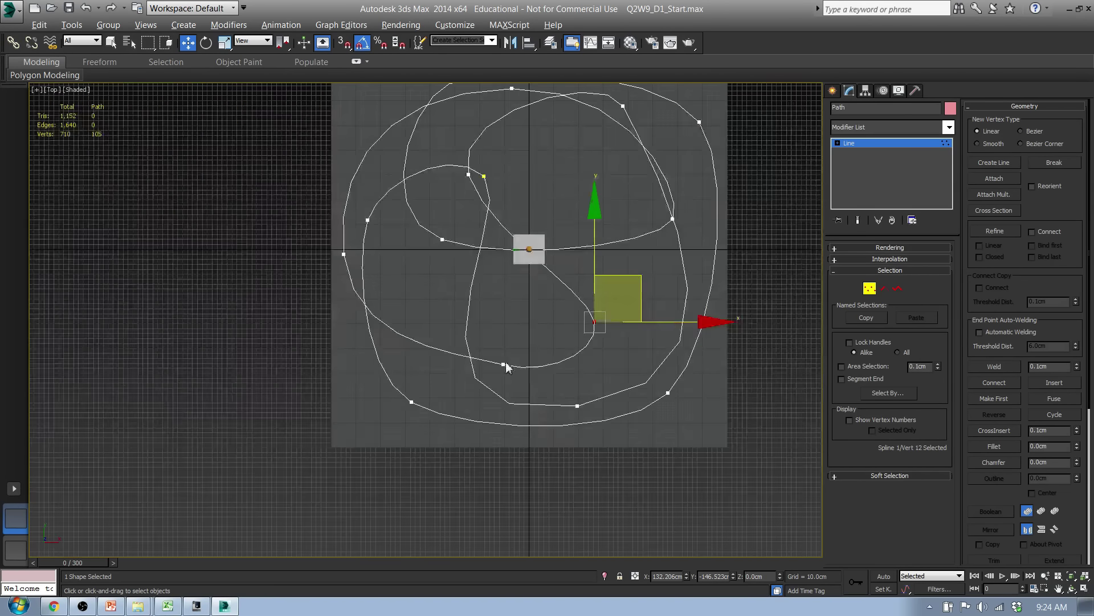
left_click(505, 363)
left_click_drag(543, 323, 500, 367)
middle_click_drag(512, 195, 442, 266)
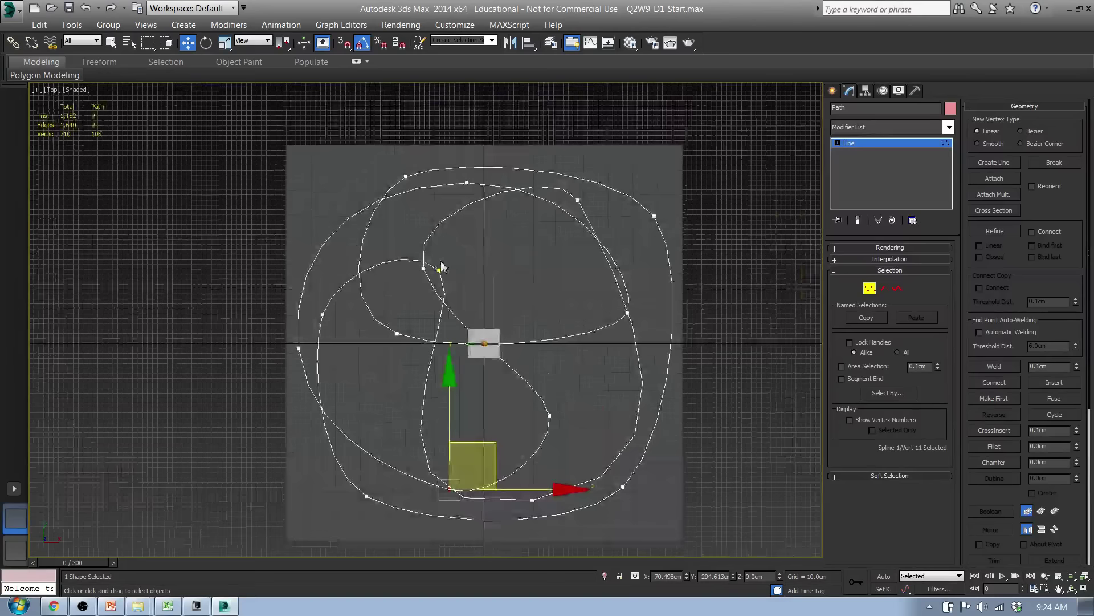
Reposition the inner upper-right vertex at about X 255, Y 229 cm, adjust its tangent, and move the first vertex to about X -64, Y 174 cm
left_click(438, 272)
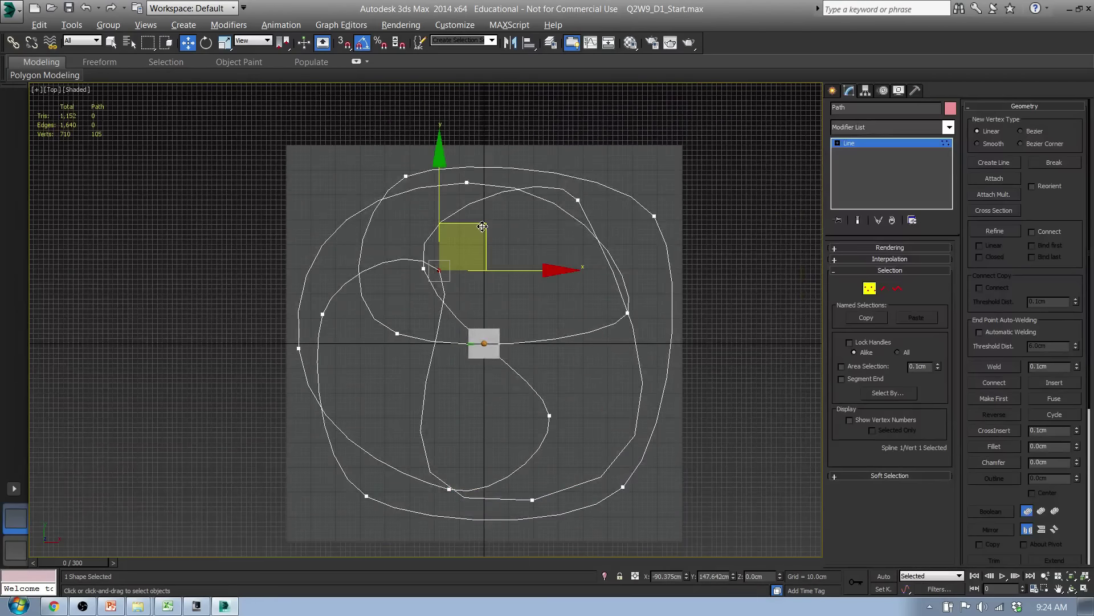
left_click(578, 202)
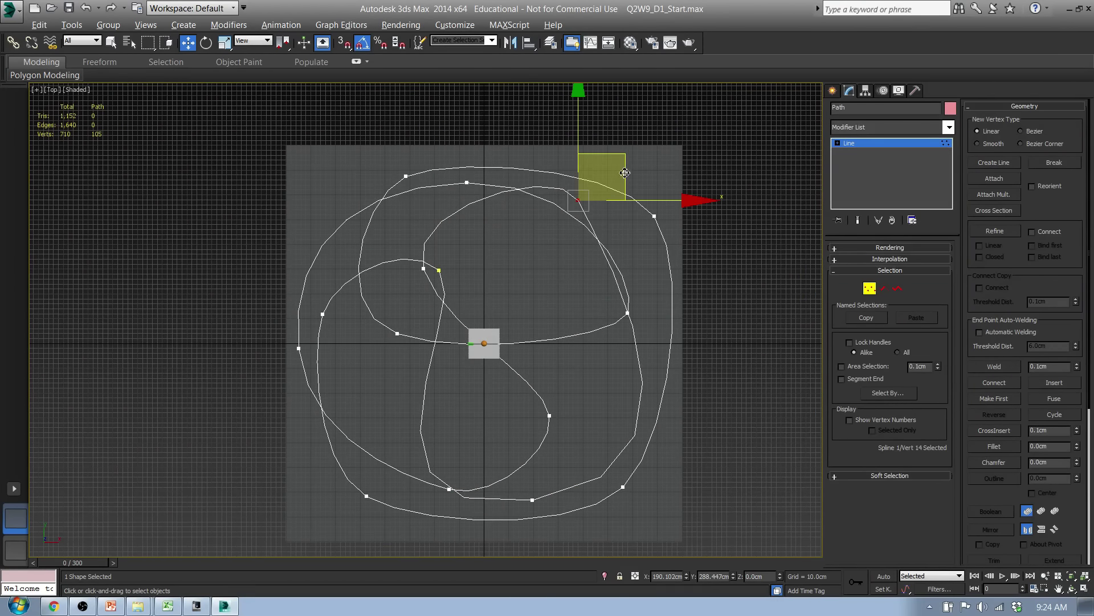
left_click_drag(627, 156, 661, 216)
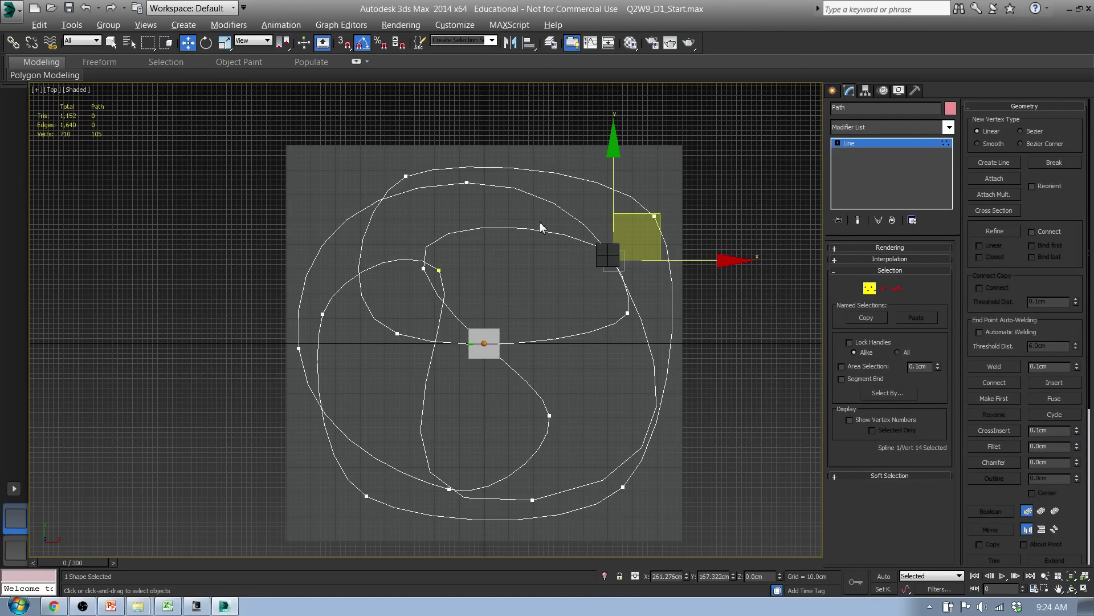
mouse_move(598, 226)
left_mouse_down()
mouse_move(568, 229)
mouse_move(579, 221)
left_mouse_up()
left_click_drag(665, 217, 659, 189)
middle_click_drag(638, 215, 489, 384)
middle_click_drag(511, 266, 498, 318)
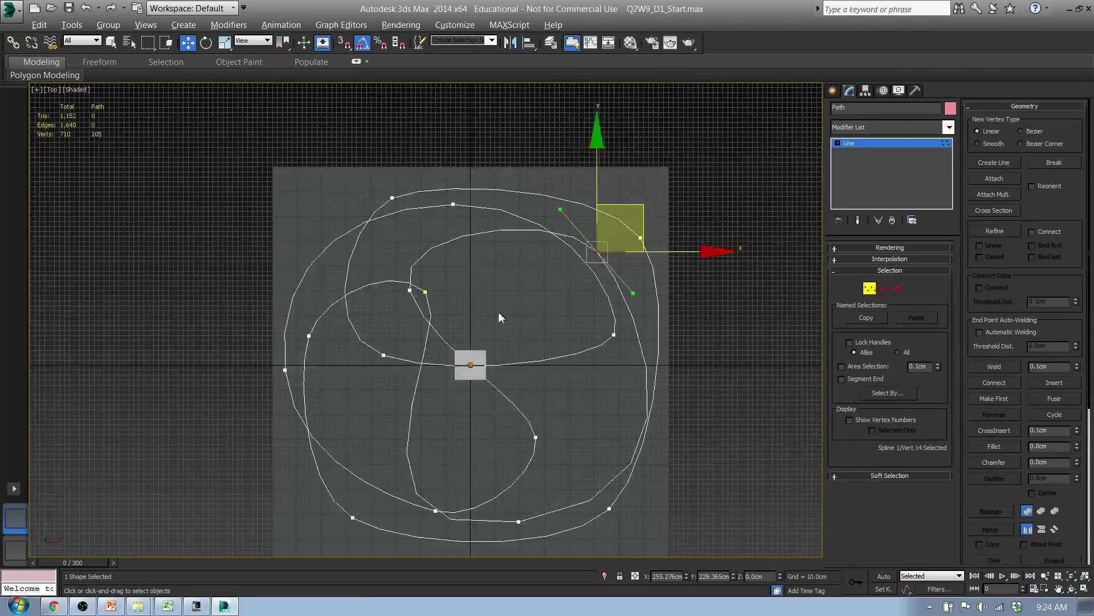
left_click(425, 292)
left_click_drag(468, 251, 482, 237)
Nudge the inner left vertex slightly up and left, and move the lower-left corner vertex to about X -266, Y -314 cm
left_click(310, 337)
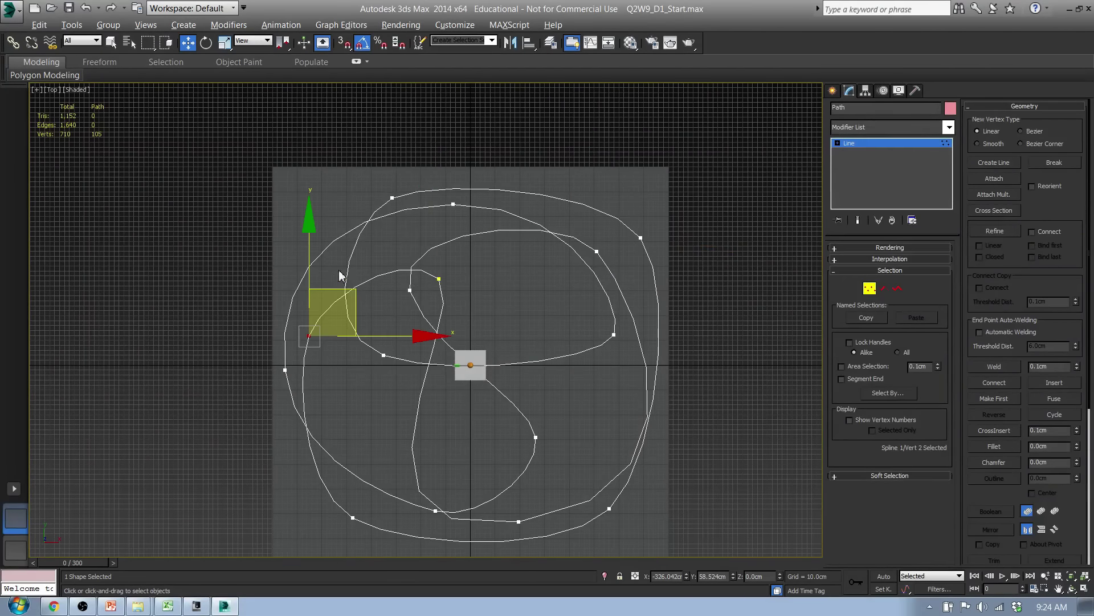
left_click_drag(356, 292, 351, 280)
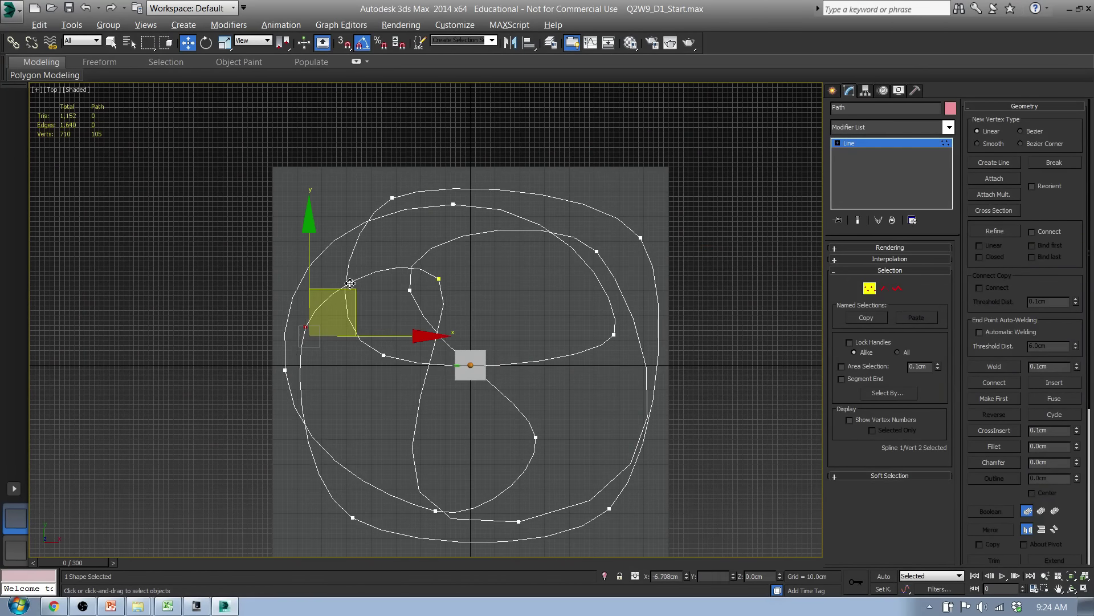
left_click(355, 519)
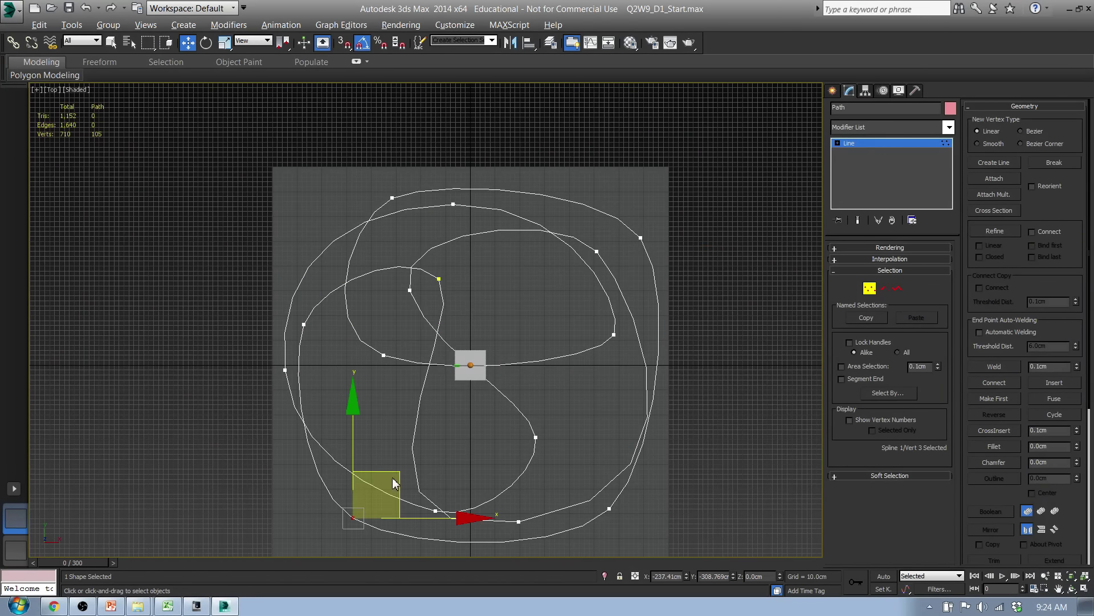
left_click_drag(394, 483, 386, 481)
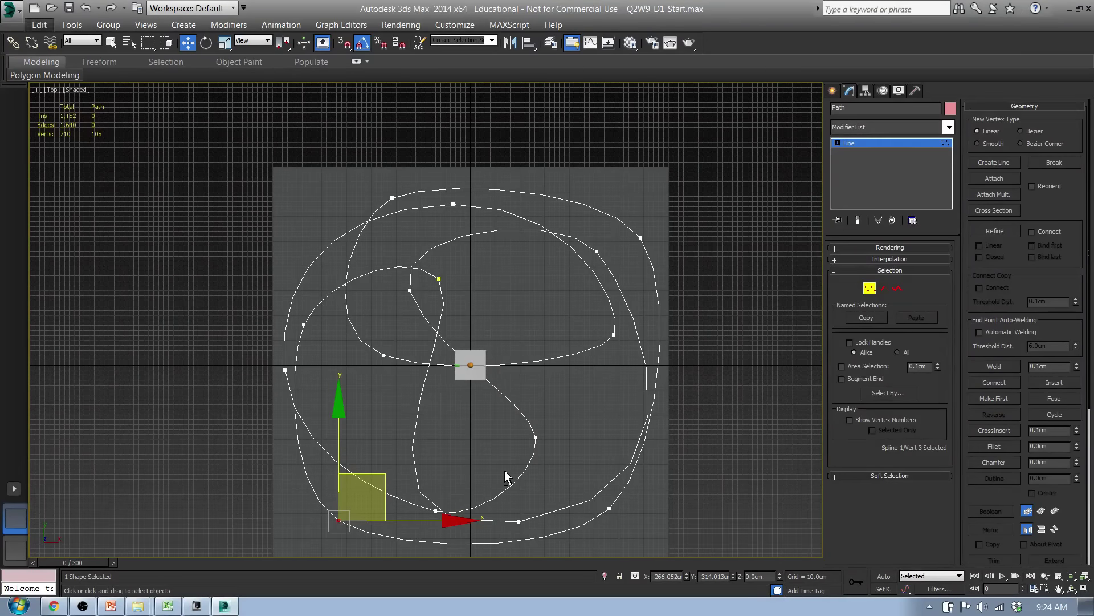
Leave vertex editing and raise the whole Path spline to about Z 101 cm, level with the pedestal's top
middle_click_drag(526, 458, 507, 323, "alt")
key("p")
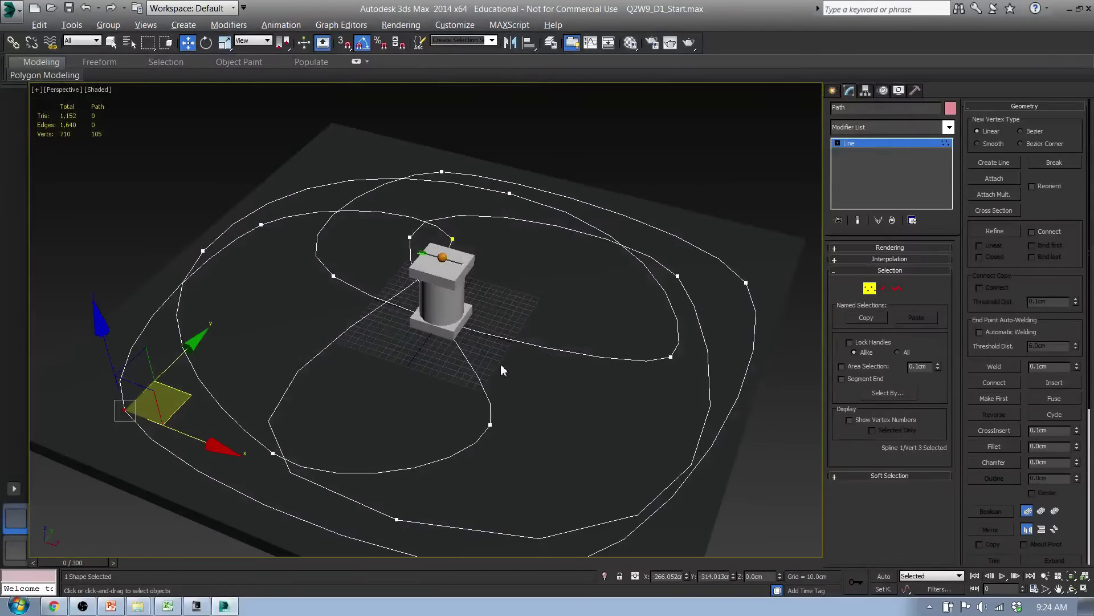
middle_click_drag(501, 366, 544, 348, "alt")
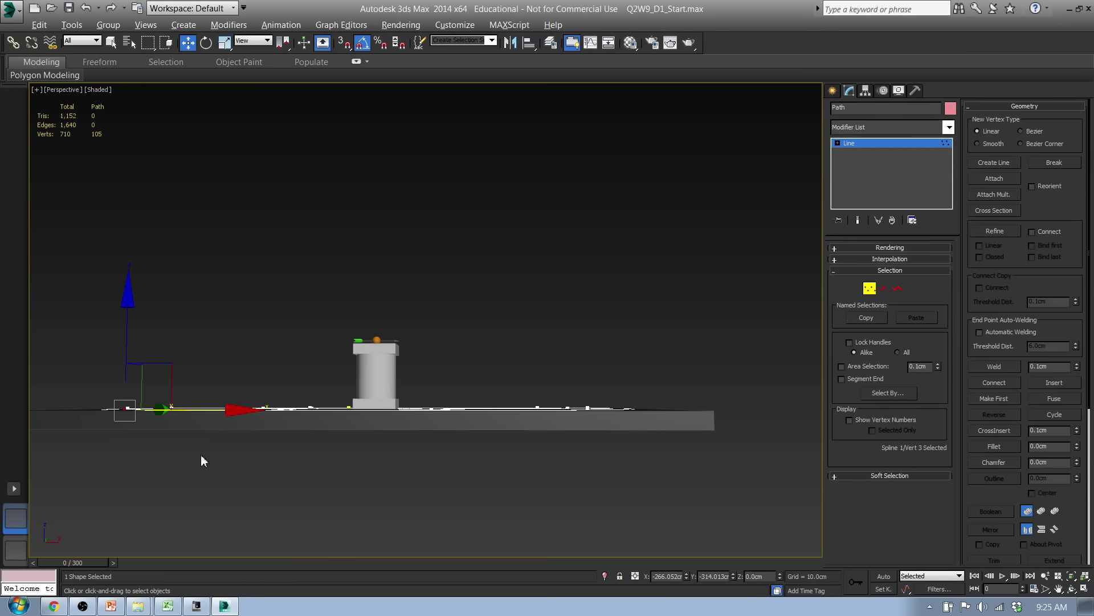
middle_click_drag(249, 460, 425, 464, "alt")
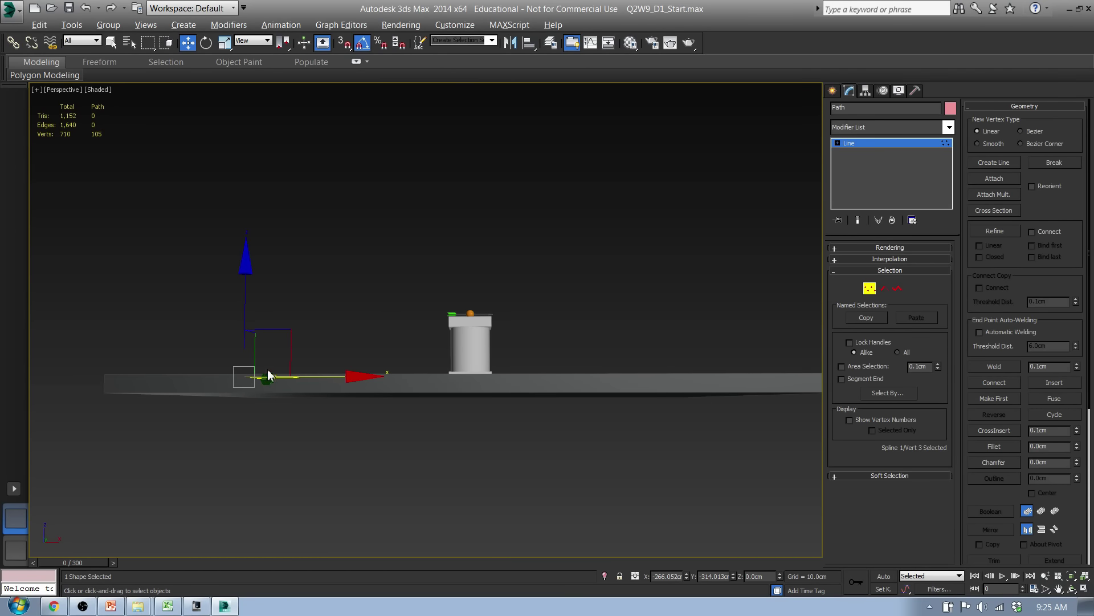
key("f")
middle_click_drag(313, 391, 533, 405)
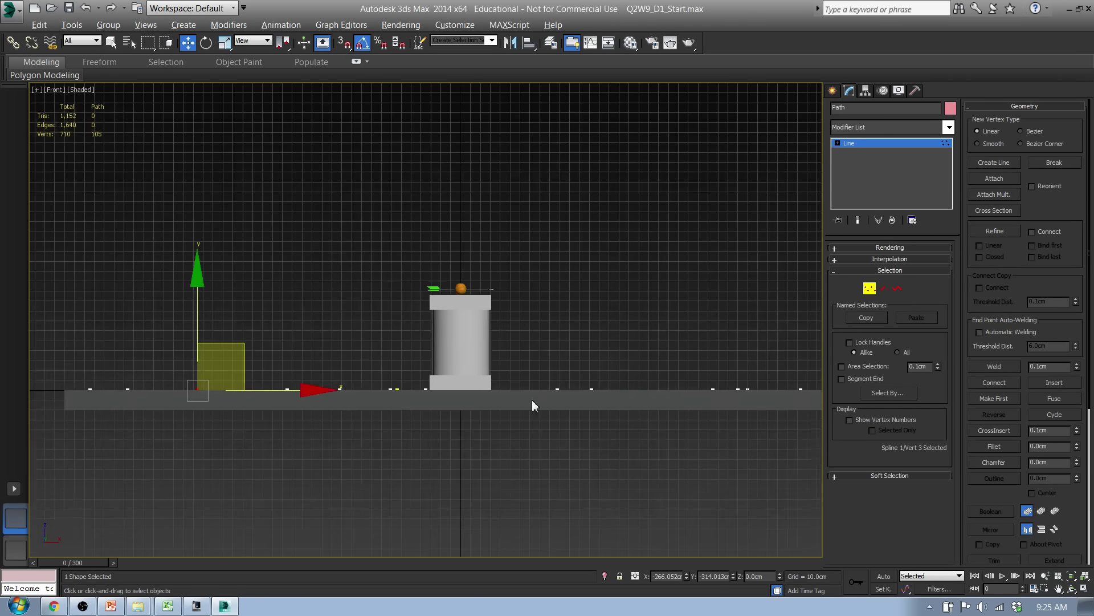
left_click(834, 94)
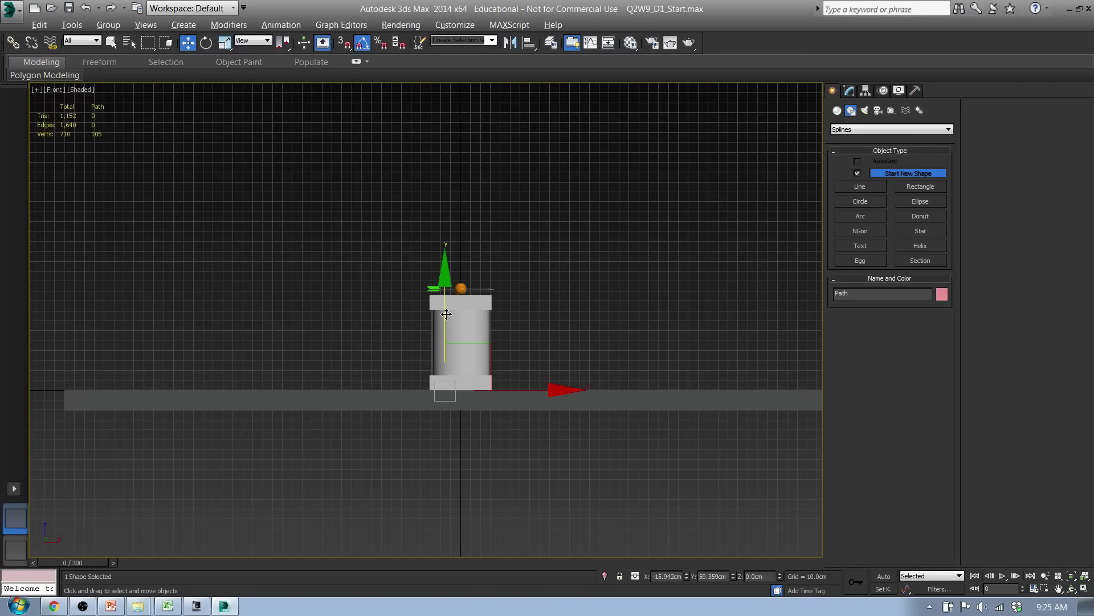
left_click_drag(446, 314, 457, 214)
middle_click_drag(457, 214, 613, 276, "alt")
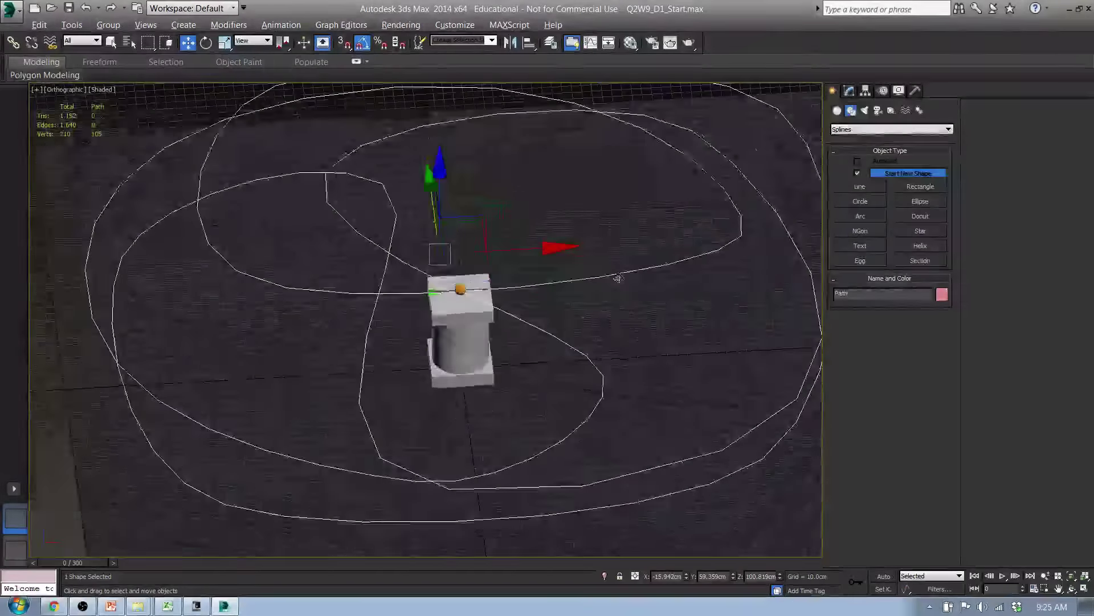
Return to vertex editing in perspective and raise the inner upper-right vertex well above the rest of the path
left_click(850, 95)
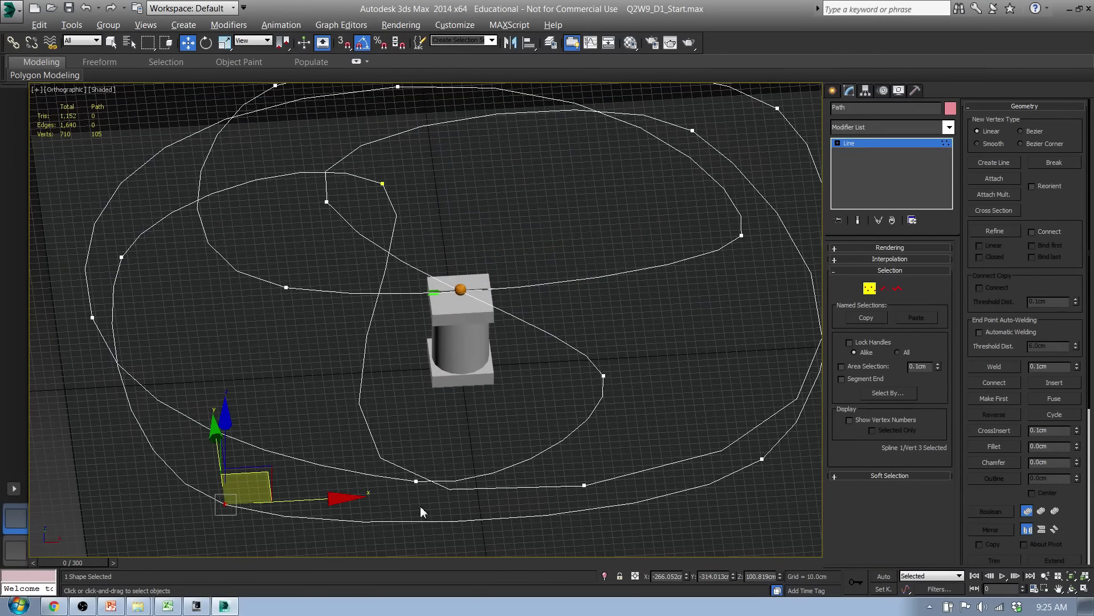
middle_click_drag(460, 388, 611, 368, "alt")
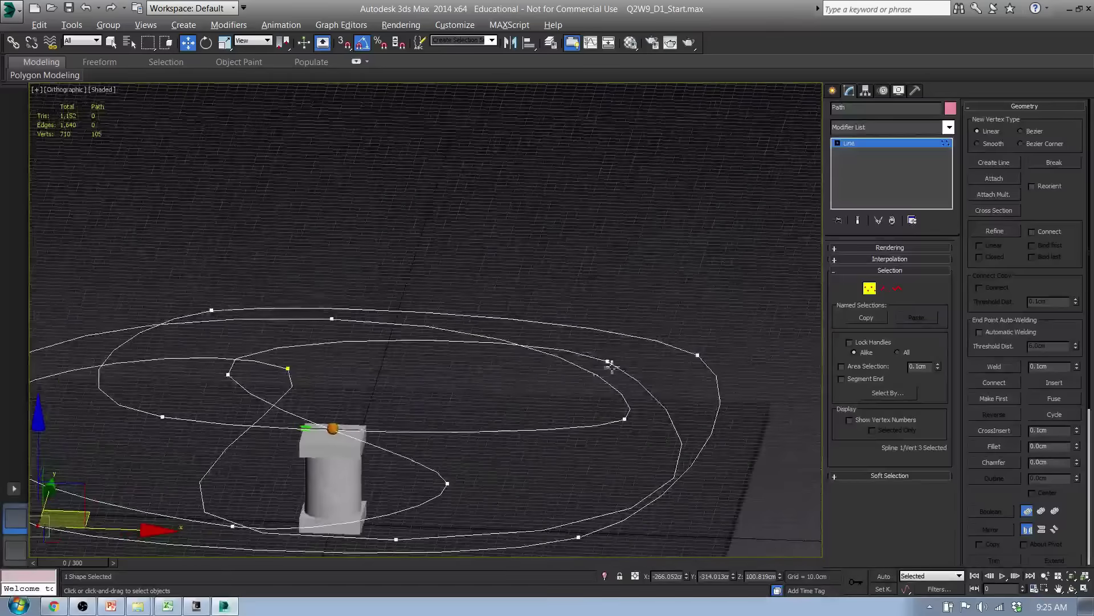
left_click(611, 362)
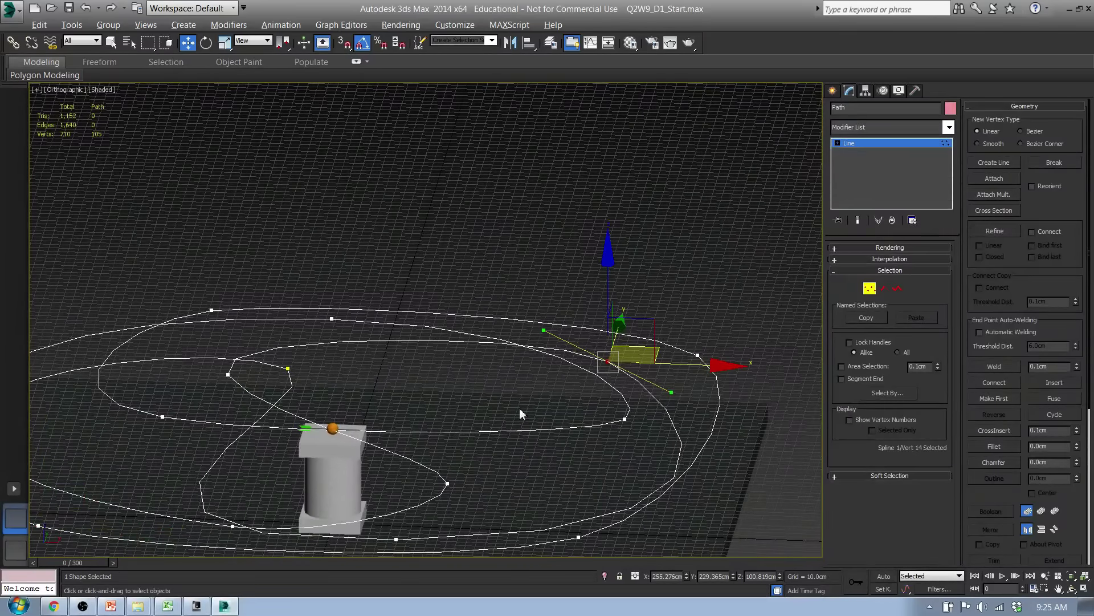
key("p")
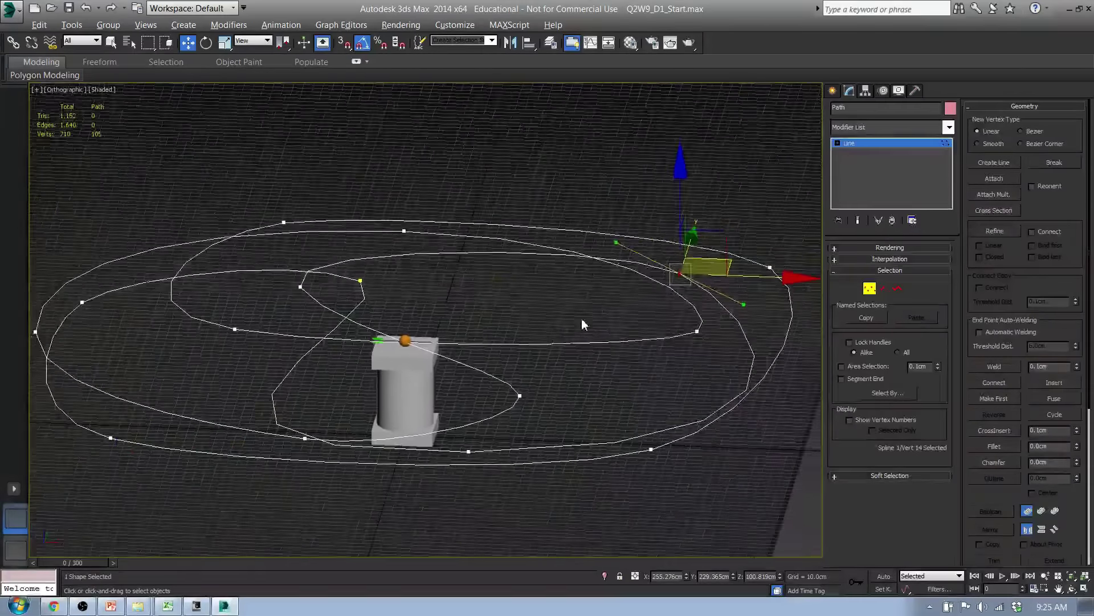
scroll(576, 322, "down", 3)
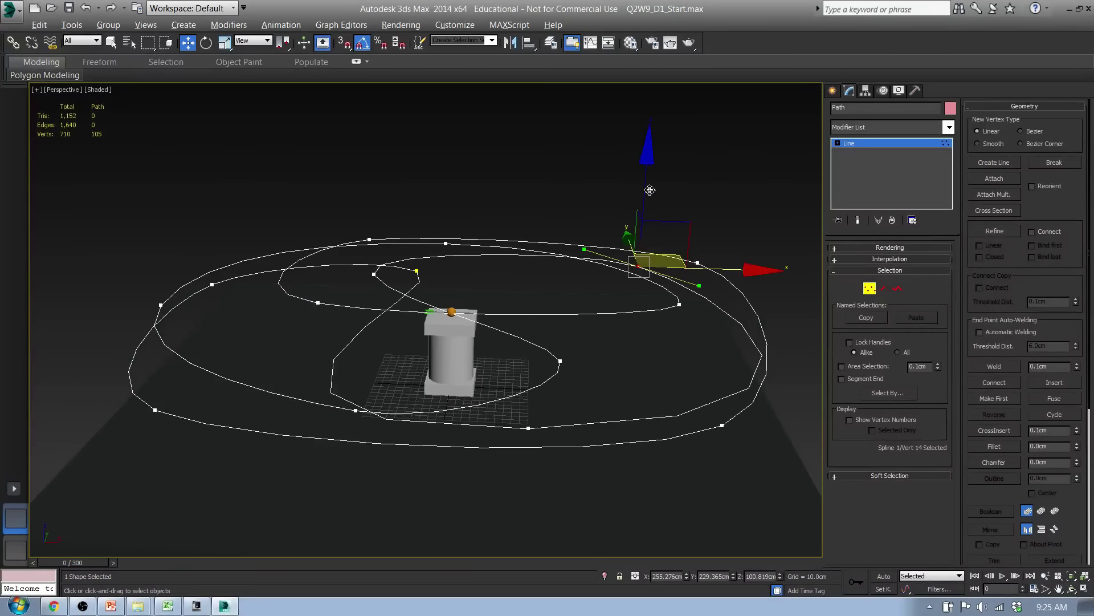
left_click_drag(650, 189, 647, 102)
Lower the inner lower-right vertex toward the slab and raise the spline's first vertex to about Z 216 cm
left_click(530, 429)
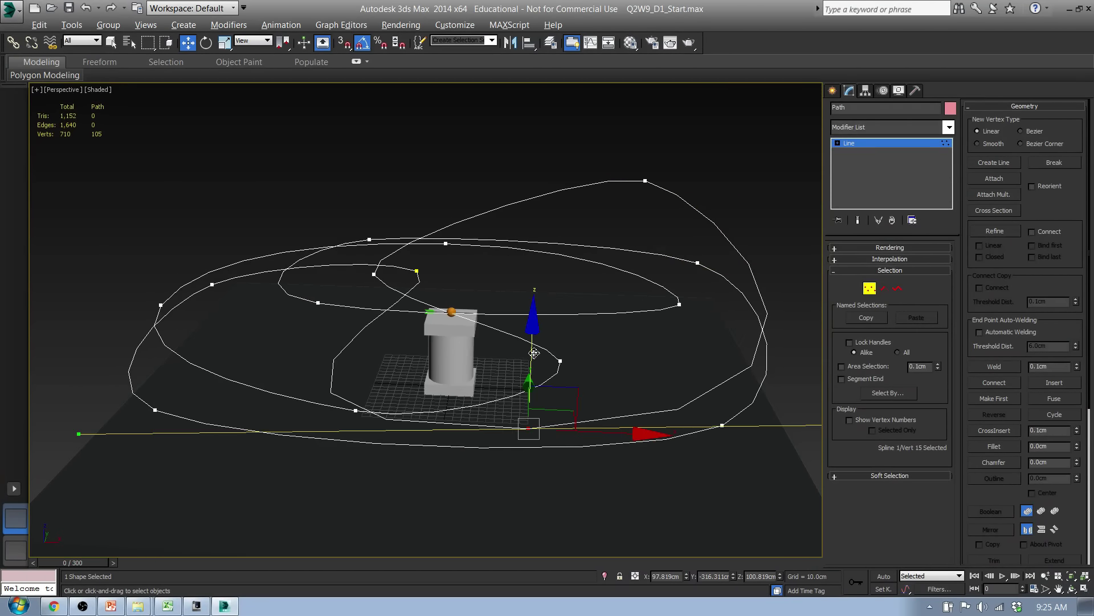
left_click_drag(534, 353, 528, 428)
middle_click_drag(528, 428, 455, 474, "alt")
left_click(279, 279)
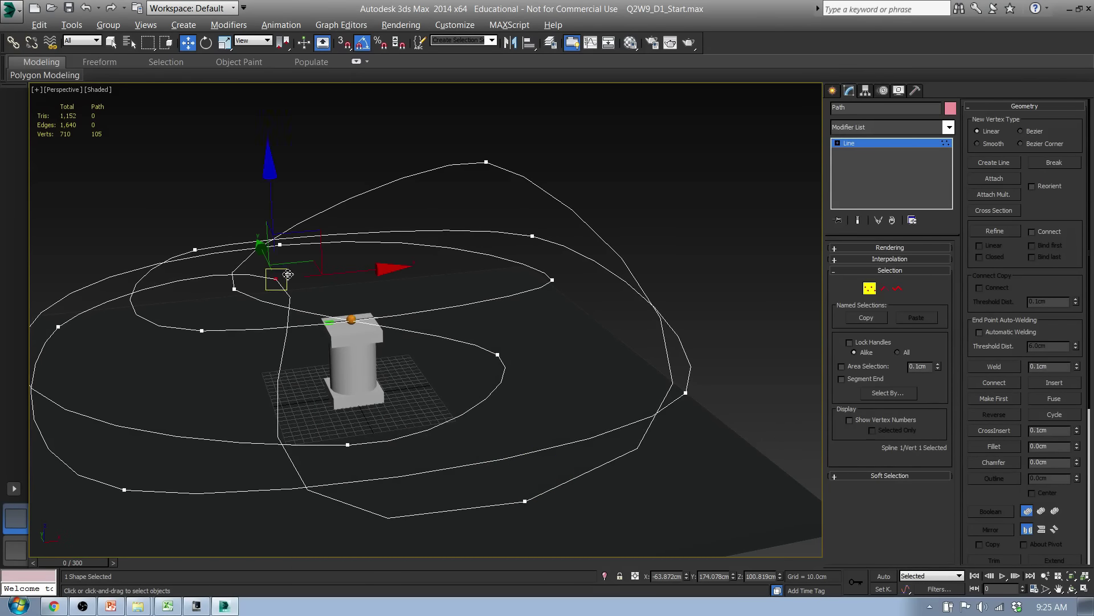
left_click_drag(274, 209, 268, 128)
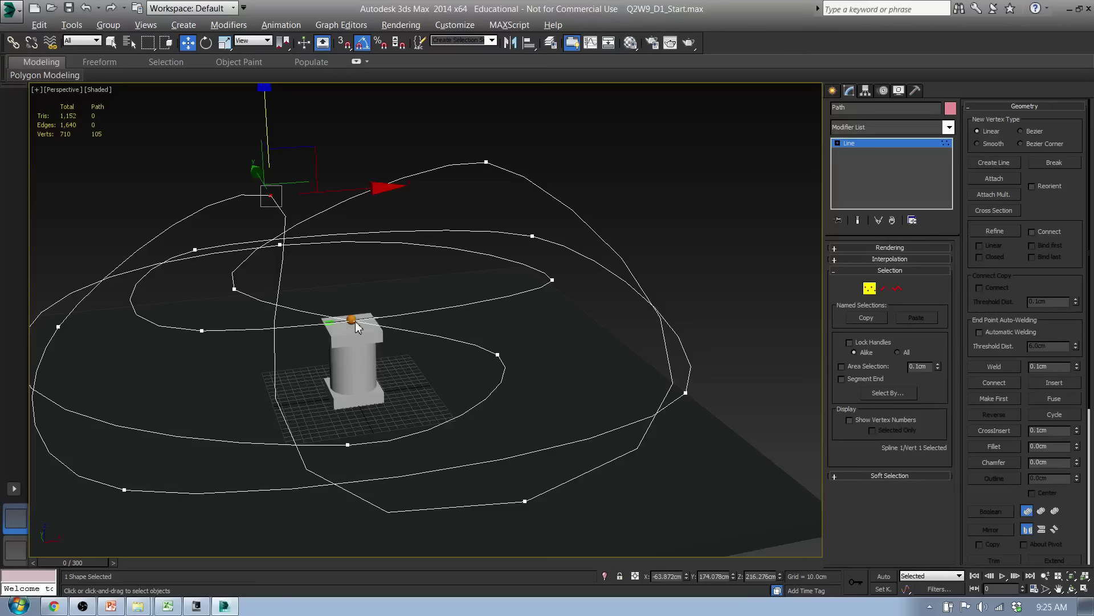
Lower the inner vertex in front of the pedestal to about Z 37 cm
left_click(350, 448)
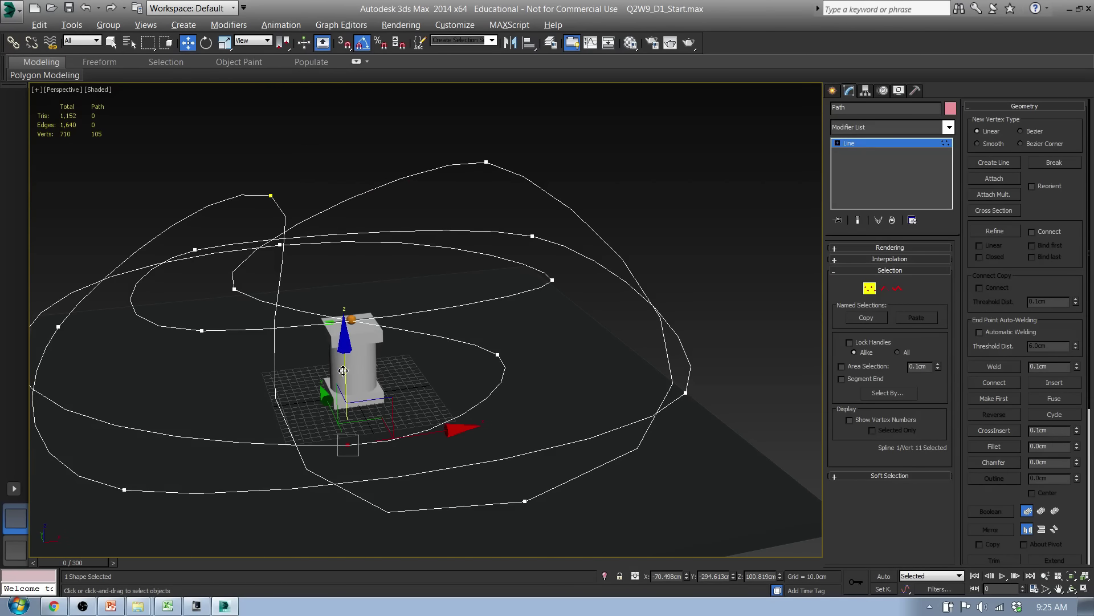
mouse_move(347, 372)
left_mouse_down()
mouse_move(365, 262)
mouse_move(357, 381)
left_mouse_up()
middle_click_drag(357, 381, 302, 359, "alt")
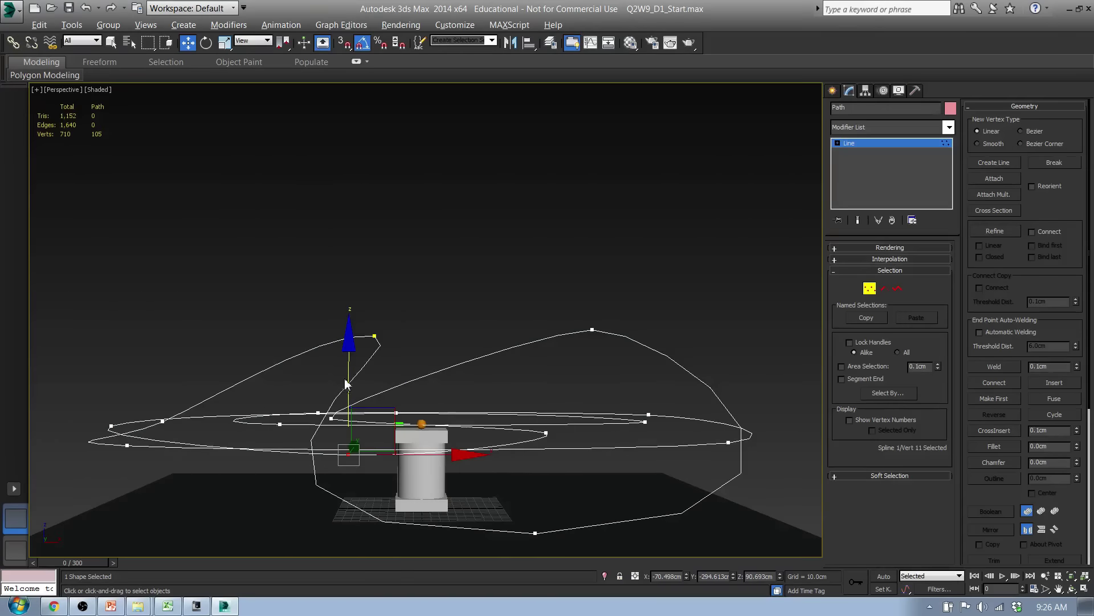
left_click_drag(350, 375, 350, 424)
middle_click_drag(349, 425, 485, 466, "alt")
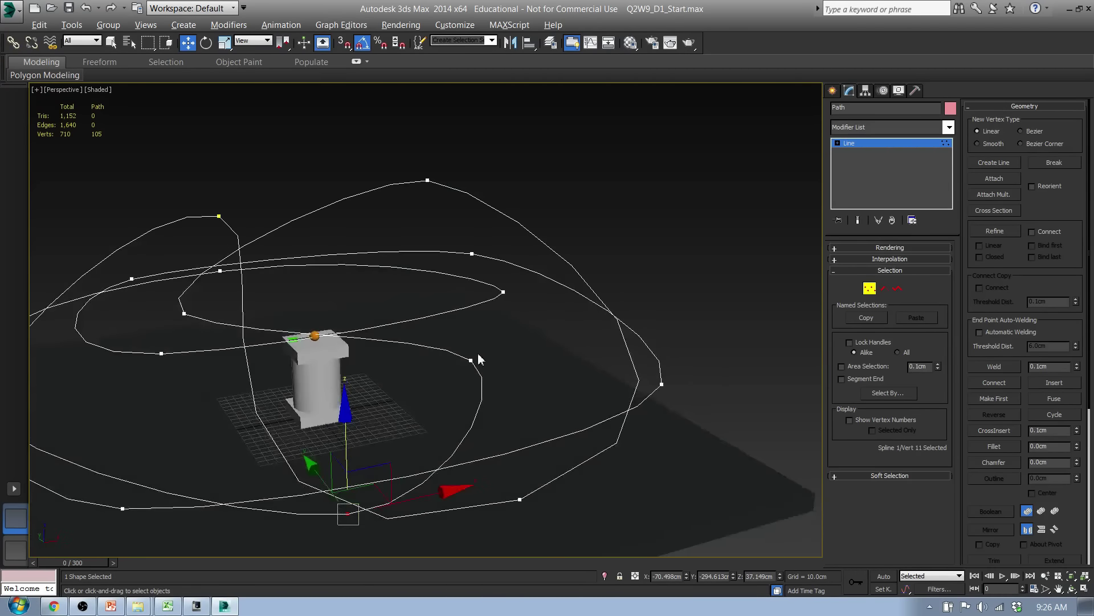
middle_click_drag(479, 358, 471, 454, "alt")
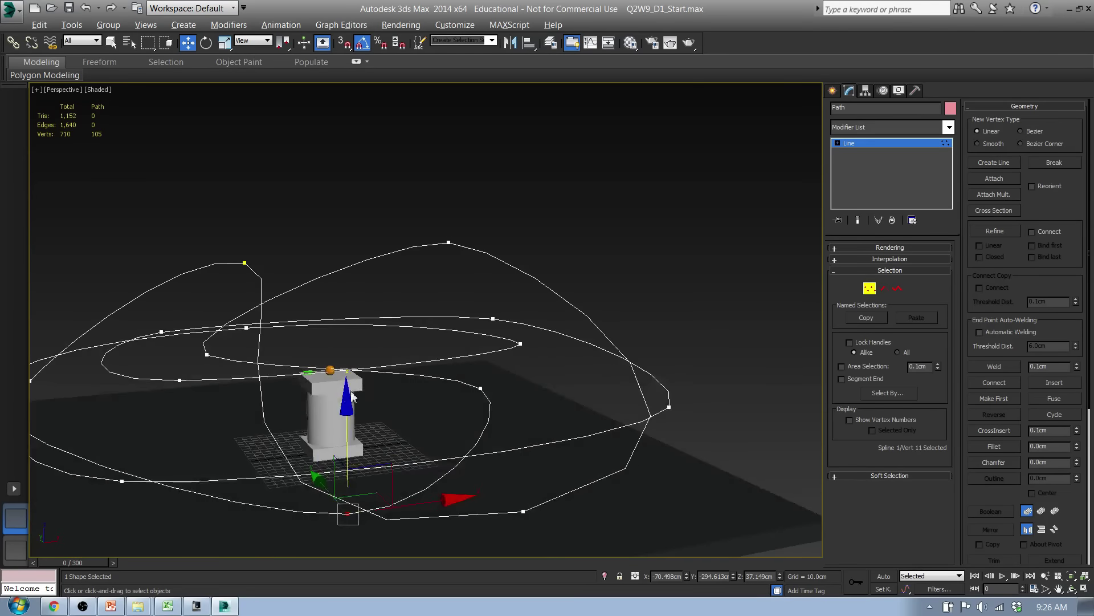
Lower the path vertex behind the pedestal slightly, to about Z 97 cm
left_click(206, 355)
middle_click_drag(211, 356, 319, 368, "alt")
scroll(307, 366, "up", 2)
scroll(308, 366, "up", 2)
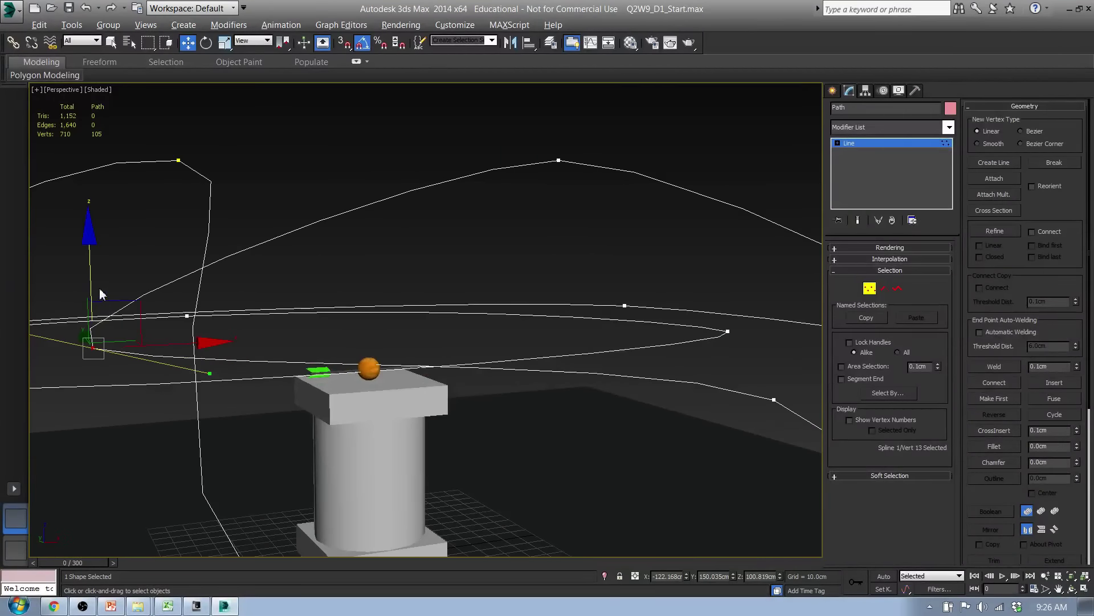
left_click_drag(92, 279, 91, 285)
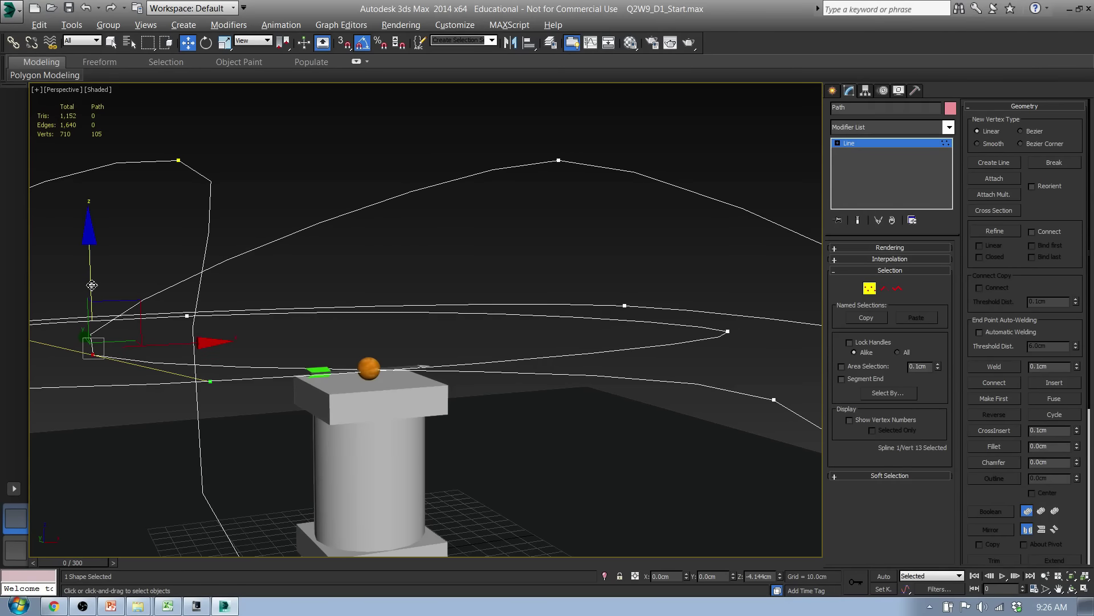
scroll(92, 285, "down", 2)
middle_click_drag(92, 285, 494, 340, "alt")
scroll(485, 335, "down", 3)
scroll(513, 340, "up", 3)
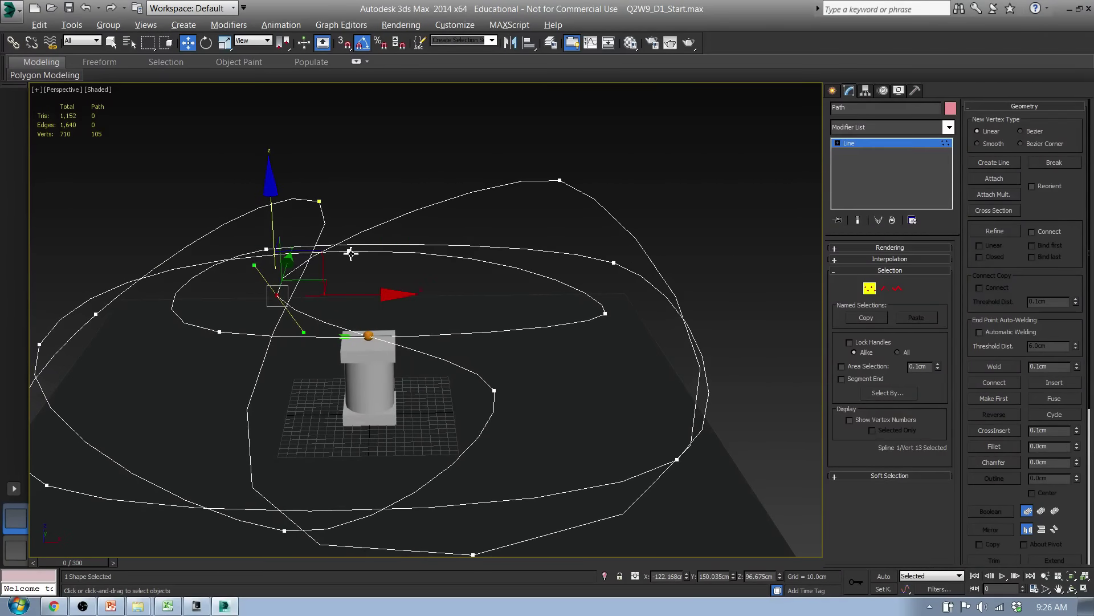
Lower the spline's ninth vertex at the back to about Z 26 cm and raise the sixth vertex to about Z 143 cm
left_click(351, 253)
middle_click_drag(351, 253, 359, 200, "alt")
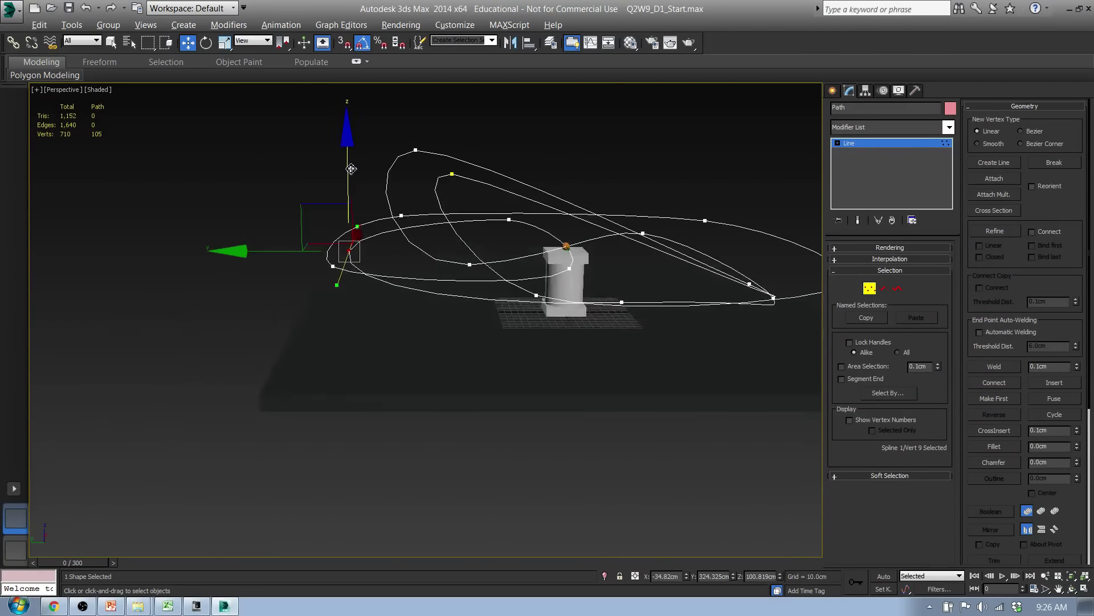
left_click_drag(351, 169, 345, 227)
left_click_drag(333, 268, 393, 216)
middle_click_drag(393, 217, 429, 267, "alt")
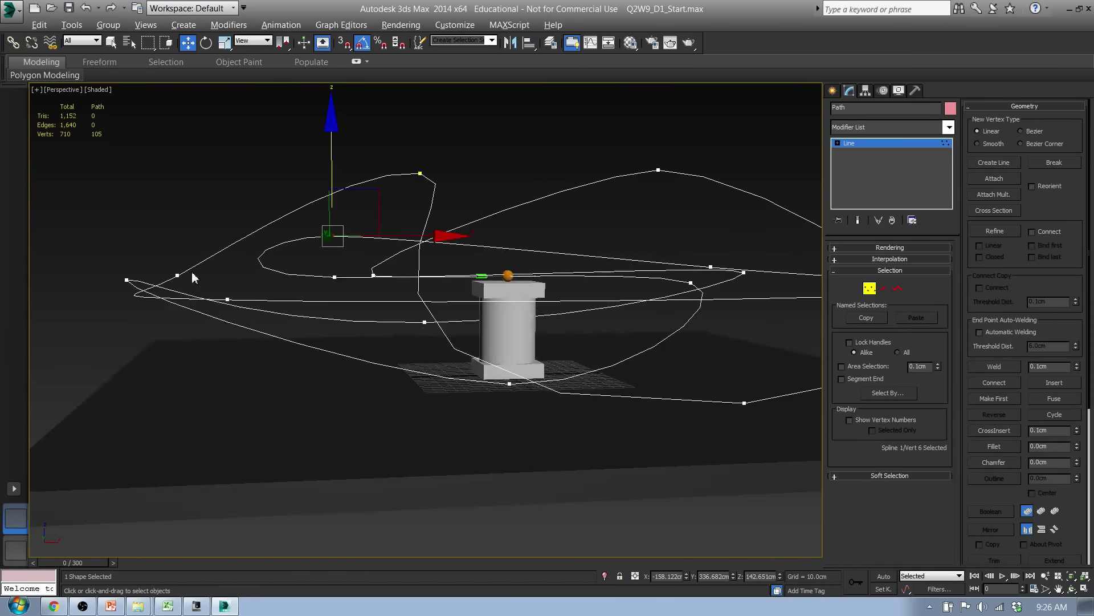
Raise the spline's second vertex to about Z 176 cm and its fourth vertex to about Z 142 cm
left_click(179, 276)
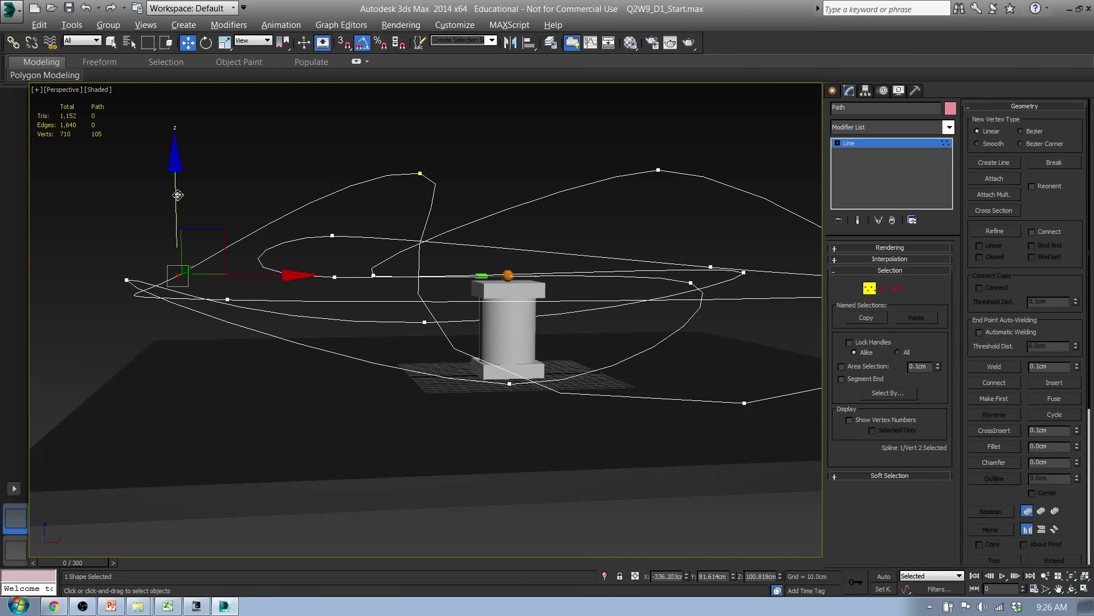
left_click_drag(178, 195, 156, 124)
middle_click_drag(371, 279, 393, 289, "alt")
middle_click_drag(408, 336, 503, 312, "alt")
left_click(612, 310)
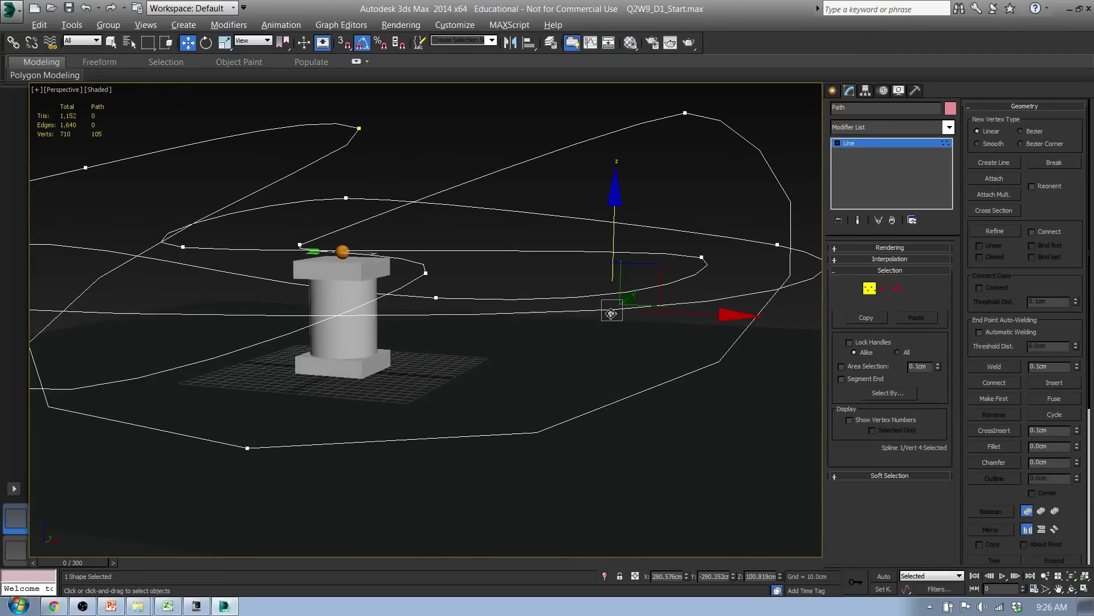
left_click_drag(616, 240, 603, 152)
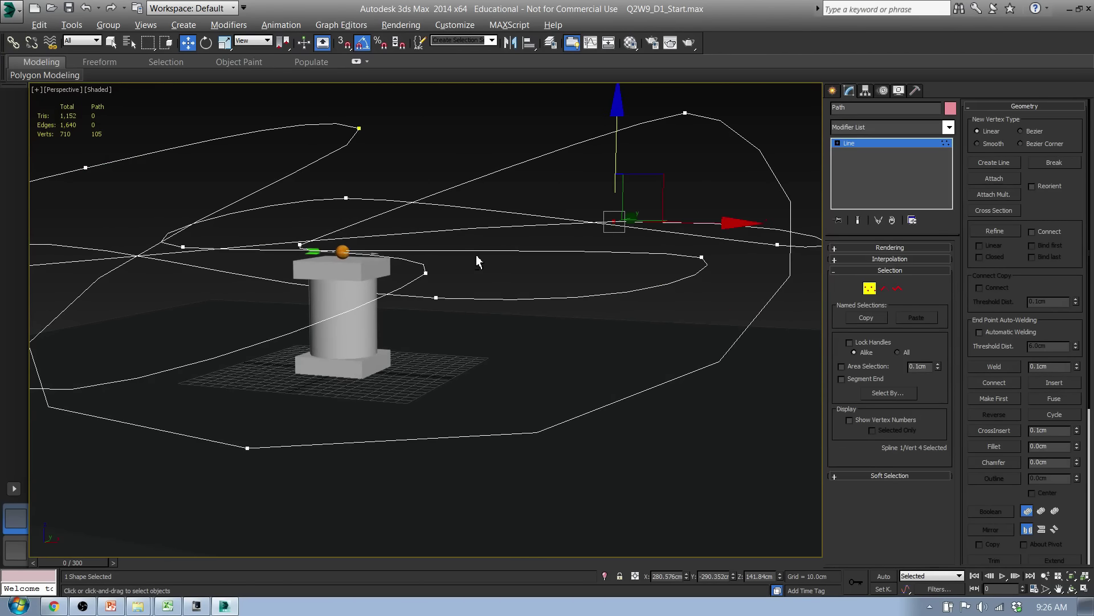
Lower the spline's third vertex, on the outer loop's front corner, to about Z 24 cm
middle_click_drag(476, 257, 415, 297, "alt")
scroll(540, 261, "down", 5)
left_click(422, 305)
left_click_drag(422, 305, 409, 287)
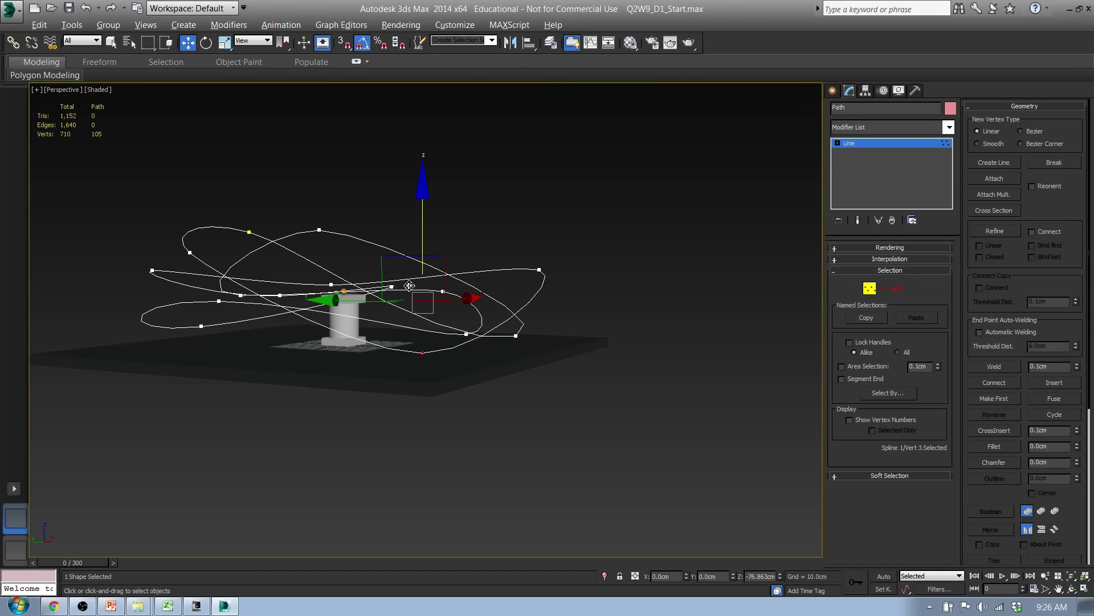
middle_click_drag(409, 287, 492, 287, "alt")
middle_click_drag(559, 238, 399, 283, "alt")
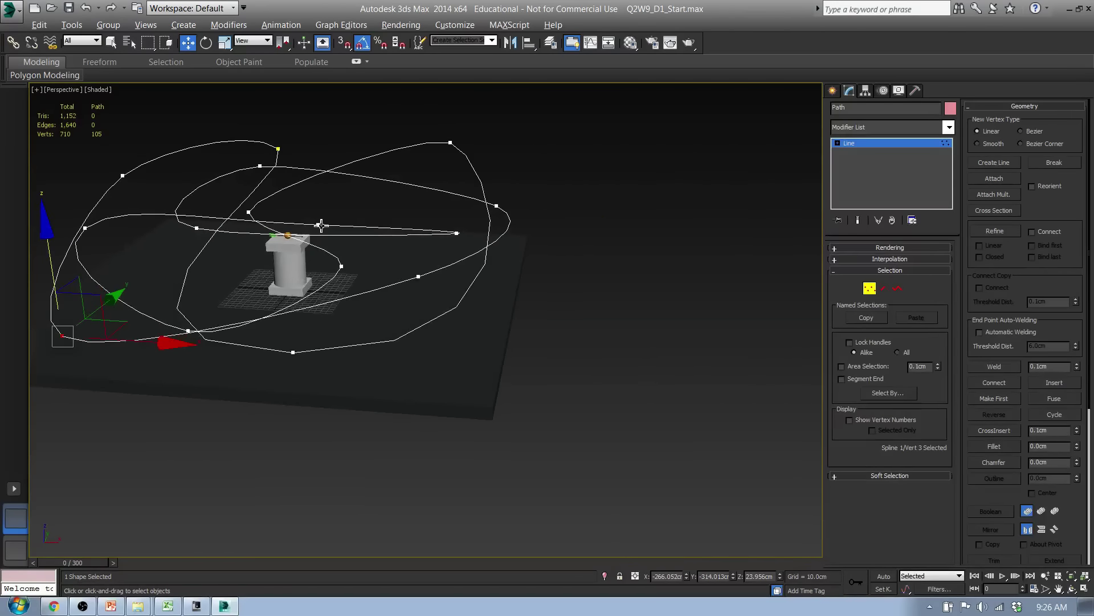
Raise the spline's tenth vertex, on the outer loop, to about Z 186 cm
left_click(321, 226)
middle_click_drag(321, 225, 508, 252, "alt")
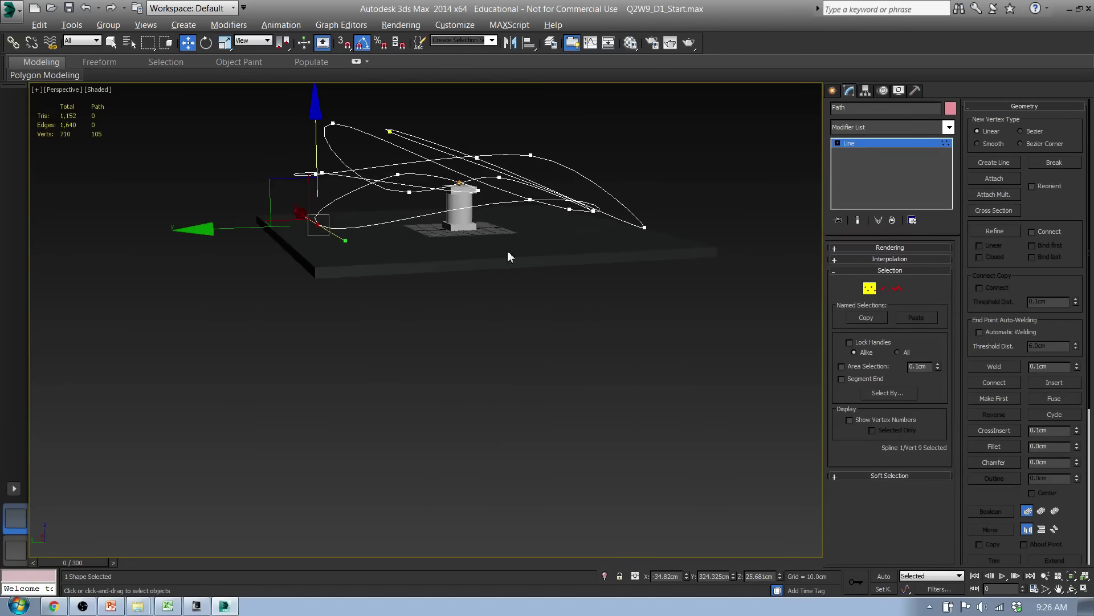
left_click(535, 195)
left_click_drag(536, 145, 553, 114)
middle_click_drag(553, 114, 530, 179, "alt")
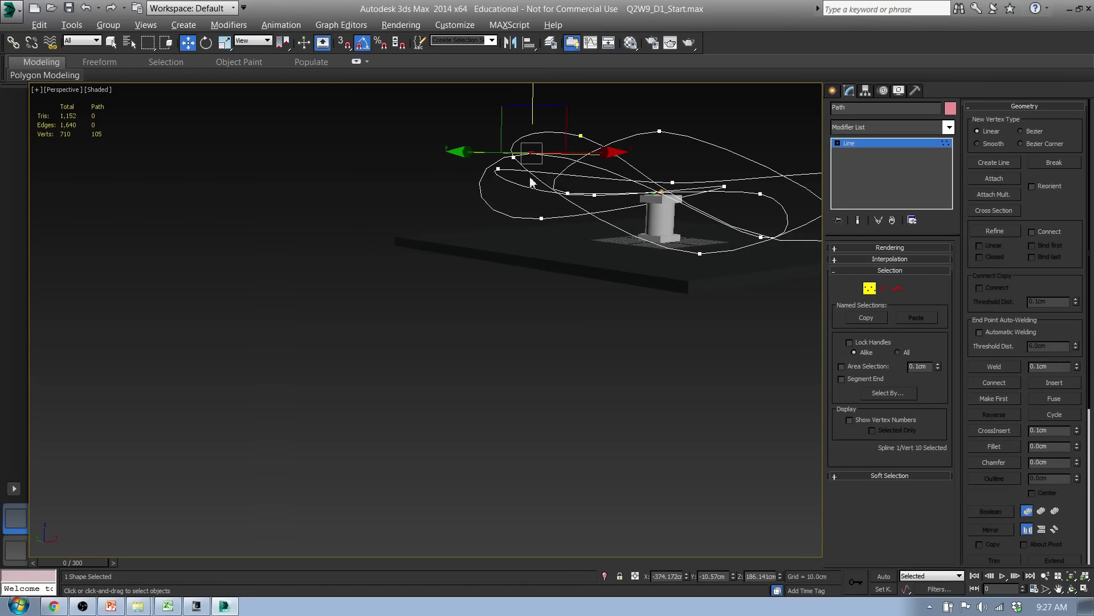
Lower the spline's second vertex to about Z 129 cm
left_click(514, 160)
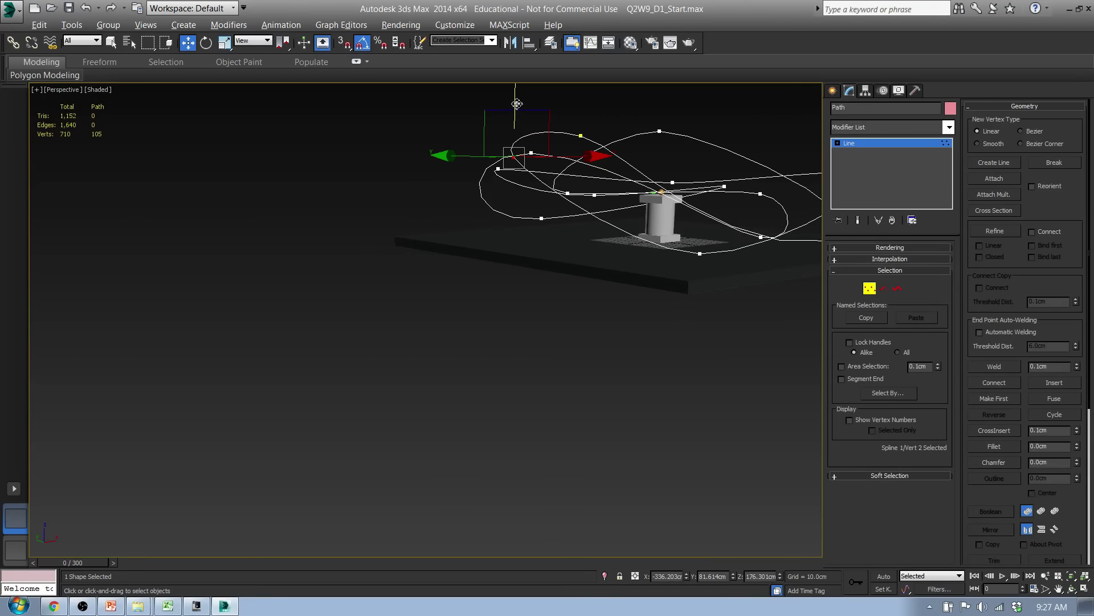
left_click_drag(516, 104, 516, 131)
middle_click_drag(517, 131, 581, 250, "alt")
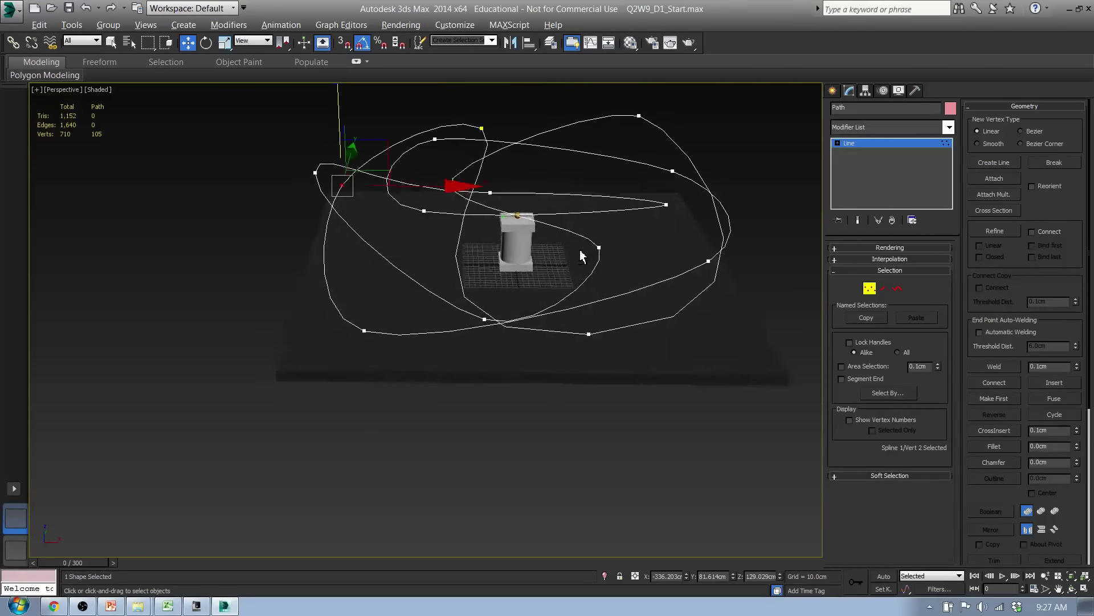
Lower the seventh and eighth vertices of the loop over the pedestal slightly together, bringing the eighth to about Z 97 cm
scroll(513, 228, "up", 5)
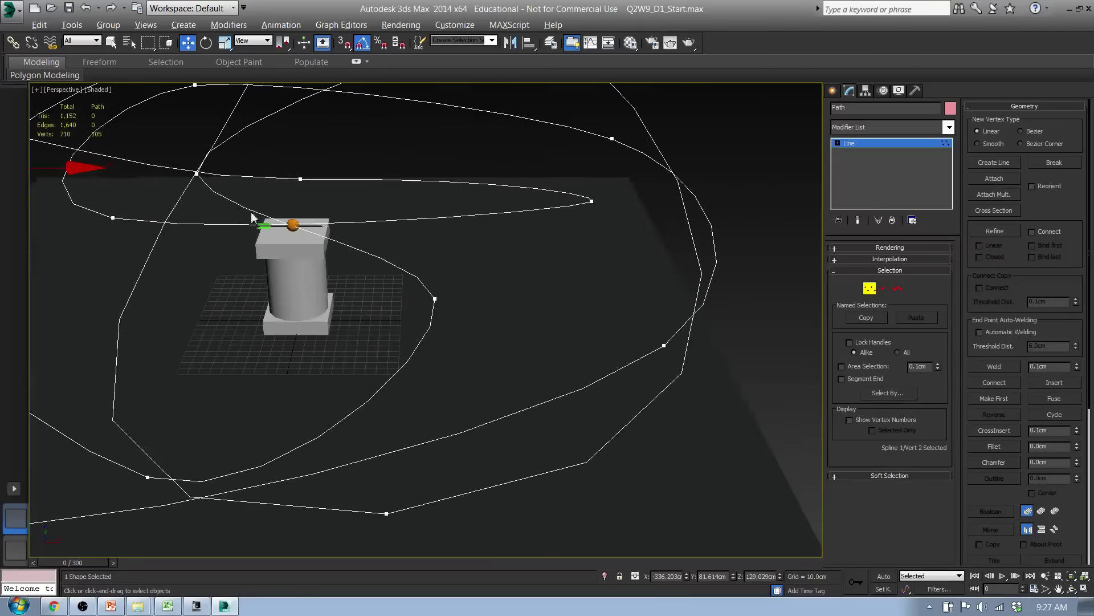
left_click(112, 218)
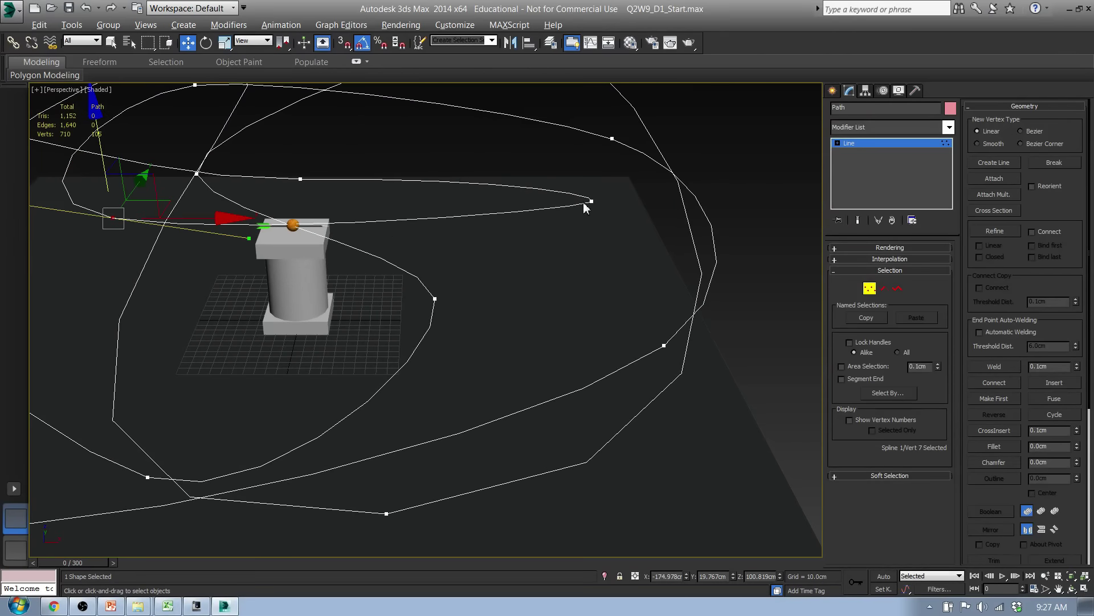
middle_click_drag(373, 241, 521, 239, "alt")
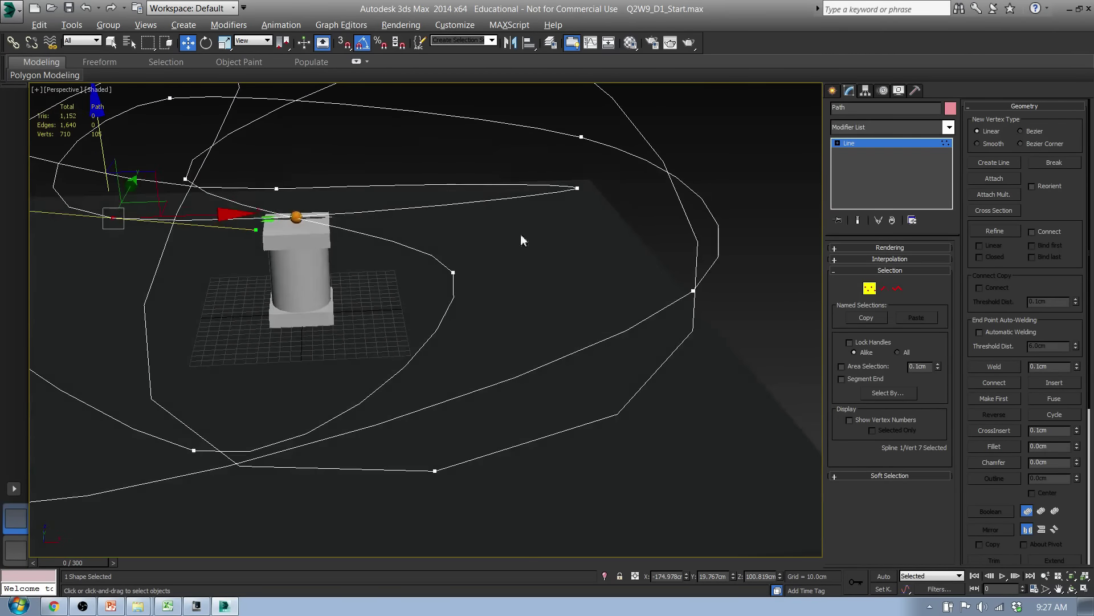
left_click(577, 190)
middle_click_drag(381, 237, 429, 166, "alt")
scroll(398, 197, "up", 5)
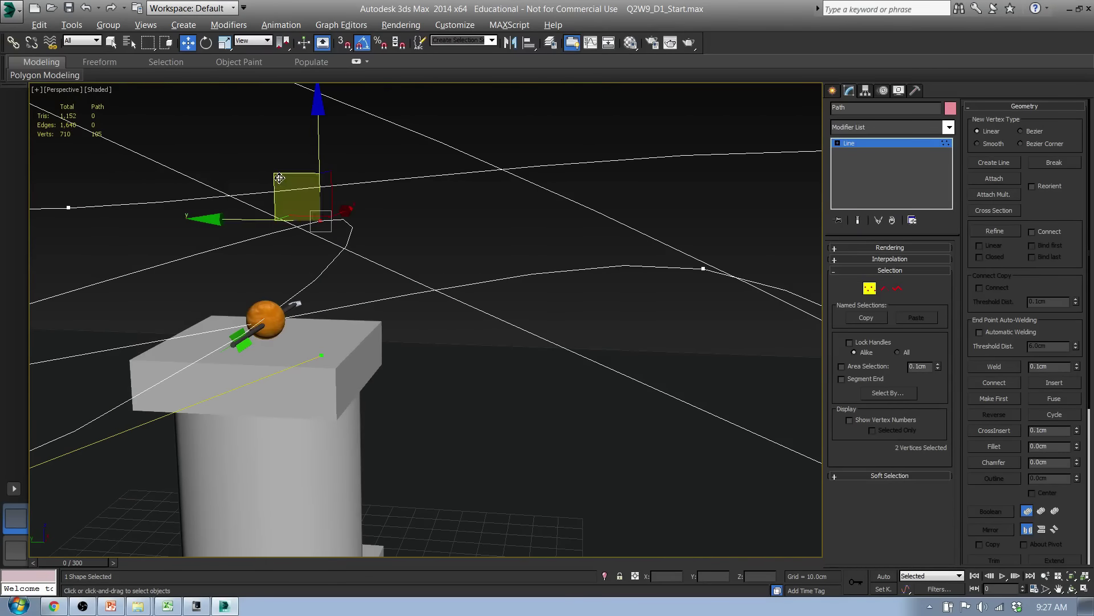
left_click_drag(278, 178, 279, 188)
left_click(322, 228)
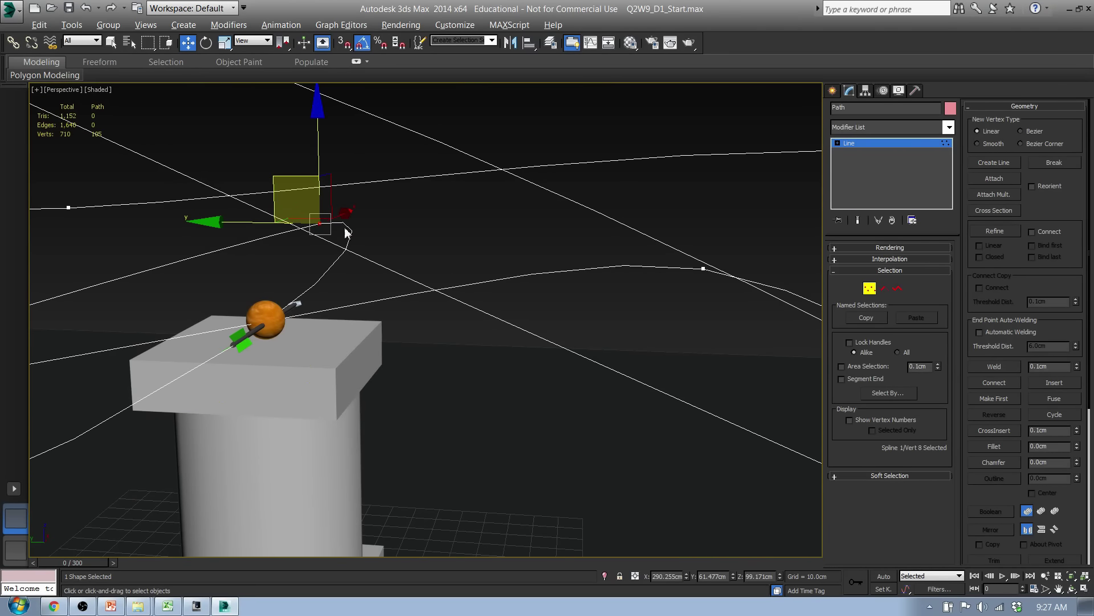
scroll(337, 173, "down", 3)
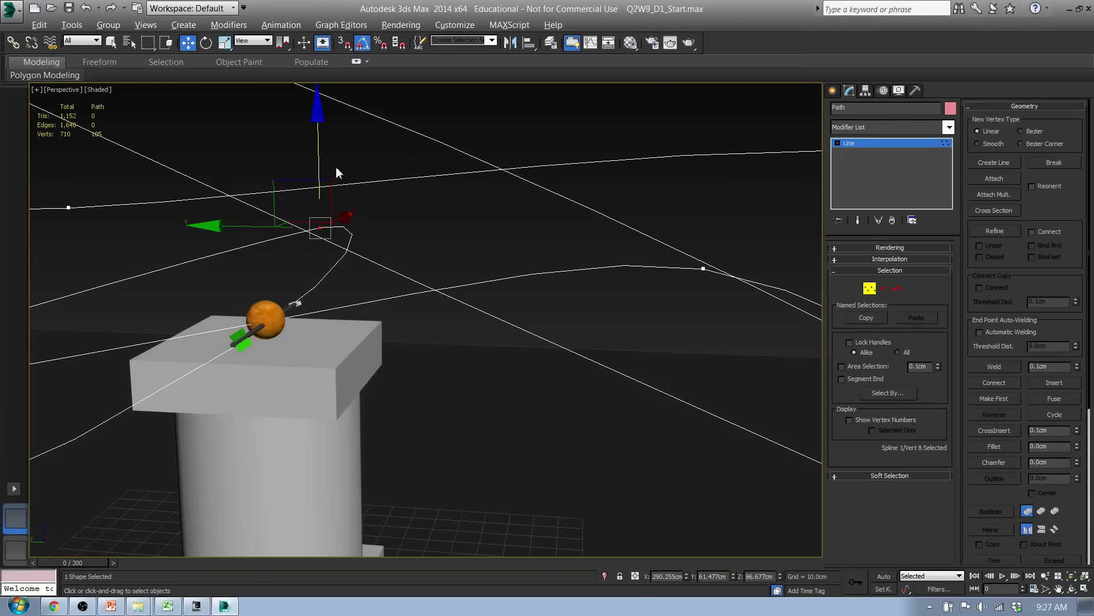
Examine the path's overall shape and how it passes the arrow and sphere on top of the pedestal
middle_click_drag(337, 173, 342, 228, "alt")
scroll(342, 228, "down", 5)
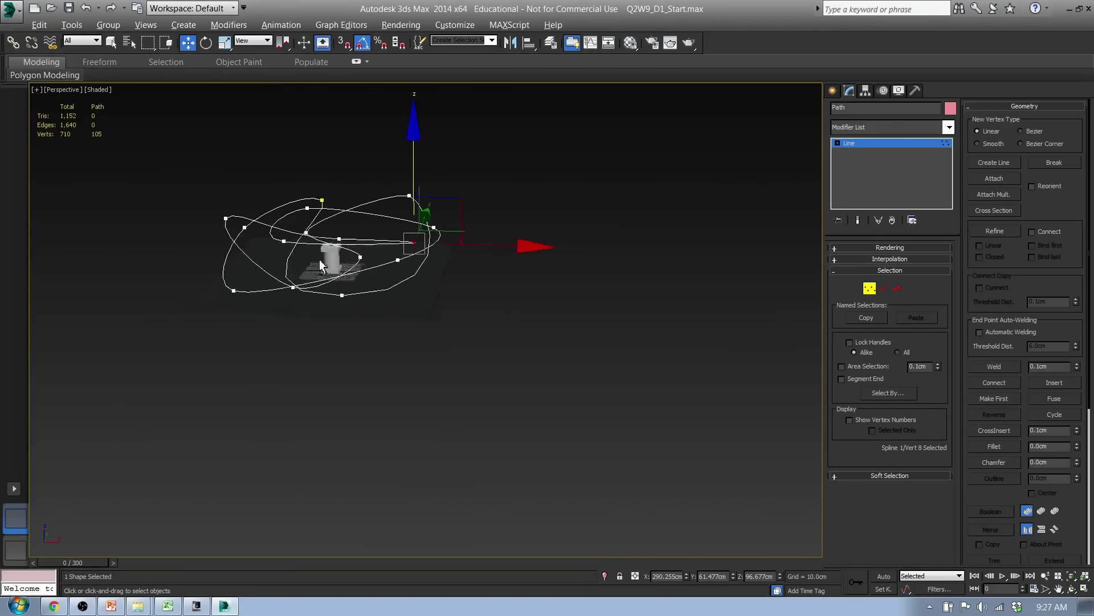
scroll(325, 246, "up", 10)
middle_click_drag(488, 279, 406, 276)
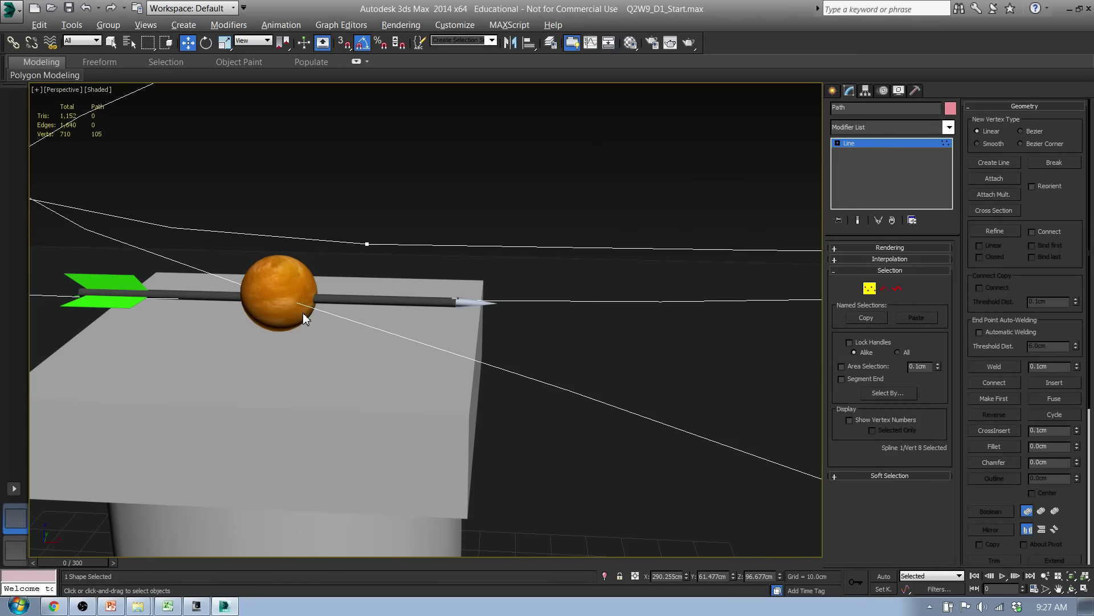
key("shift+z")
key("shift+z")
key("shift+z")
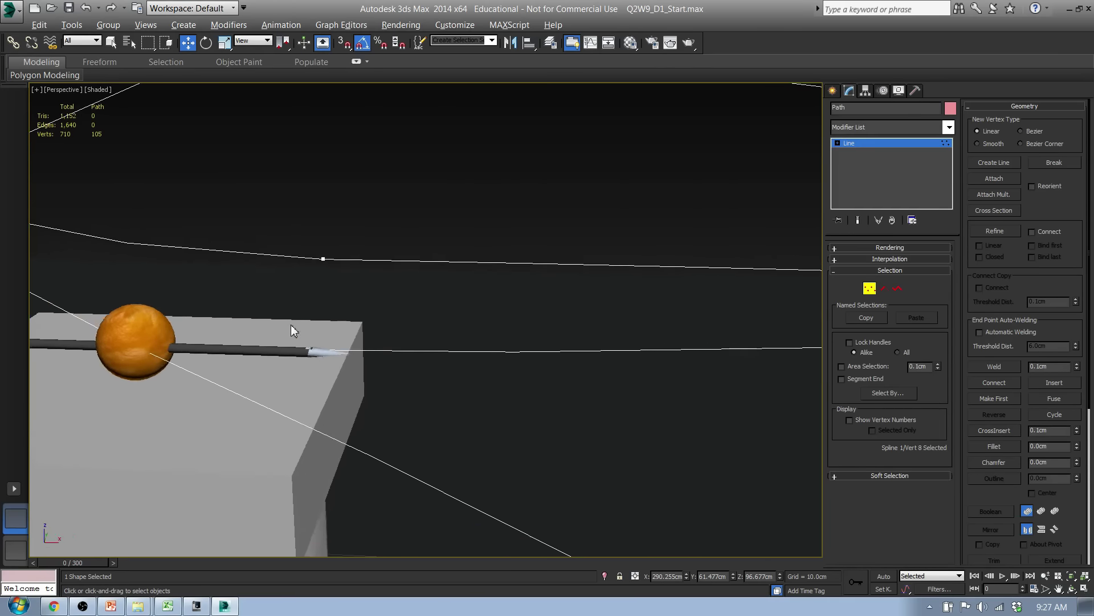
key("shift+z")
key("shift+z")
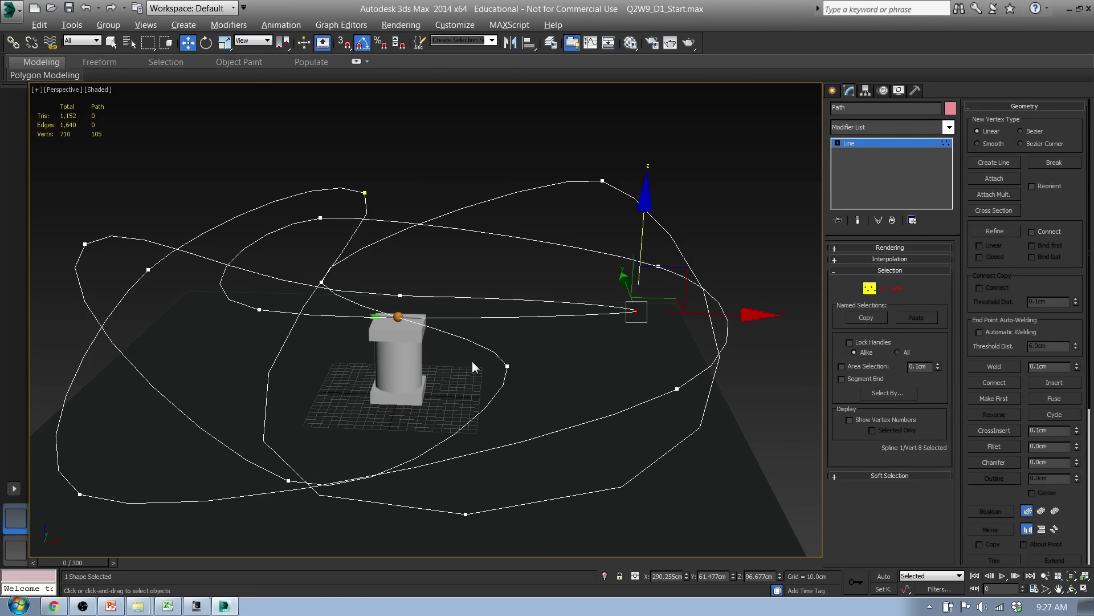
middle_click_drag(541, 378, 535, 377)
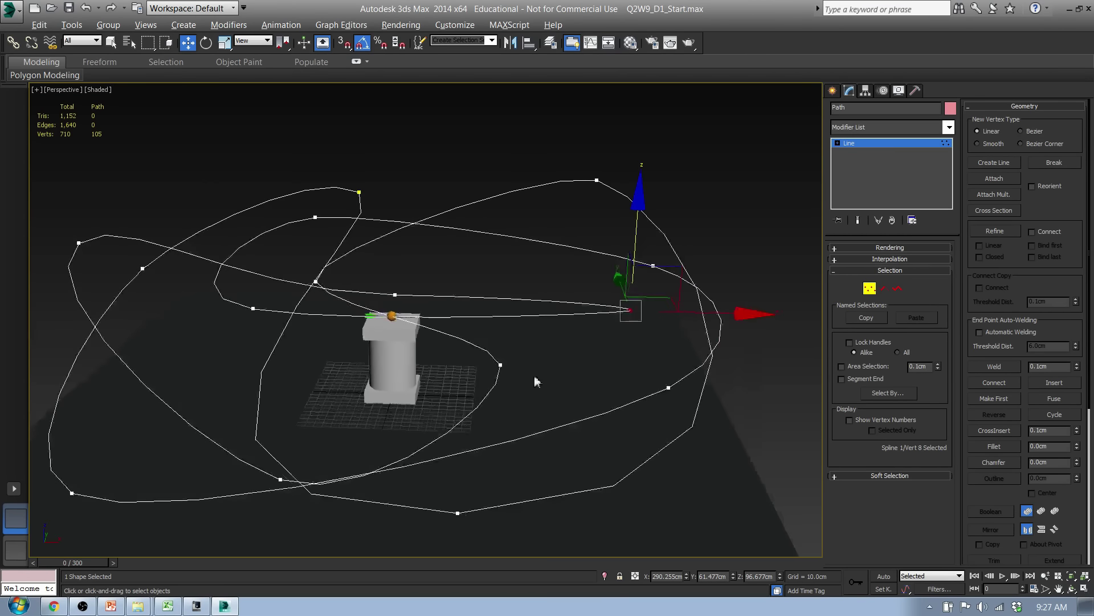
Leave vertex editing and deselect the Path spline
left_click(869, 290)
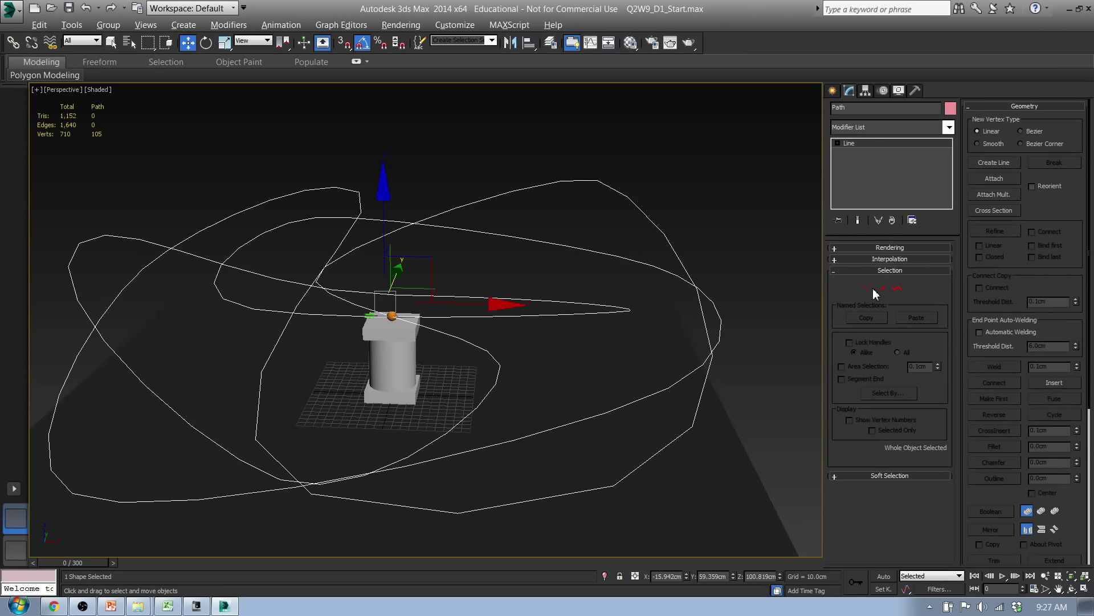
left_click(833, 92)
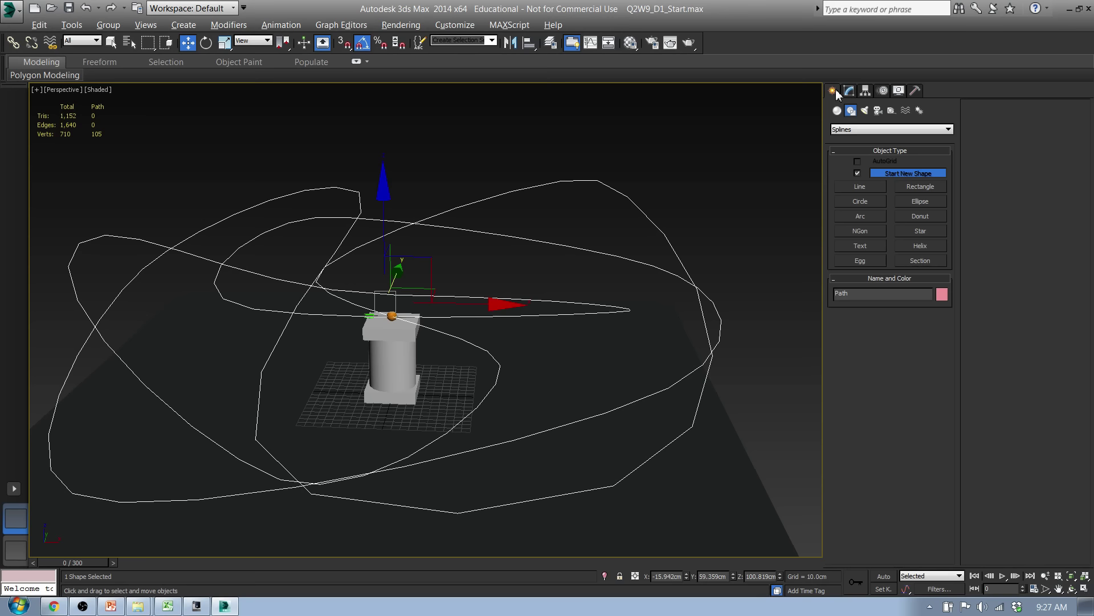
left_click(442, 172)
Select the arrow that runs through the sphere on top of the pedestal
mouse_move(389, 316)
middle_mouse_down("alt")
mouse_move(408, 320)
mouse_move(474, 260)
mouse_move(376, 319)
middle_mouse_up("alt")
scroll(356, 338, "up", 3)
scroll(255, 399, "up", 5)
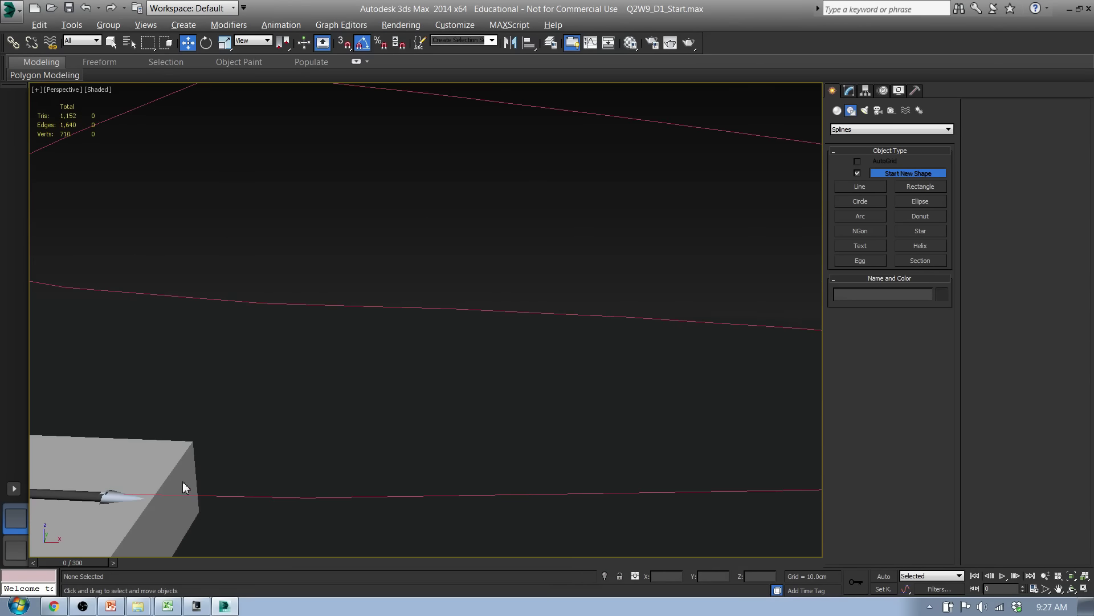
scroll(183, 487, "down", 5)
middle_click_drag(293, 432, 318, 378, "alt")
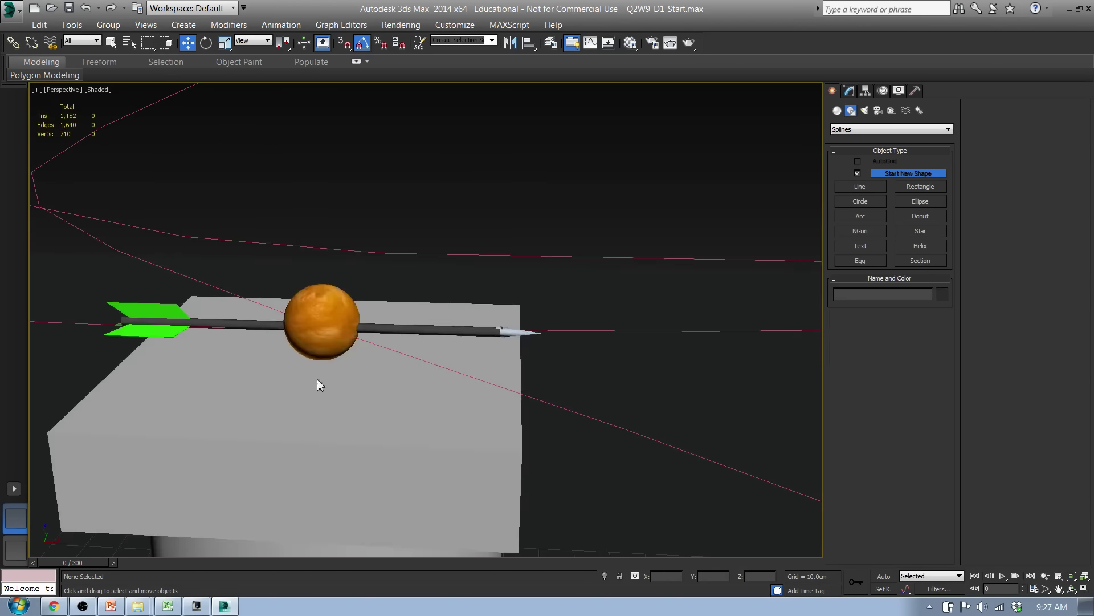
left_click(410, 332)
Replace the arrow's position controller with a Path Constraint
left_click(865, 91)
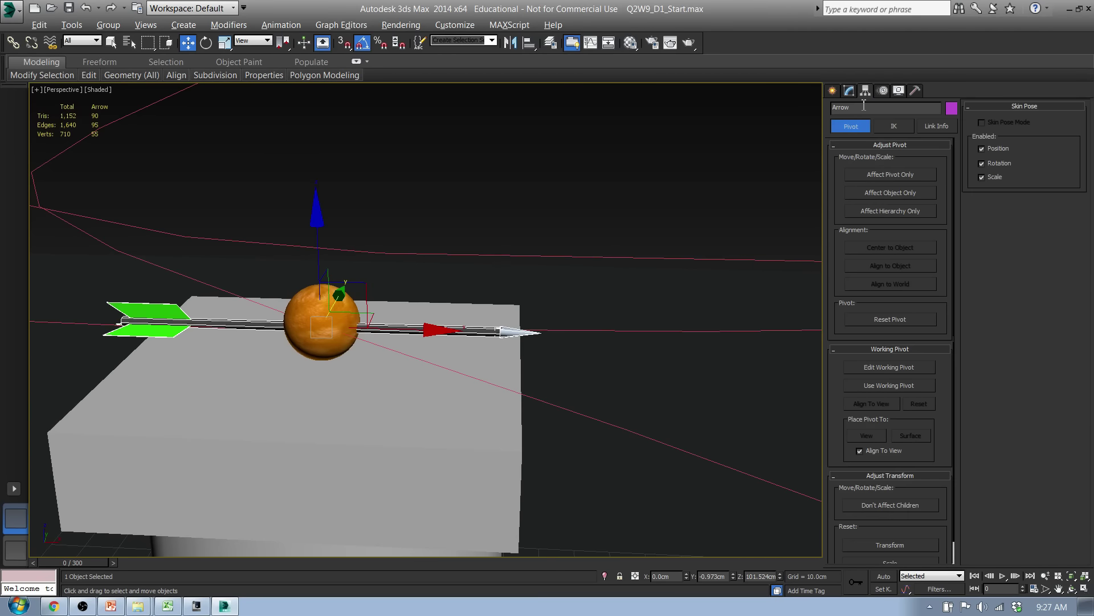
left_click(887, 94)
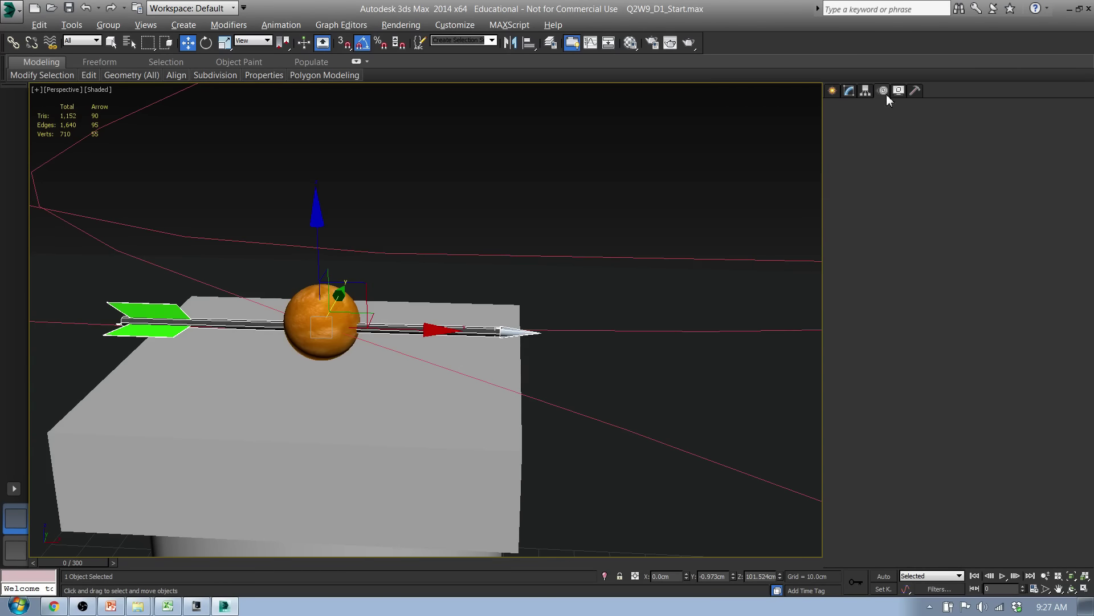
left_click(854, 95)
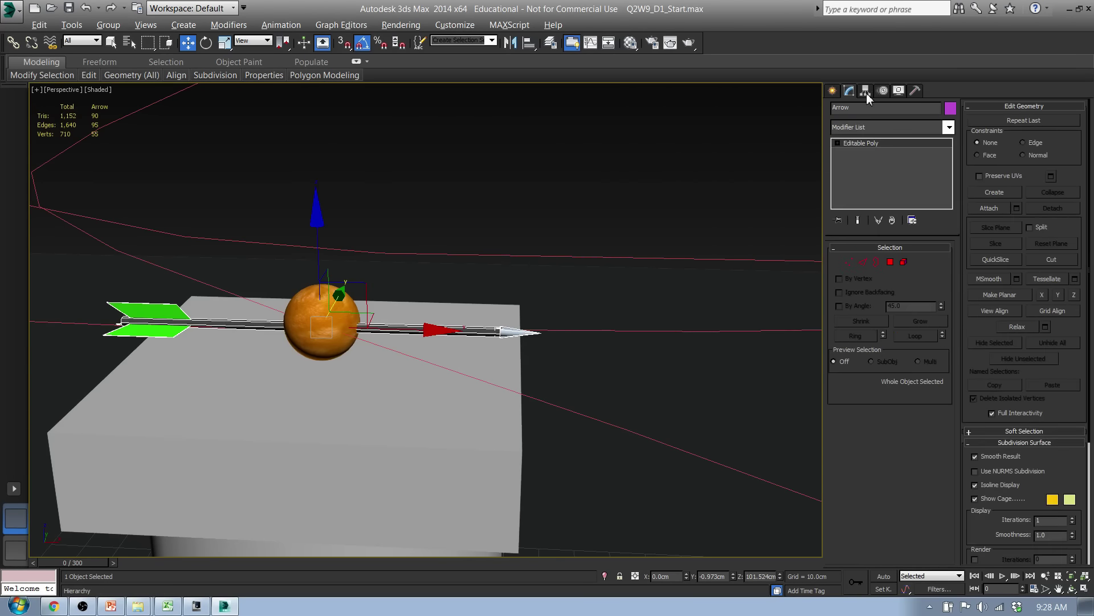
left_click(885, 94)
left_click(899, 92)
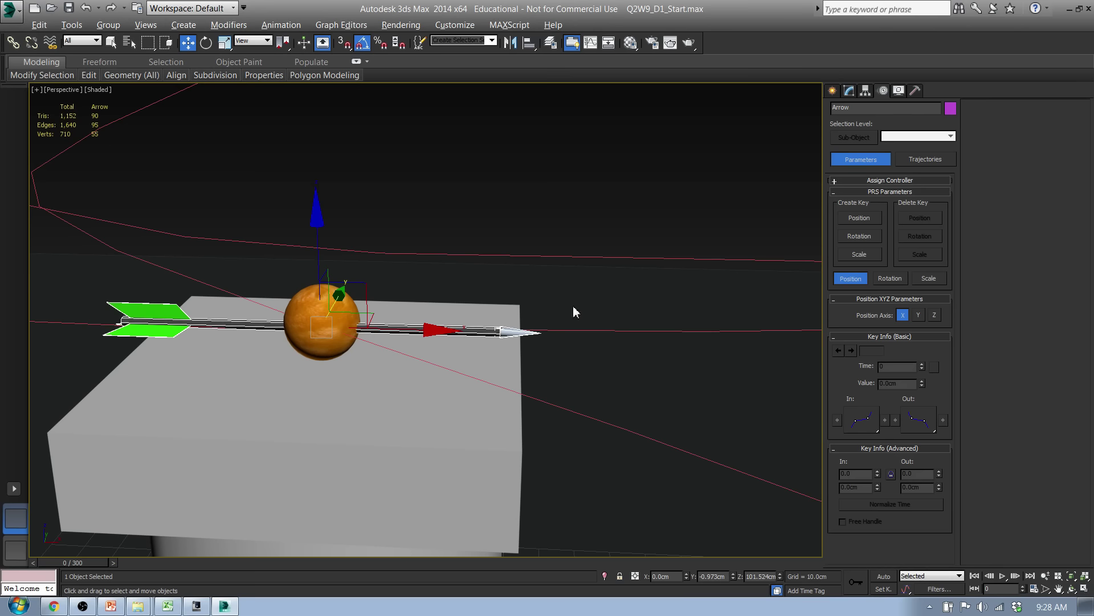
left_click(908, 181)
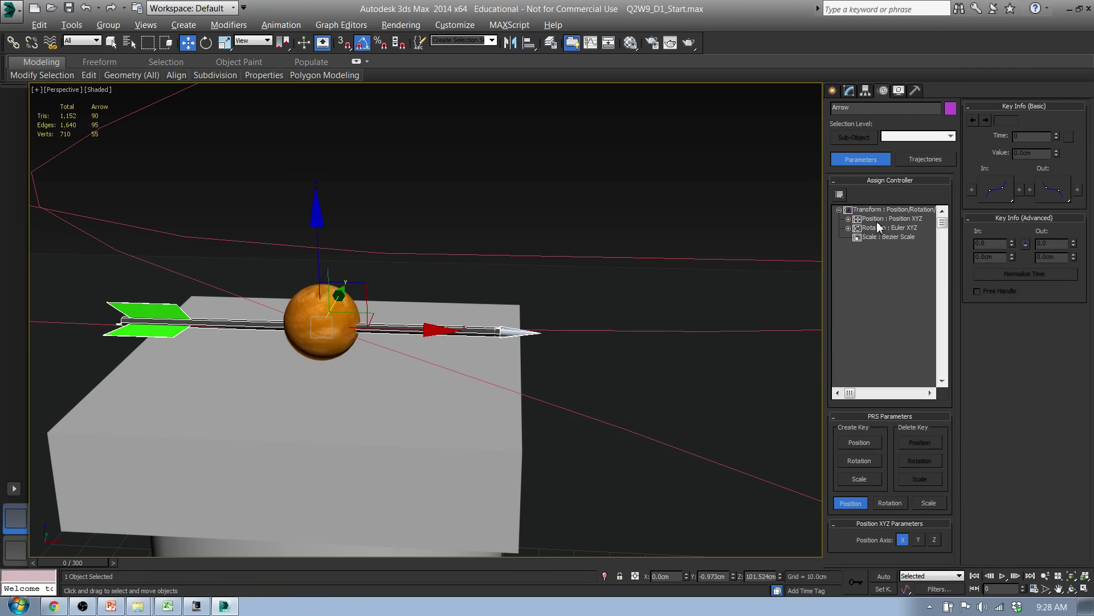
left_click(878, 222)
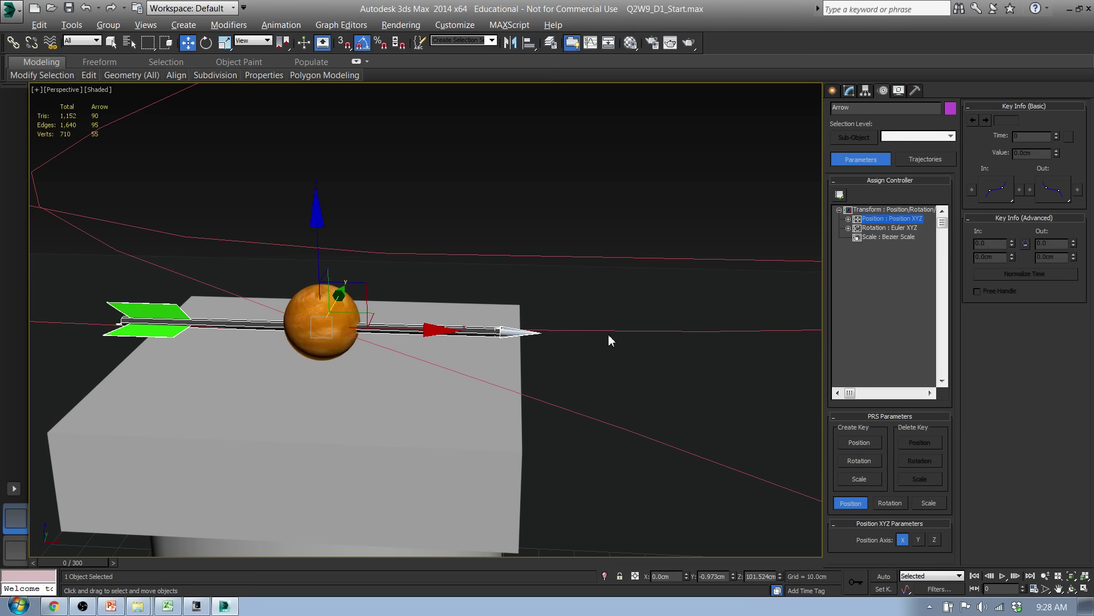
left_click(841, 194)
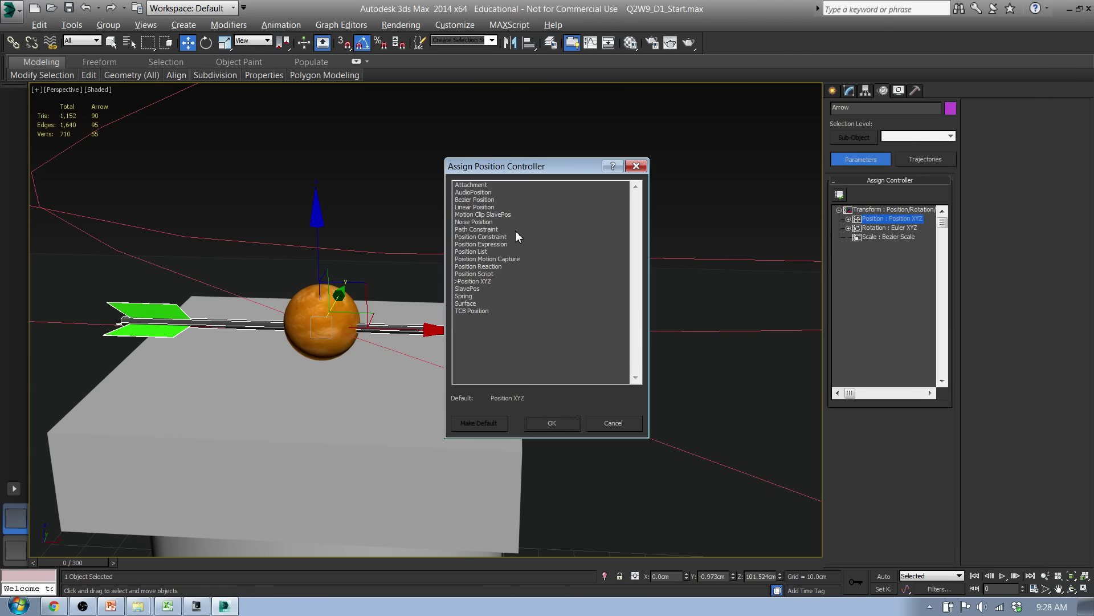
left_click(491, 231)
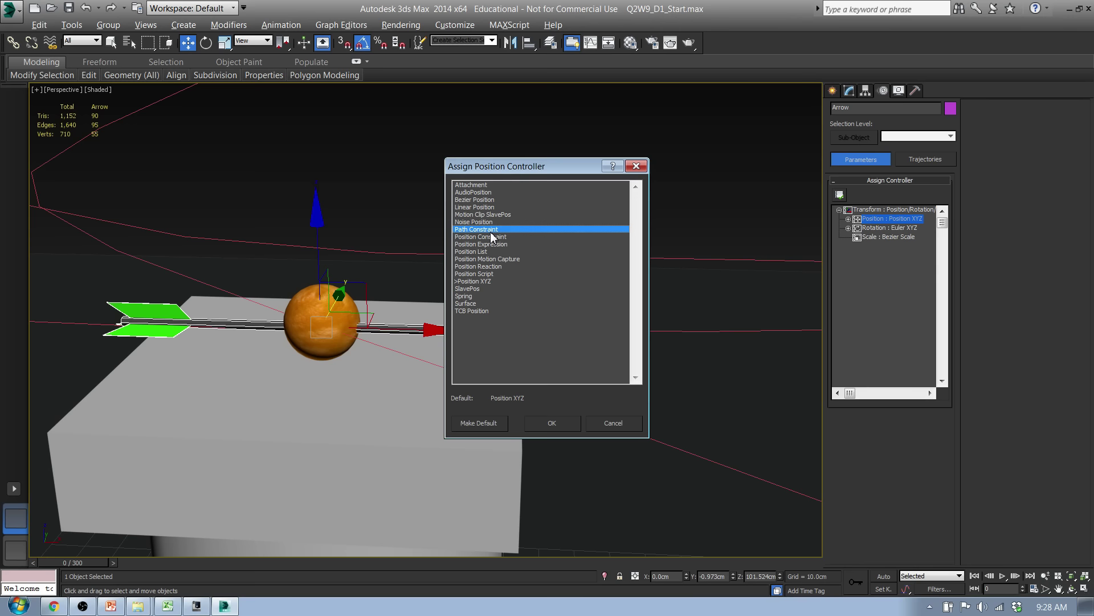
left_click(548, 425)
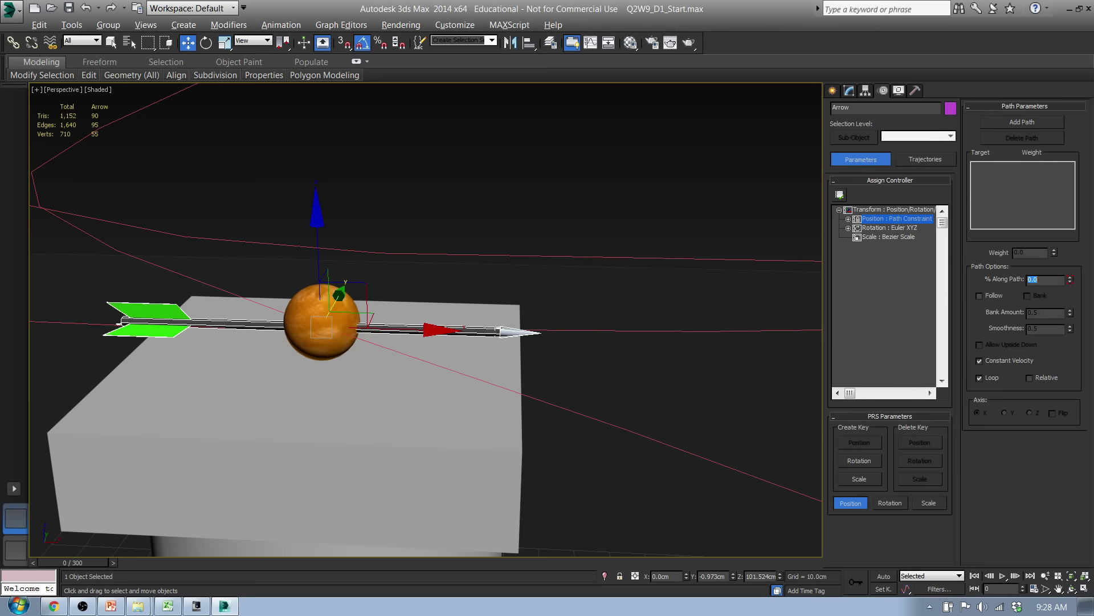
Add the Path spline as the arrow's constraint target and scrub the animation through to frame 300
left_click(1046, 123)
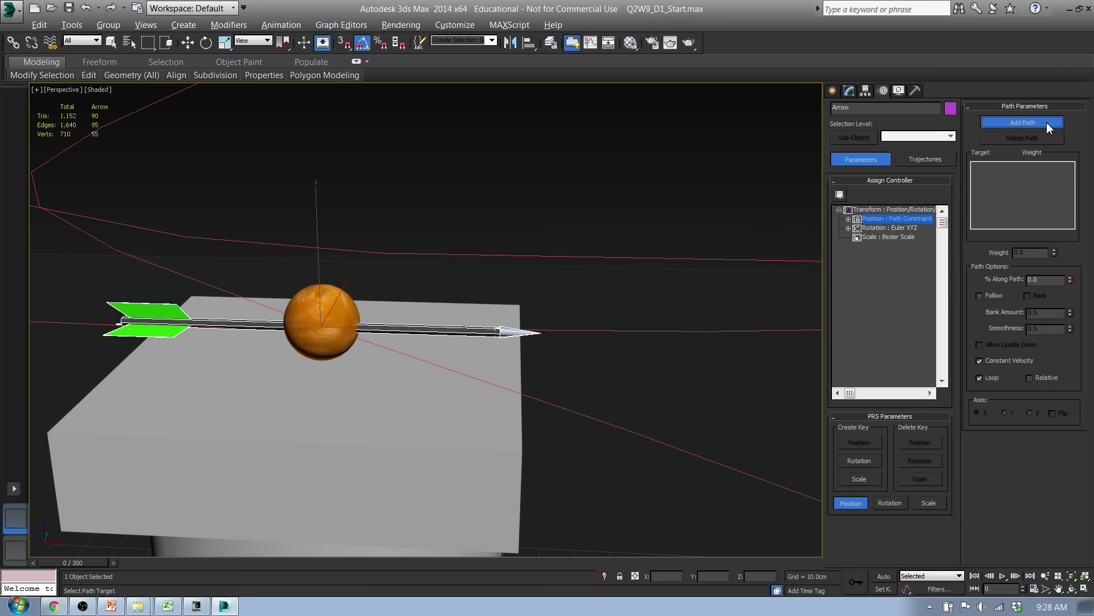
left_click(634, 332)
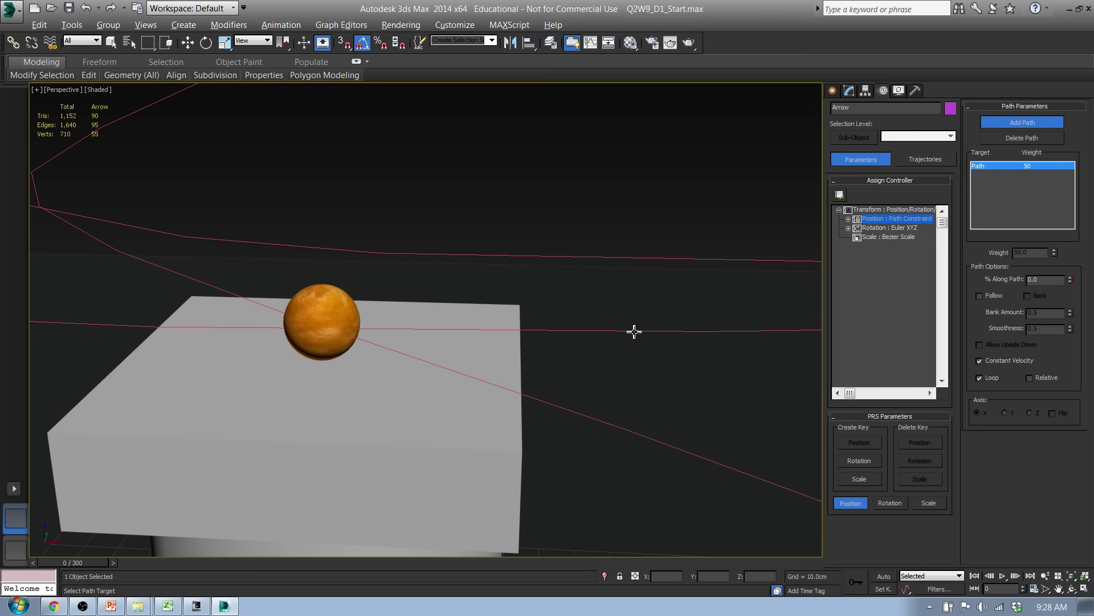
scroll(621, 348, "down", 10)
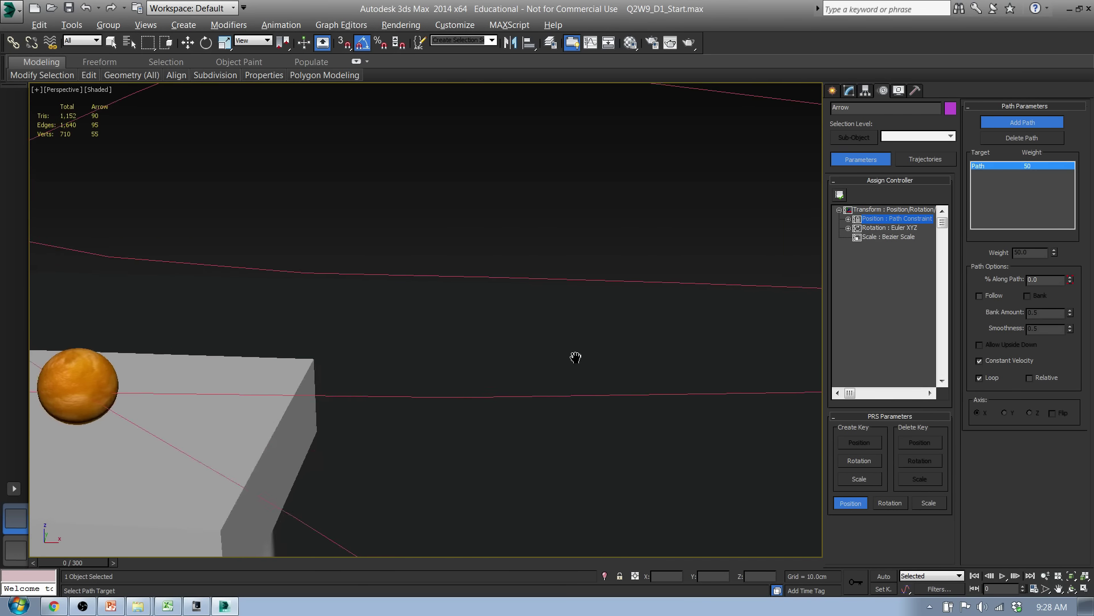
middle_click_drag(665, 309, 238, 537, "alt")
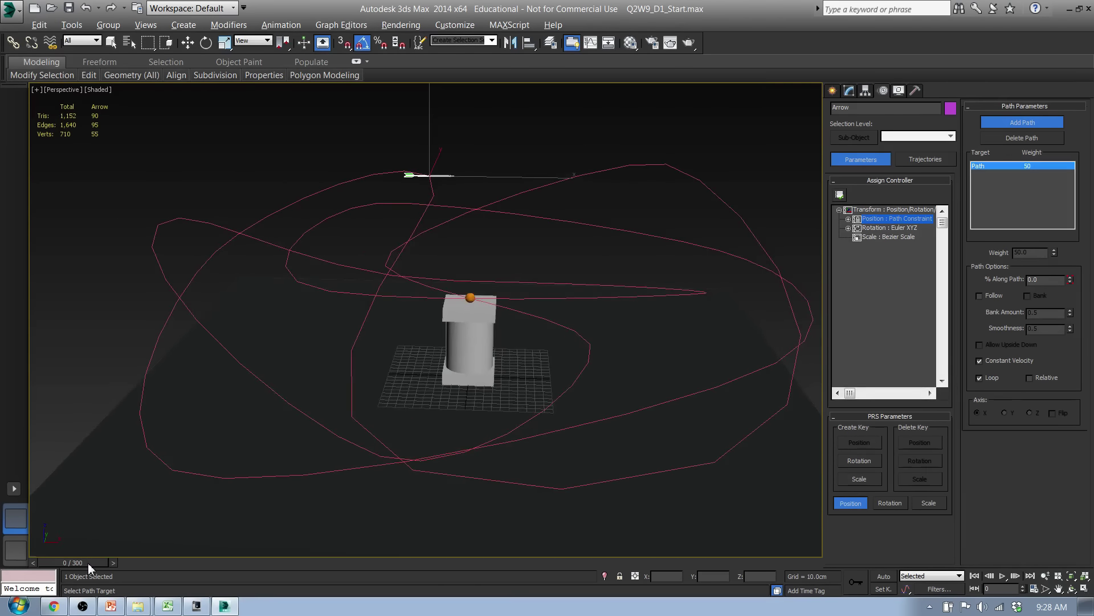
left_click_drag(88, 563, 838, 550)
left_click(1022, 122)
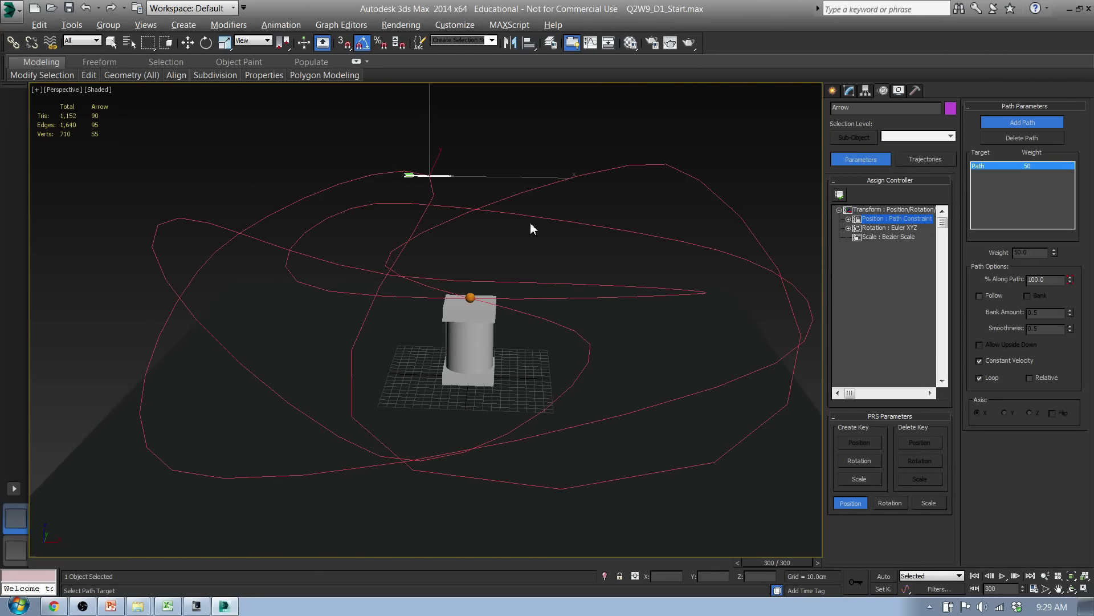
Show the track bar in the interface and scrub the animation back to frame 133
left_click(454, 25)
mouse_move(559, 117)
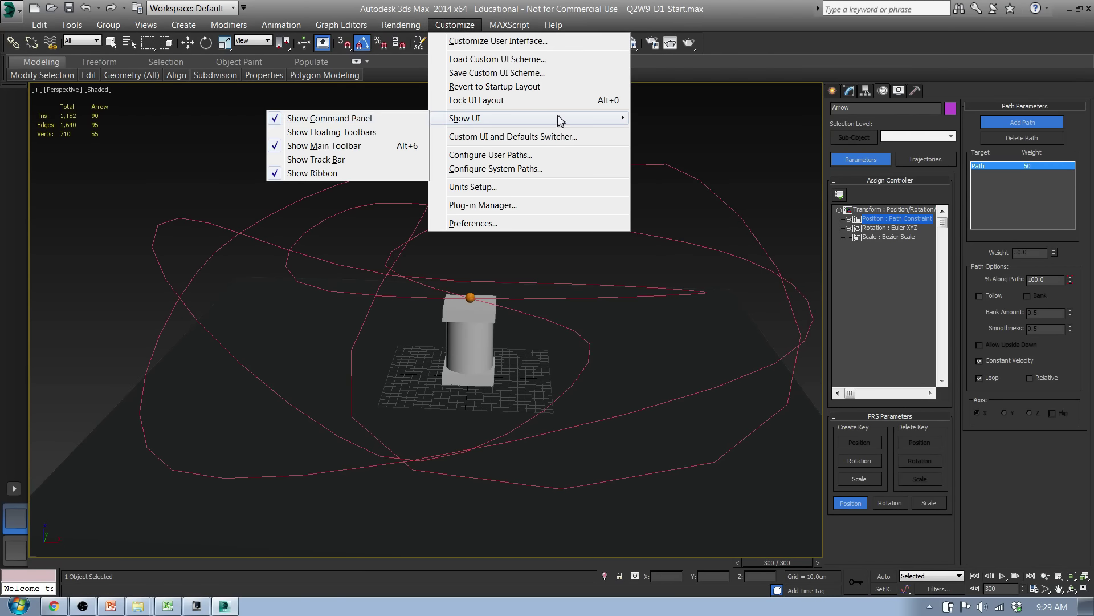
left_click(305, 159)
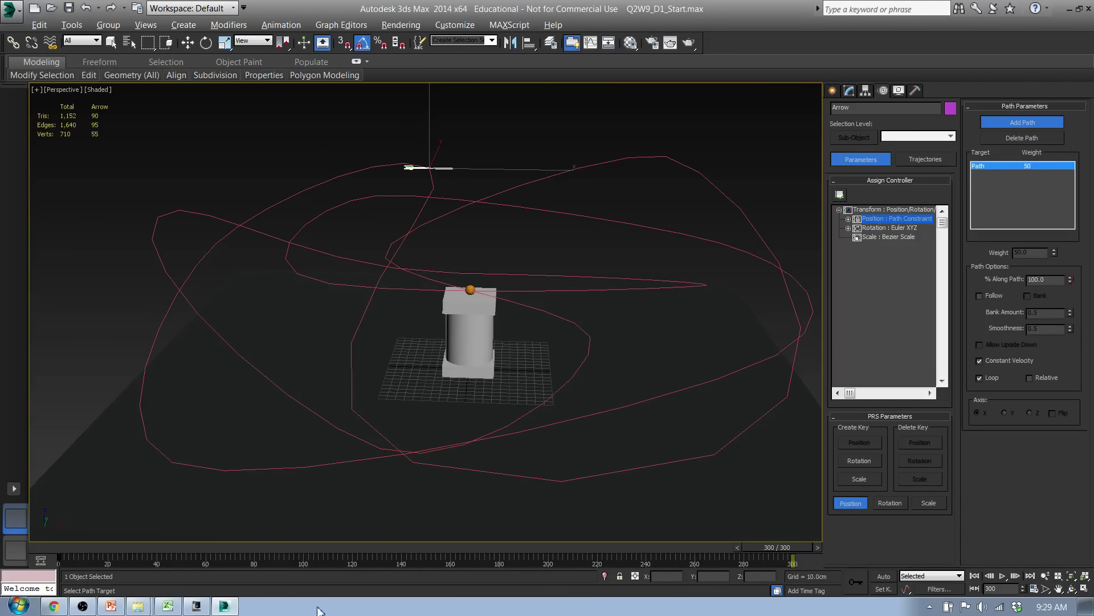
left_click_drag(779, 548, 385, 487)
left_click(1022, 122)
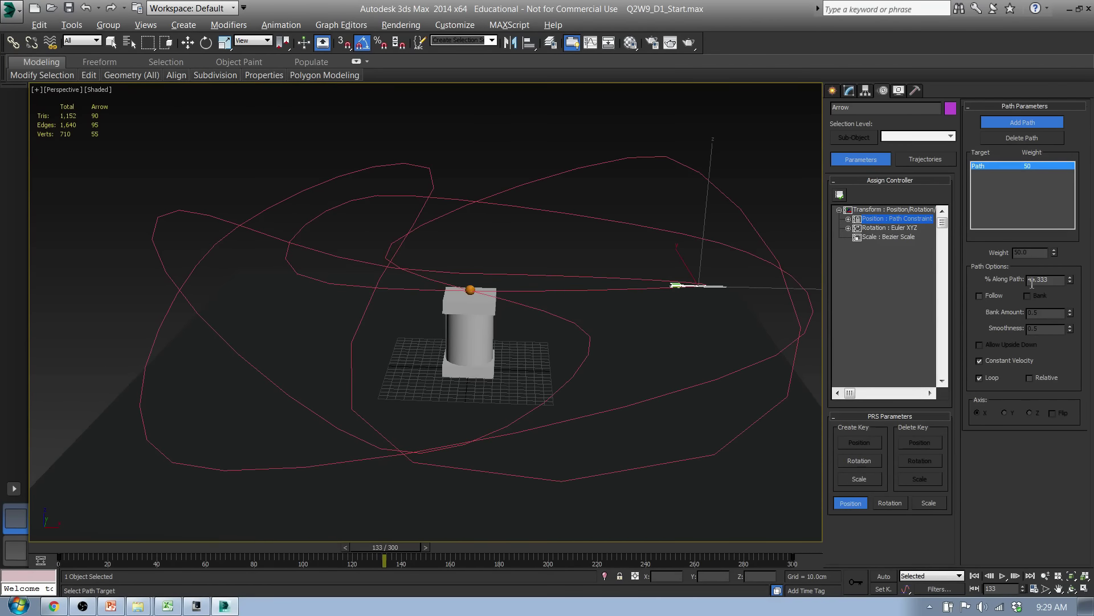
Turn on Follow and Bank for the arrow's path constraint and scrub along the path to frame 127
left_click(979, 296)
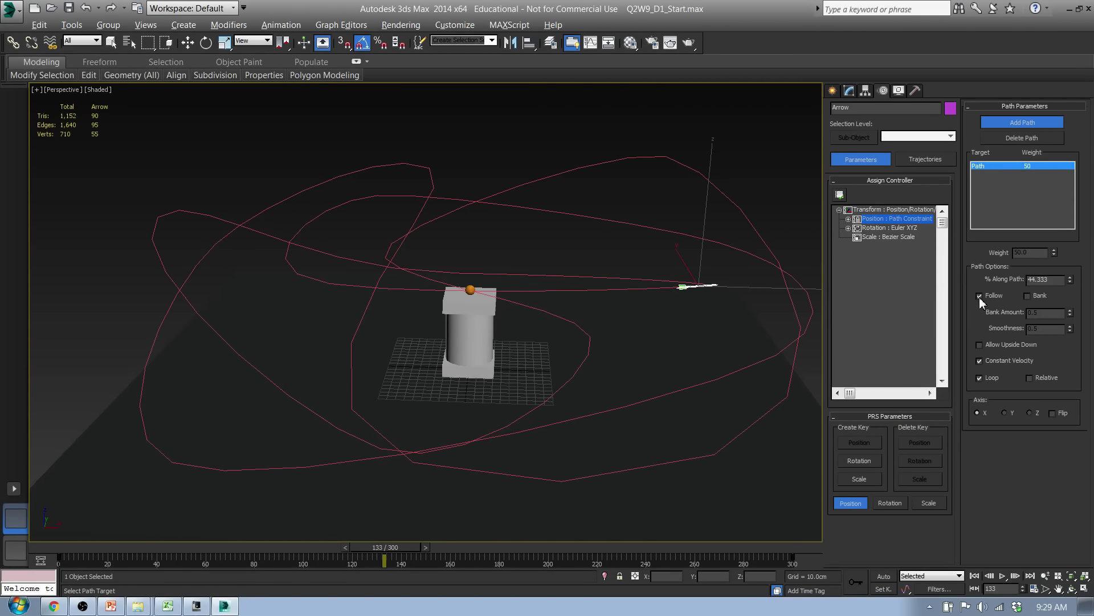
left_click_drag(400, 551, 134, 476)
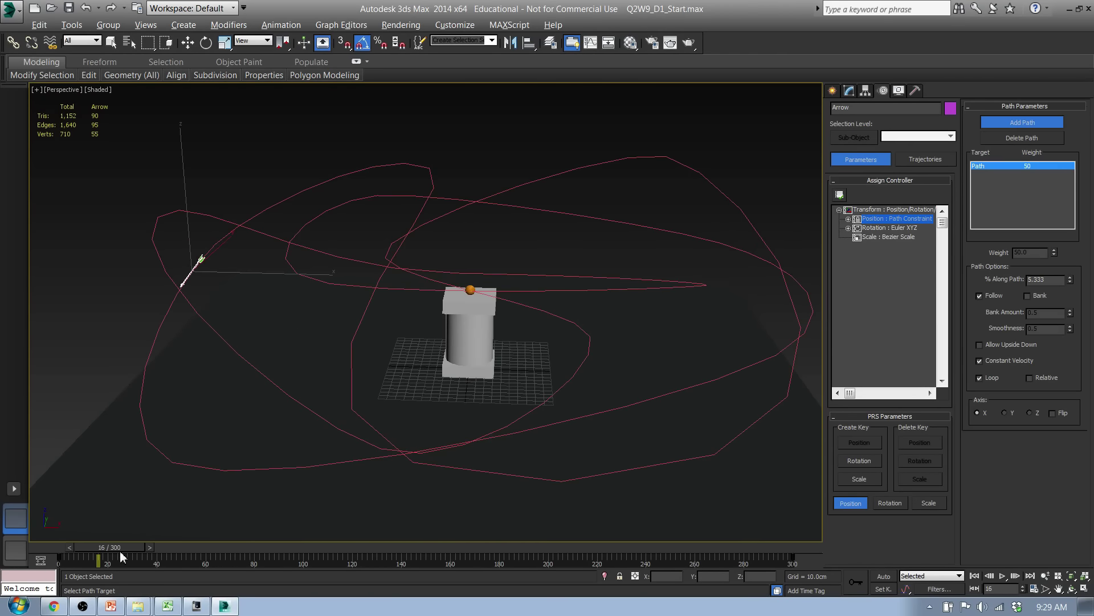
left_click_drag(120, 548, 382, 542)
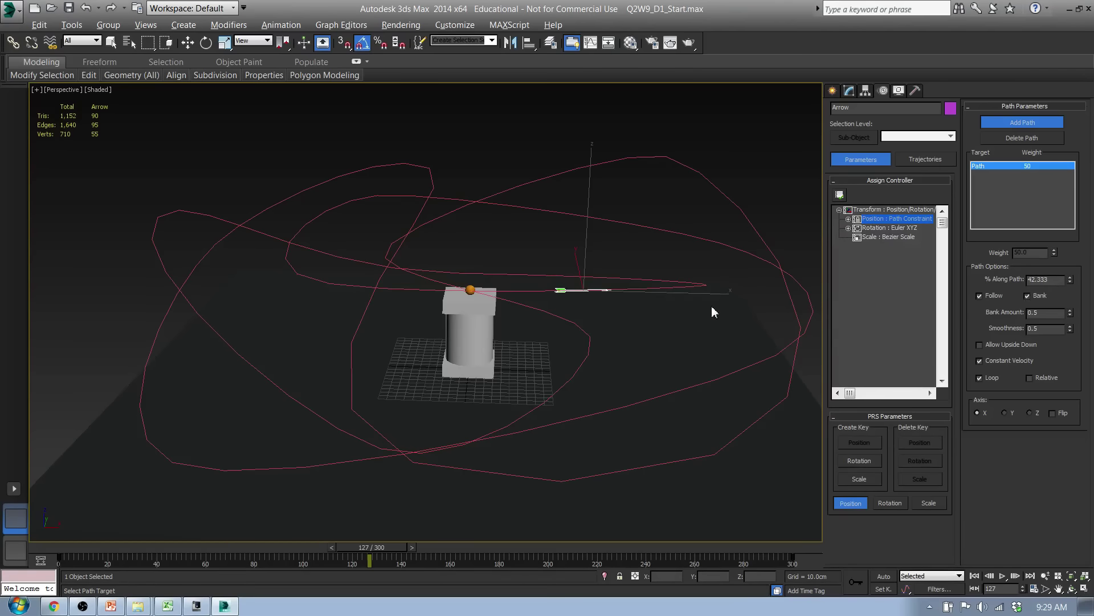
Compare the arrow's alignment to the path with Bank off and on at frame 127, up close and in the top view
scroll(591, 323, "up", 10)
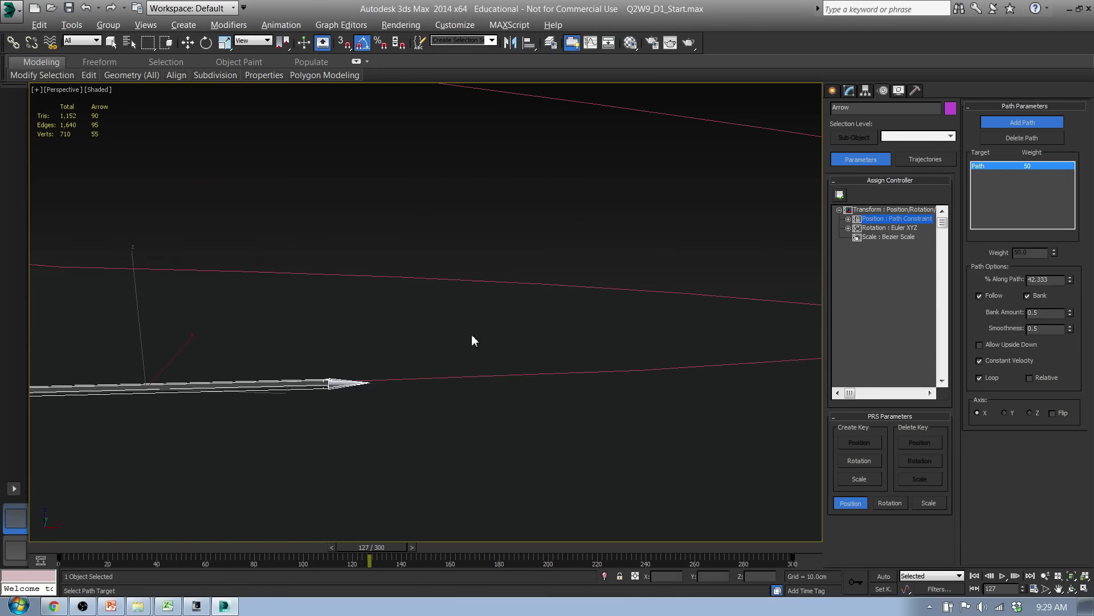
left_click(1027, 296)
scroll(518, 391, "down", 2)
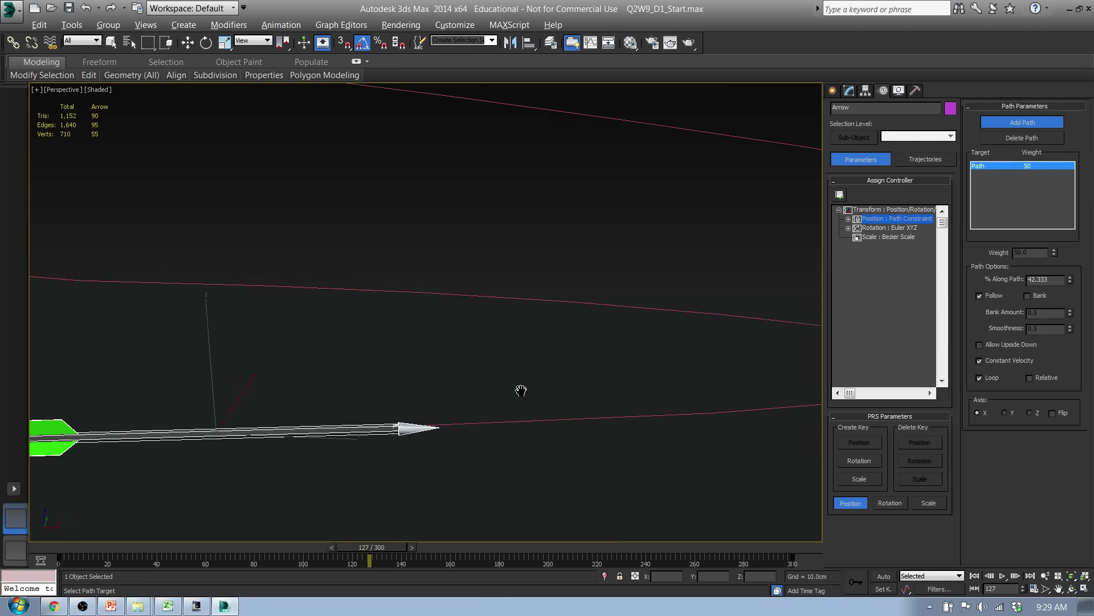
key("t")
middle_click_drag(501, 457, 310, 339)
scroll(577, 267, "up", 5)
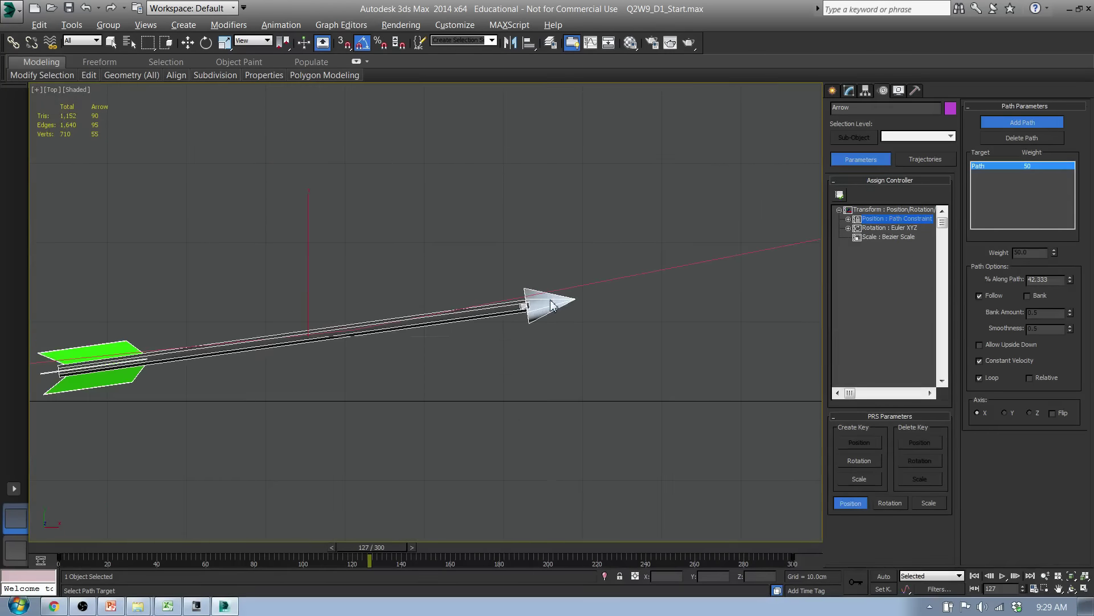
left_click(1028, 295)
left_click(1027, 296)
scroll(562, 367, "down", 5)
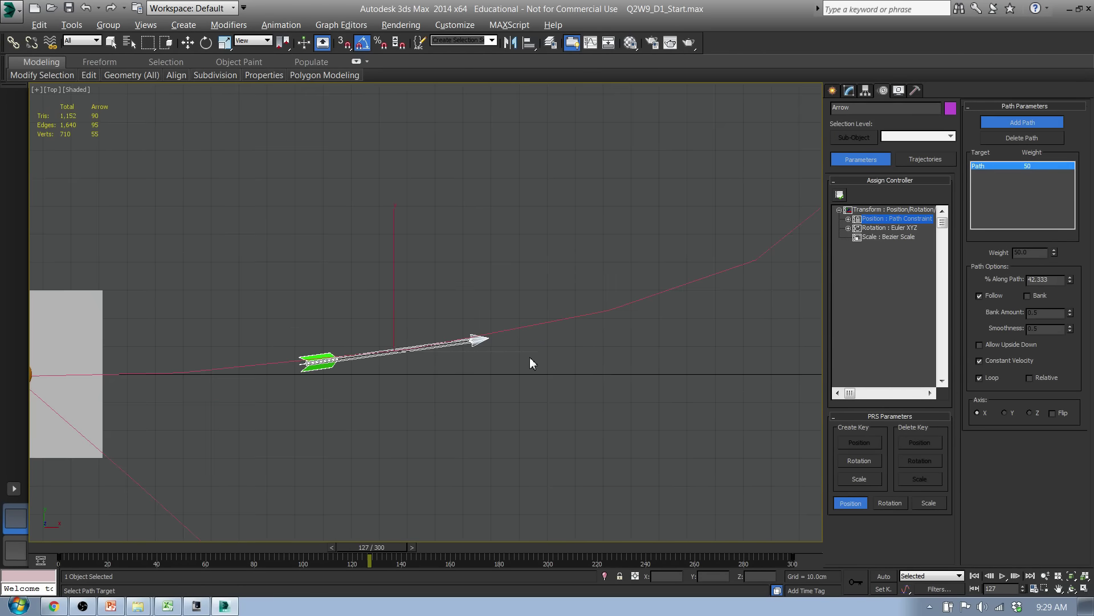
middle_click_drag(530, 361, 395, 400)
scroll(395, 400, "down", 2)
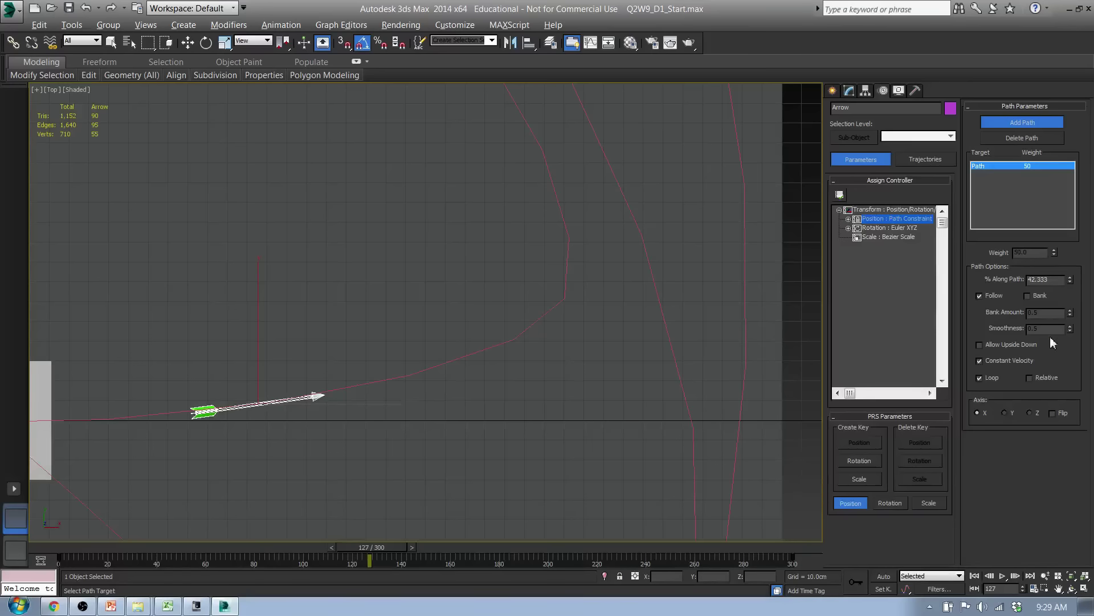
Turn Bank back on and scrub the arrow around the bend to frame 181 in the top view
left_click(1028, 295)
left_click_drag(406, 546, 430, 551)
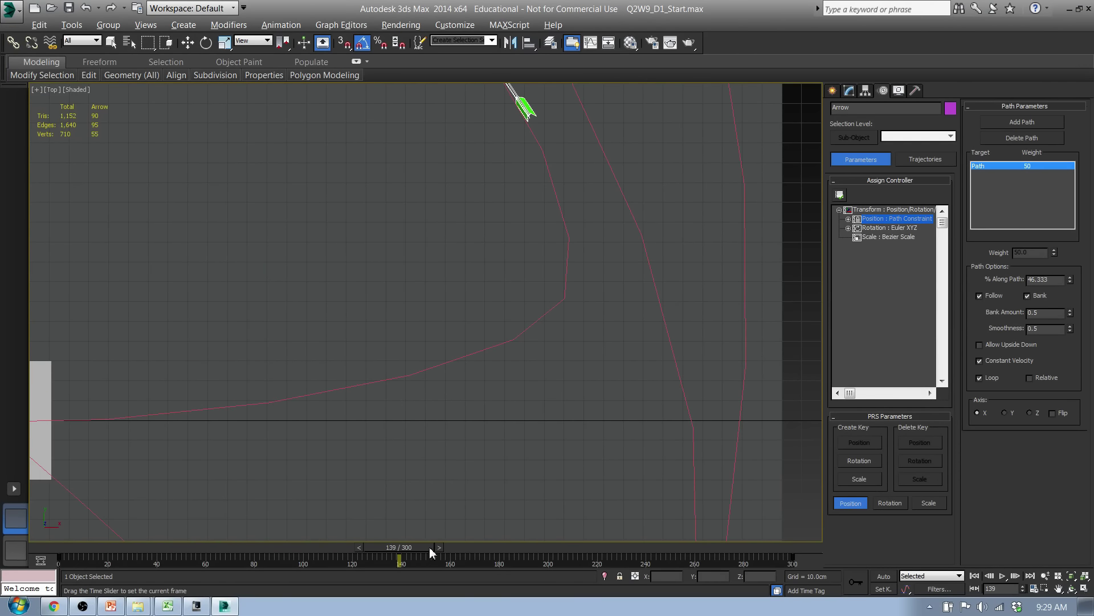
middle_click_drag(607, 299, 647, 458)
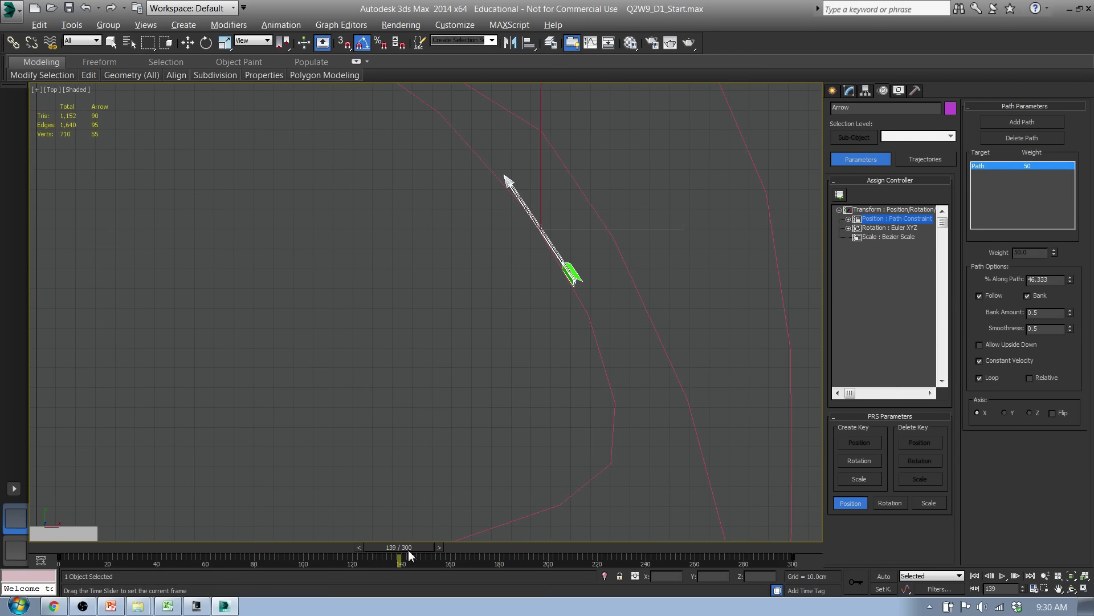
left_click_drag(437, 546, 507, 522)
scroll(496, 463, "down", 2)
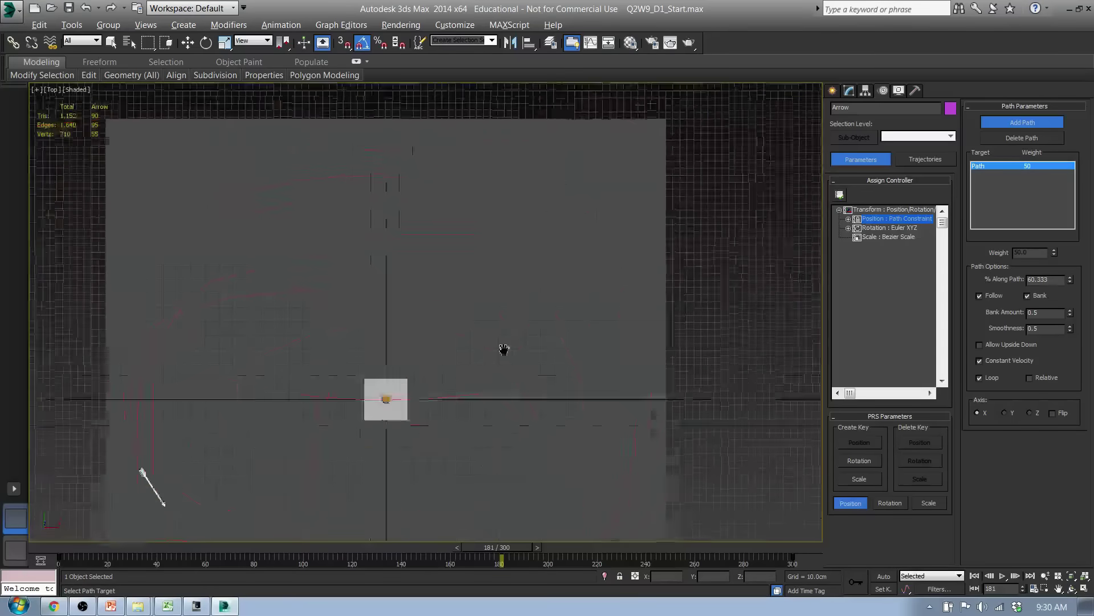
middle_click_drag(503, 349, 559, 264)
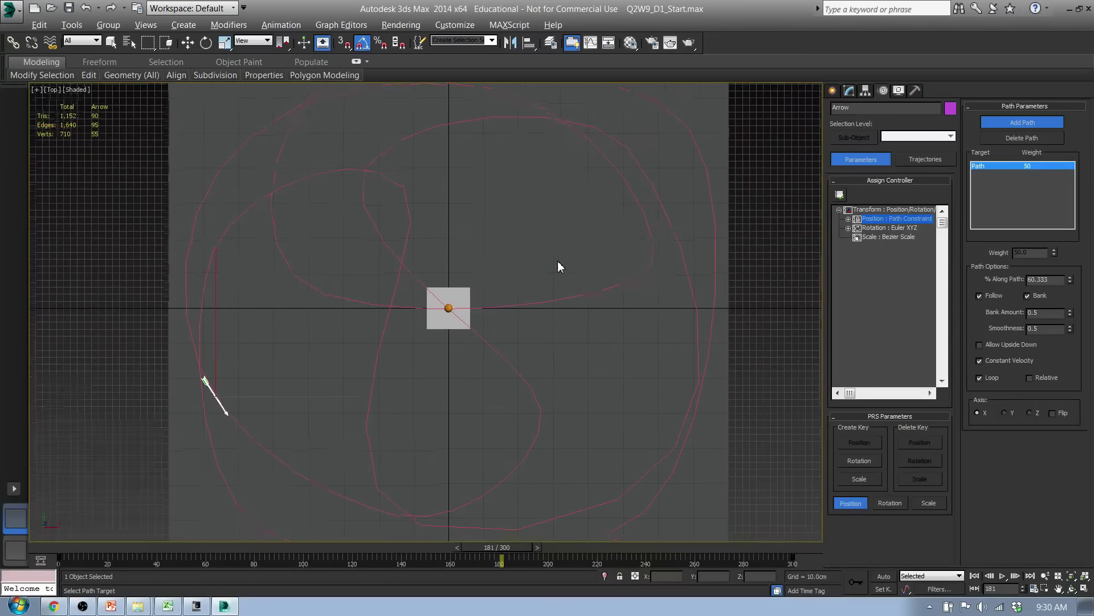
Play the arrow's animation in the front view and turn off Constant Velocity for its path constraint
key("f")
middle_click_drag(441, 289, 456, 384)
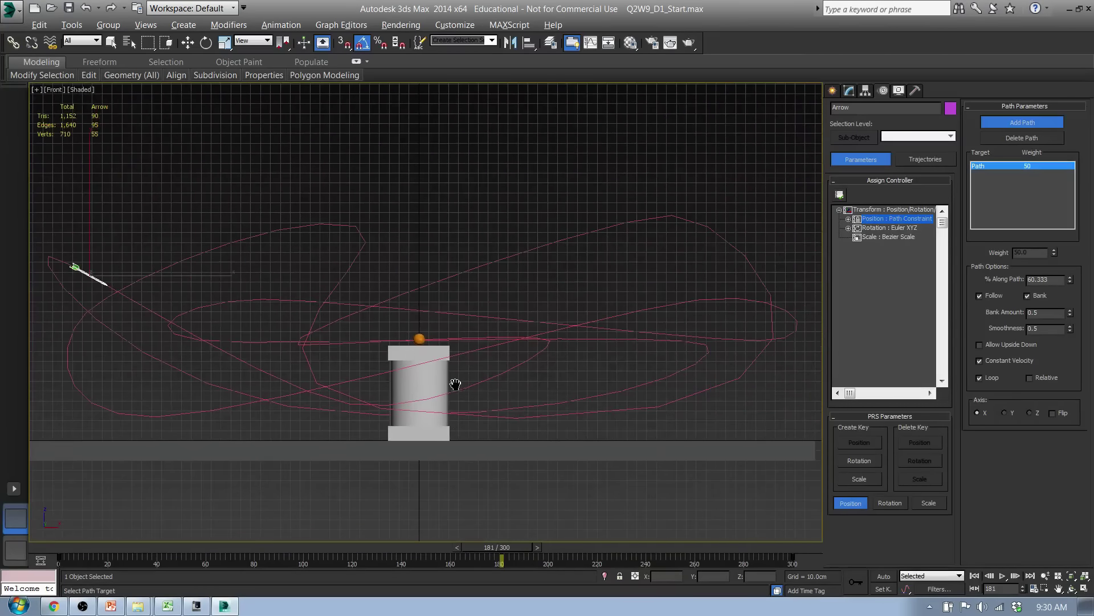
left_click(1003, 576)
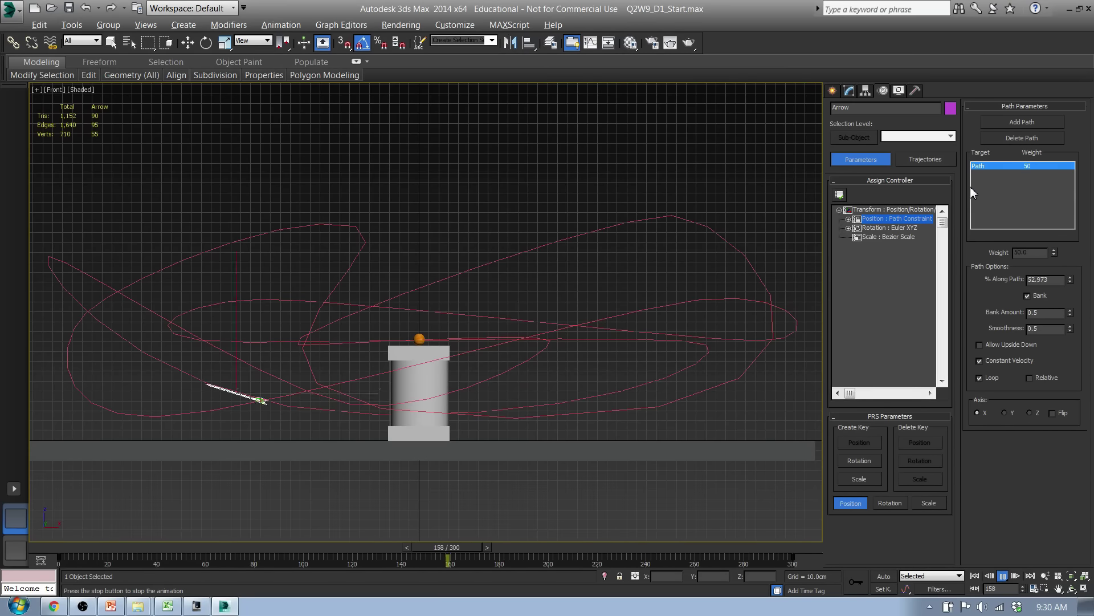
left_click(1031, 168)
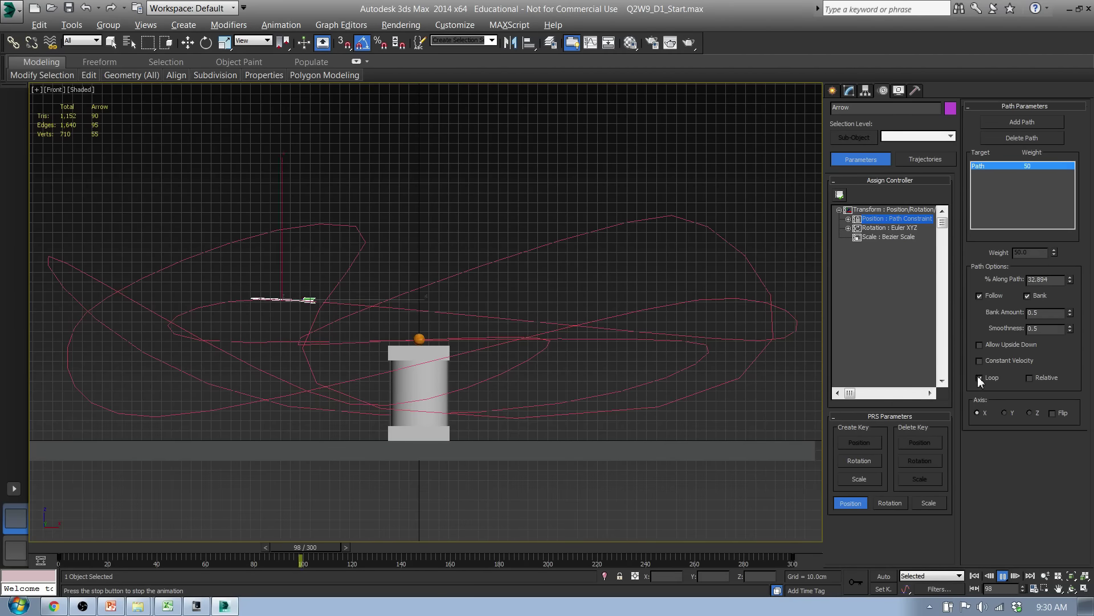
Test the Relative option on and off during playback, and set the path constraint's axis to Y
left_click(1028, 378)
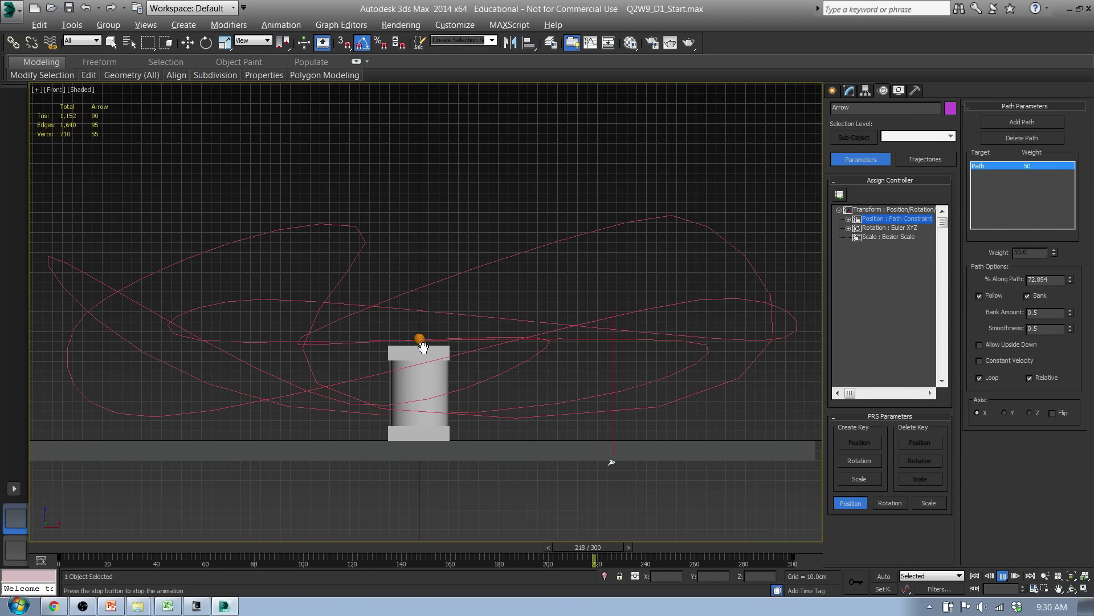
left_click(1030, 377)
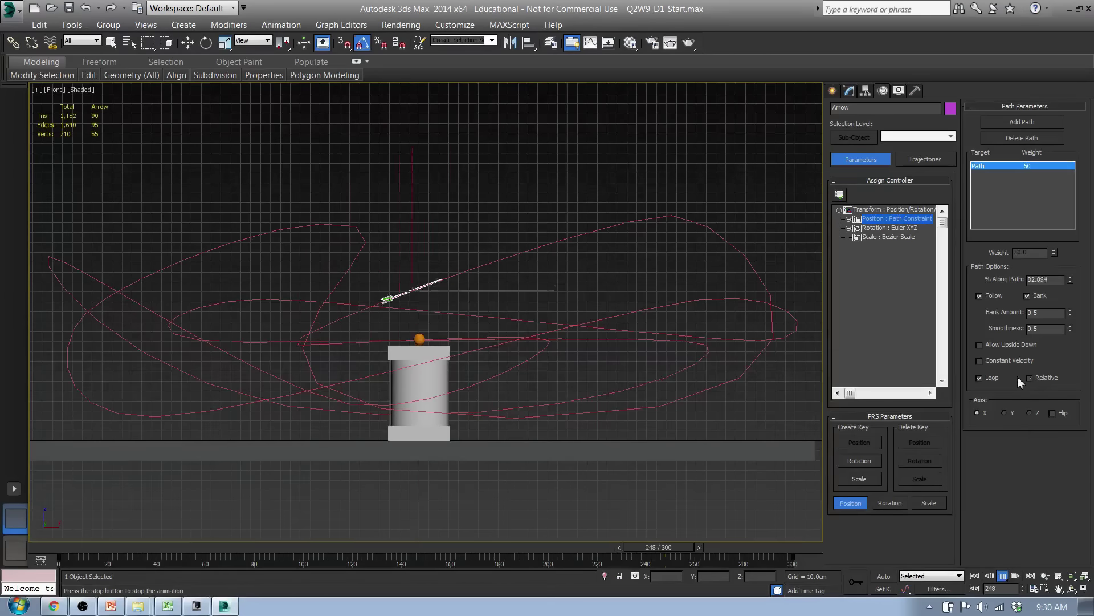
left_click(1004, 413)
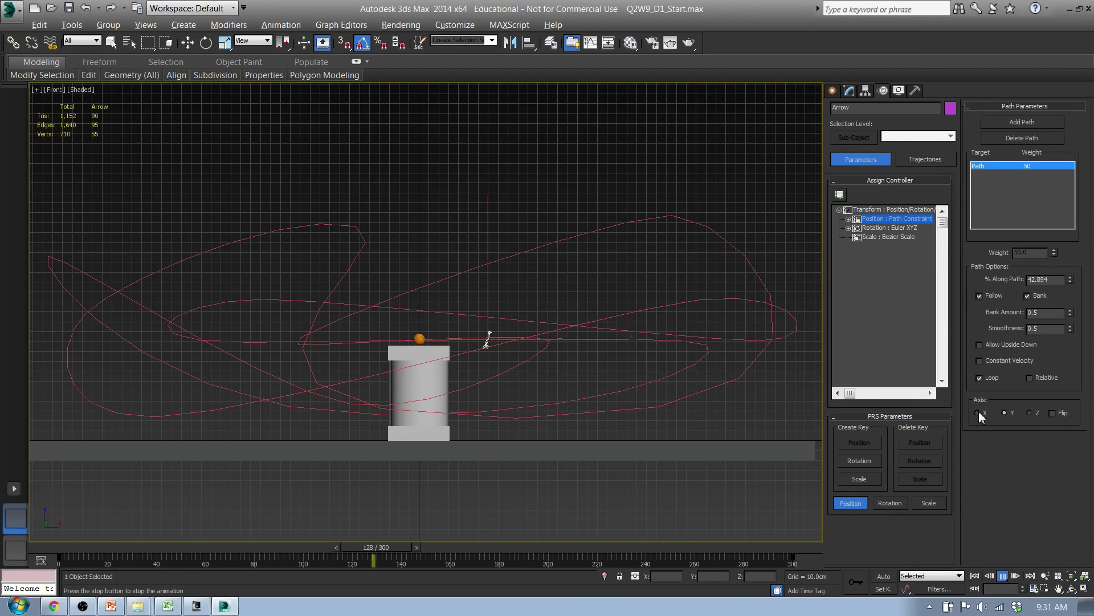
Test the path constraint's X and Z axes and the Flip option during playback, ending on axis X with Flip off
left_click(977, 413)
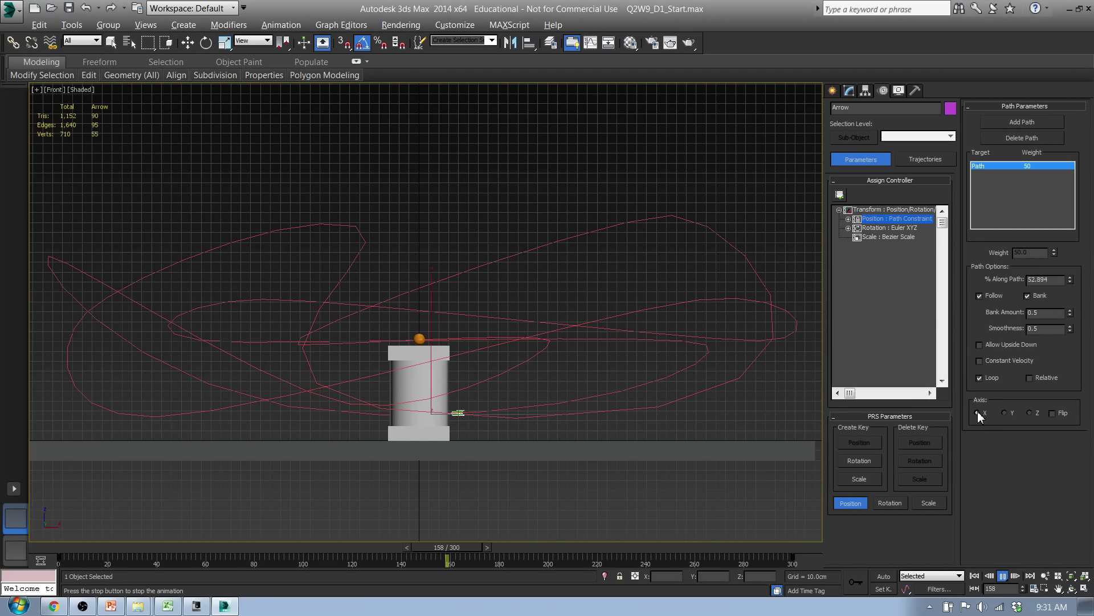
left_click(1030, 412)
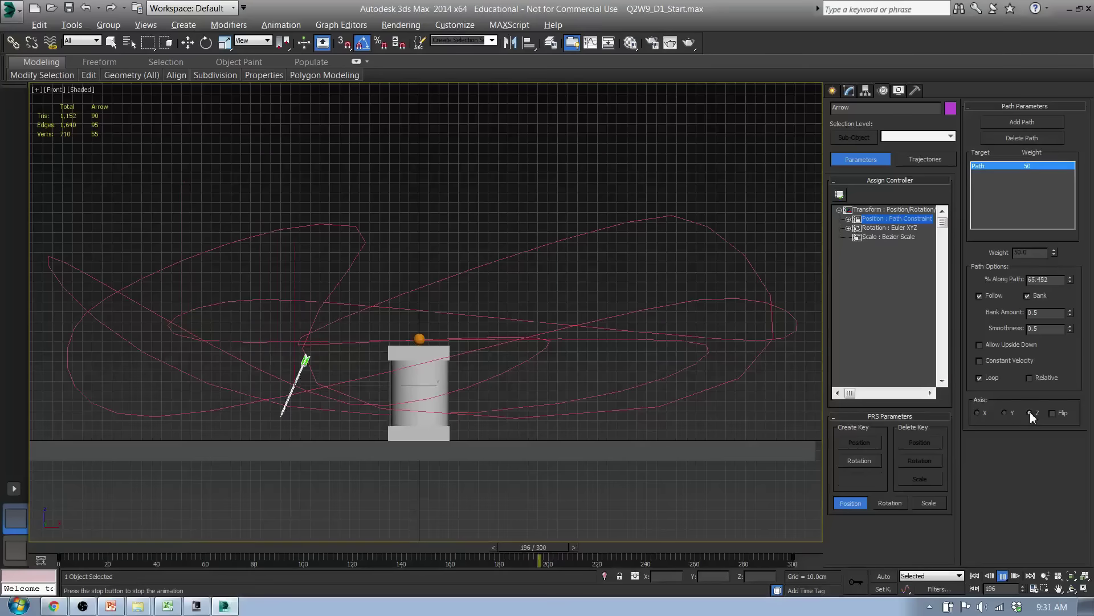
left_click(978, 412)
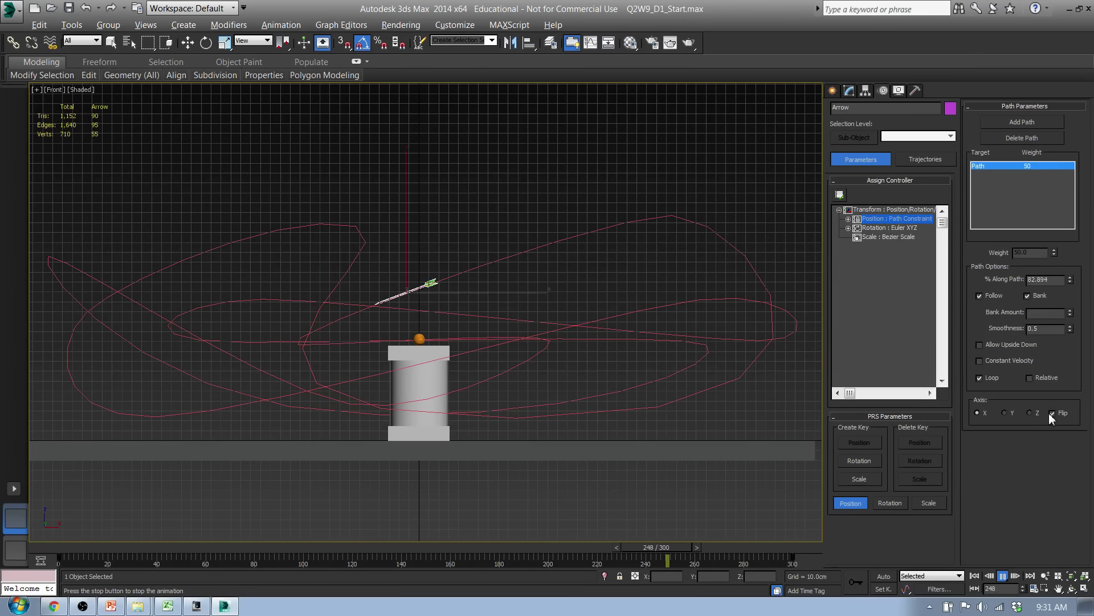
left_click(1050, 413)
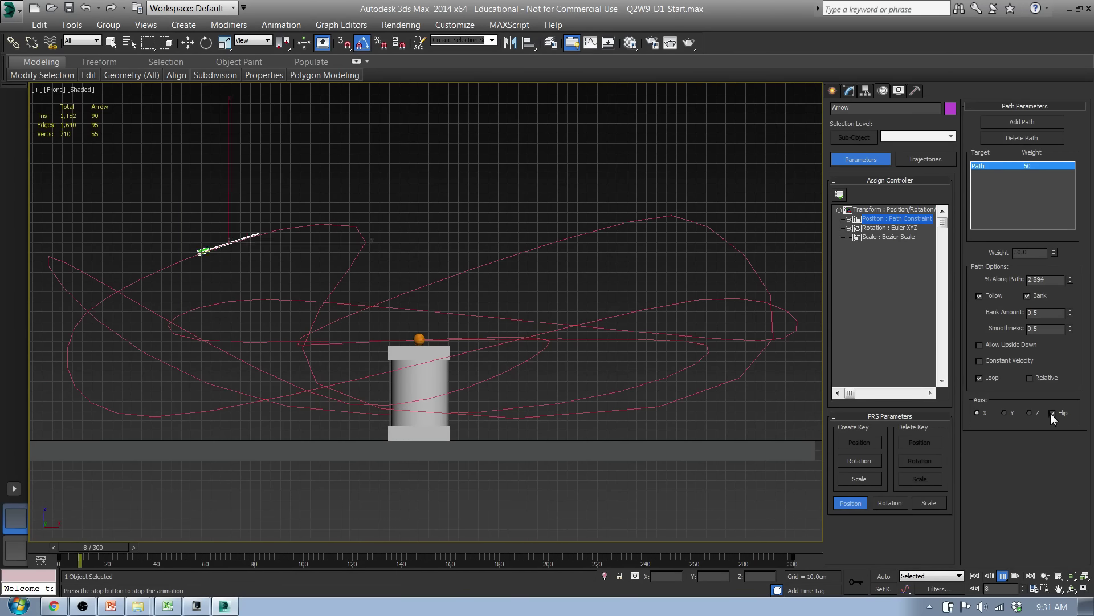
left_click(1051, 413)
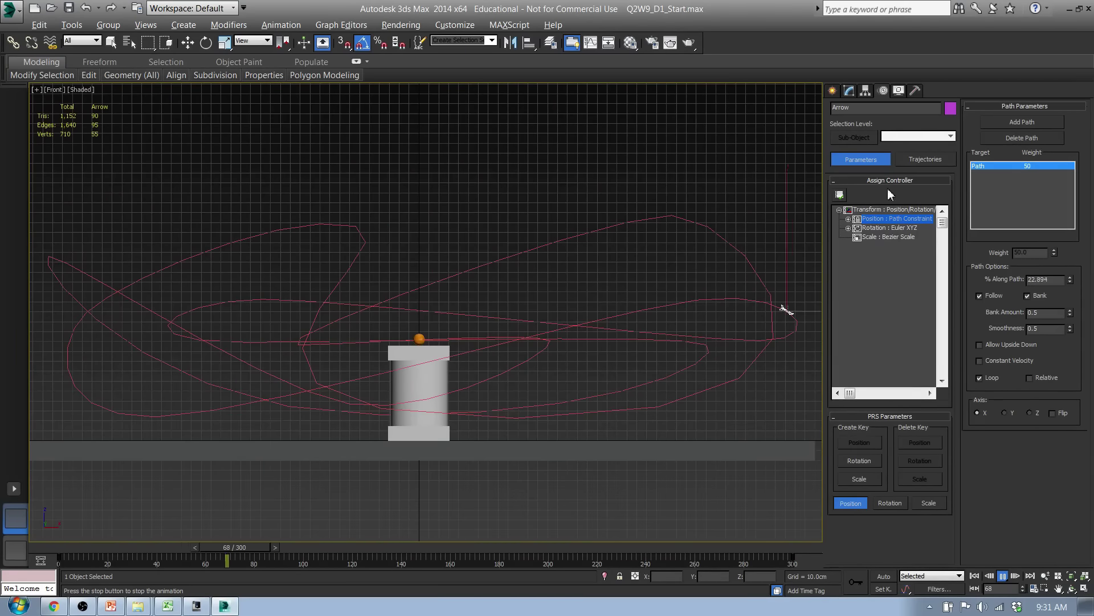
Stop the playback and scrub to frame 126, where the arrow passes through the orange, with the Move tool active
left_click(833, 90)
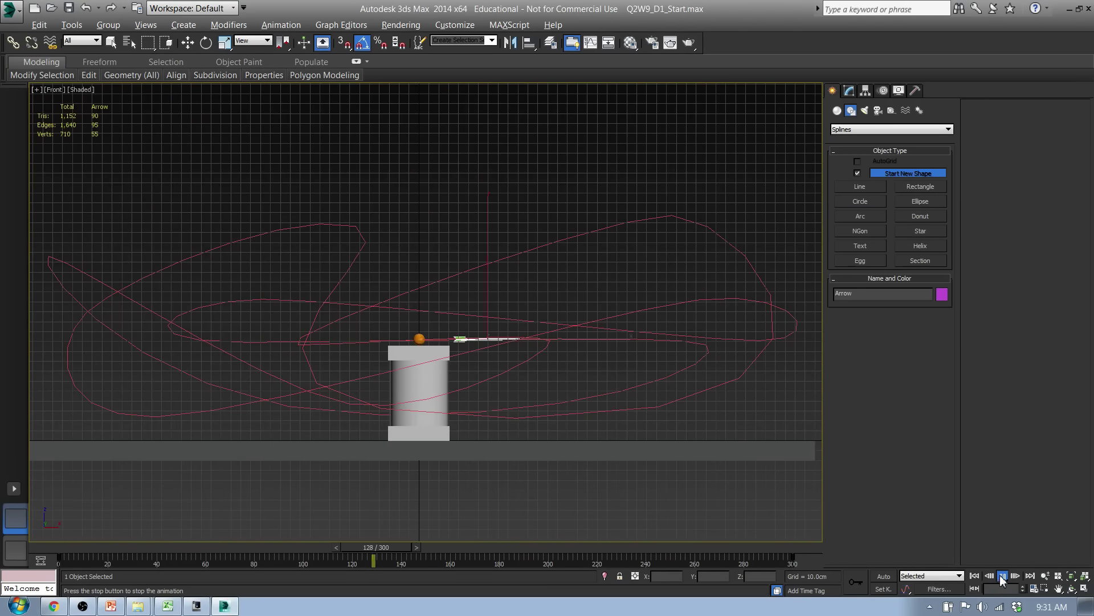
key("/")
key("w")
mouse_move(365, 546)
left_mouse_down()
mouse_move(78, 546)
mouse_move(268, 548)
mouse_move(368, 563)
left_mouse_up()
key("w")
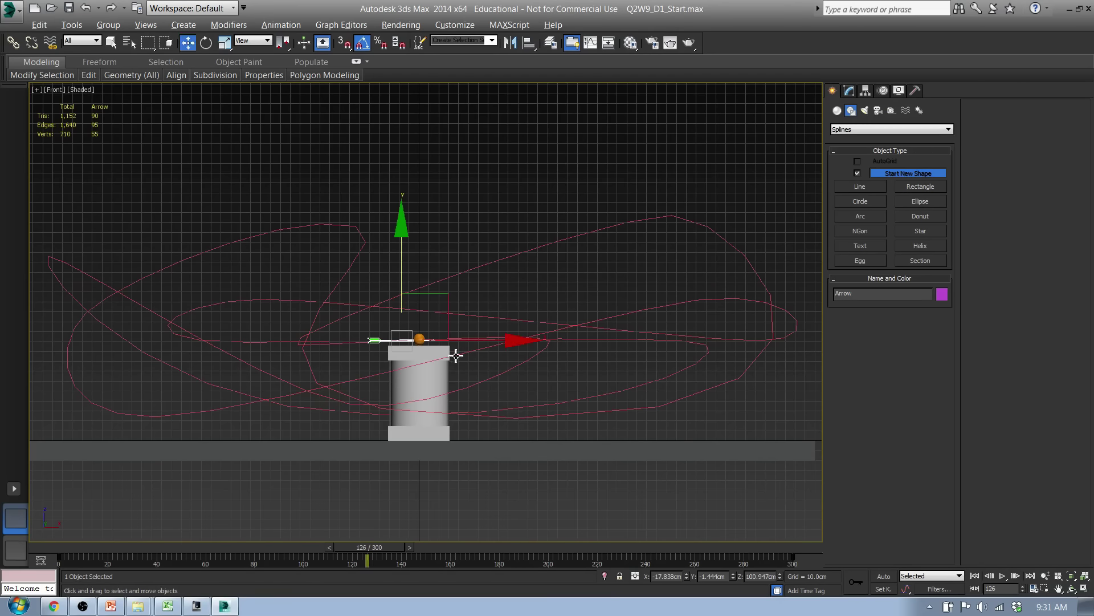
Inspect the top of the pedestal in an angled close-up while stepping the arrow between frames 126 and 127
middle_click_drag(446, 349, 399, 377, "alt")
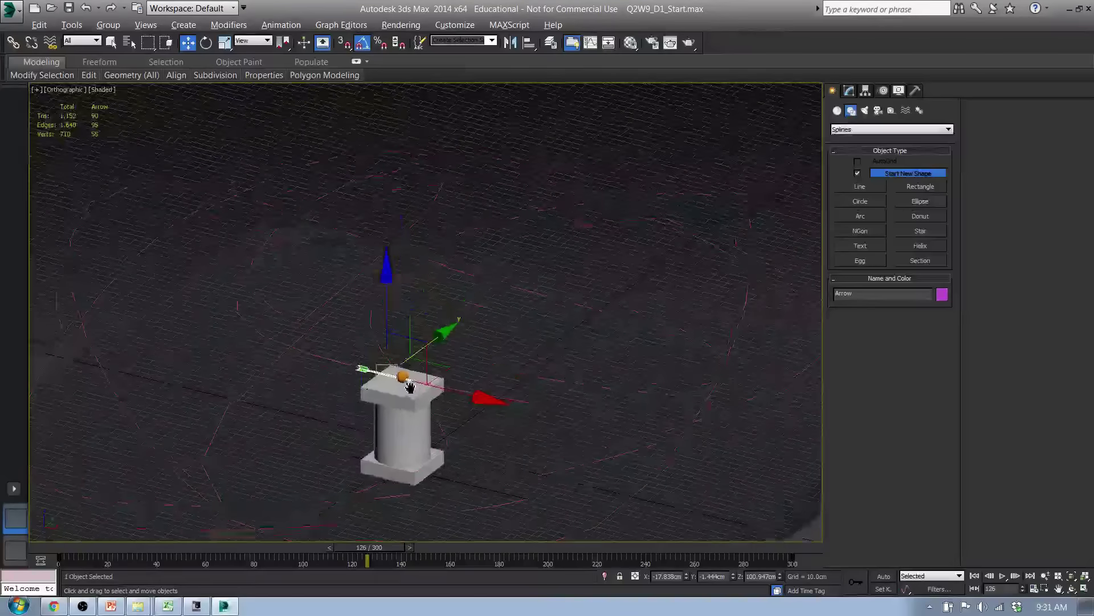
scroll(397, 380, "up", 5)
middle_click_drag(397, 501, 456, 381)
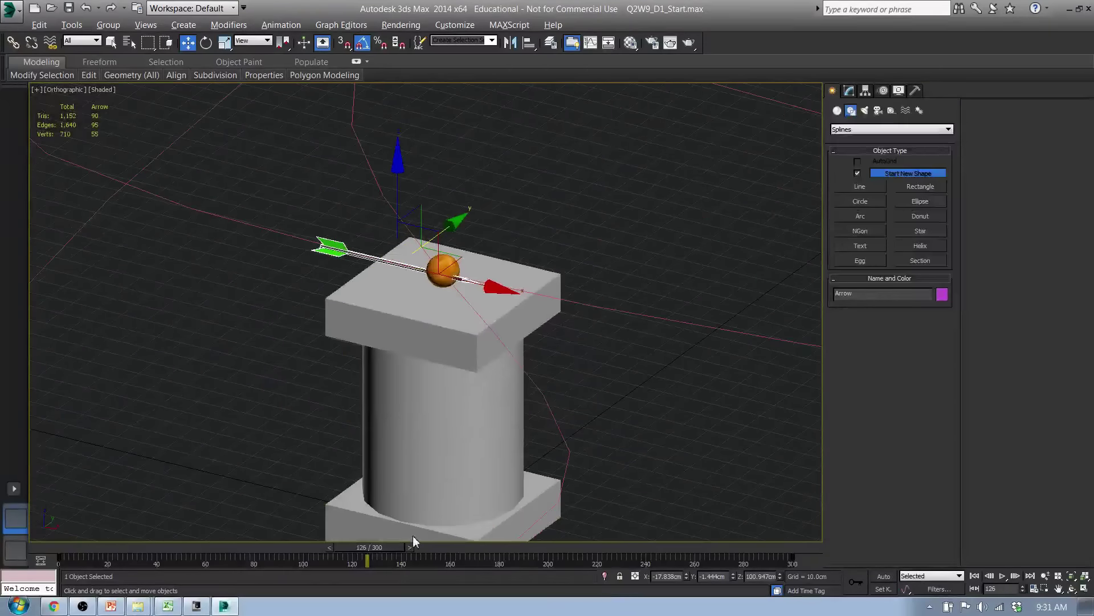
left_click_drag(408, 545, 410, 545)
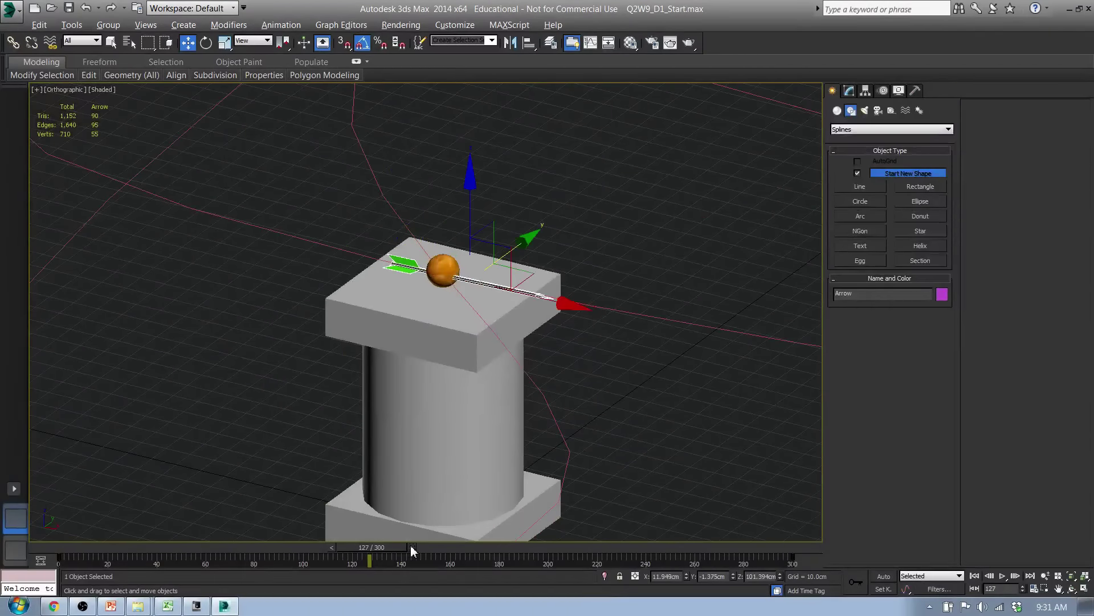
left_click(330, 547)
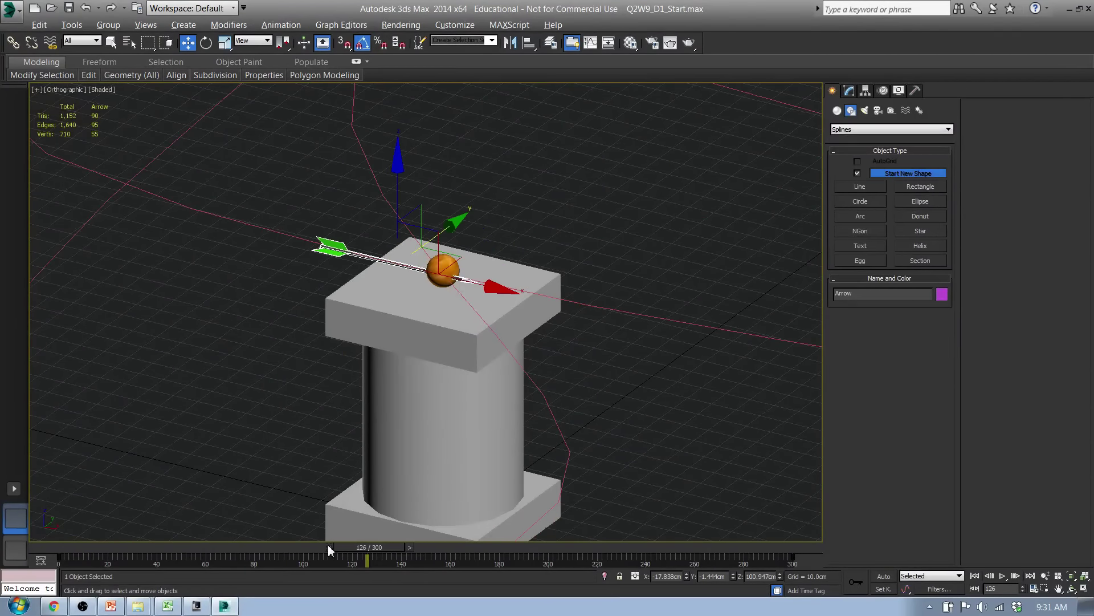
left_click(410, 547)
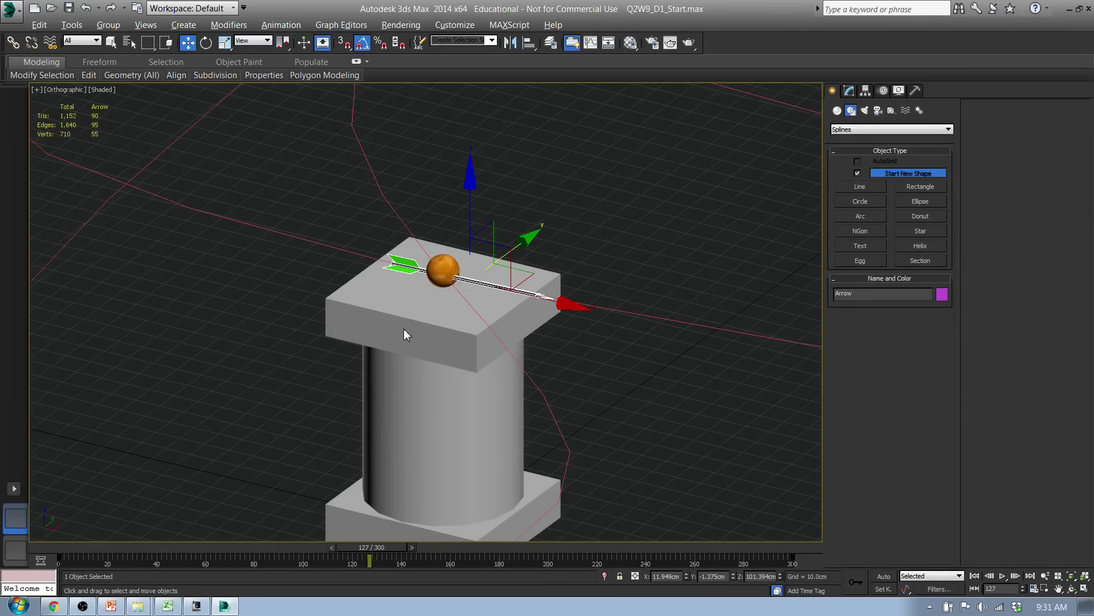
left_click(331, 547)
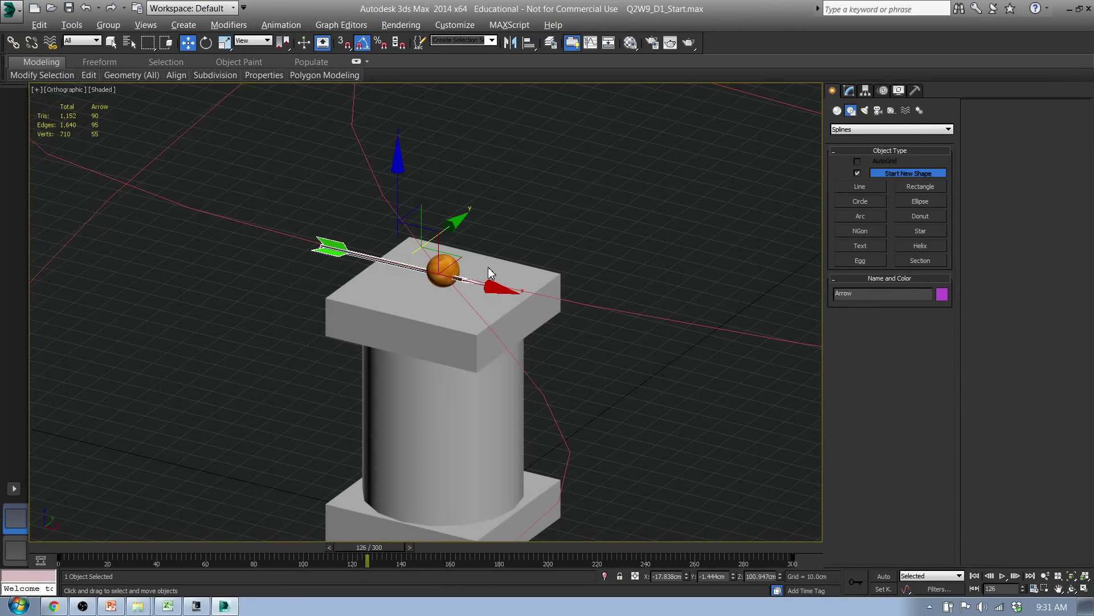
Select the orange, review the arrow's approach from frame 124, and stop at frame 127
left_click(458, 277)
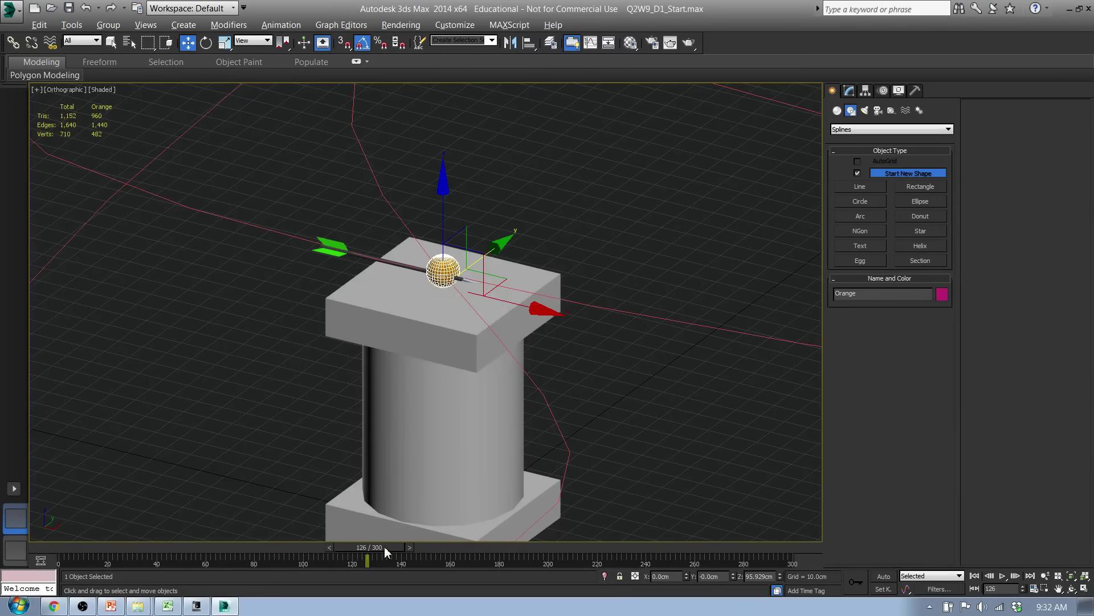
mouse_move(385, 551)
left_mouse_down()
mouse_move(374, 548)
mouse_move(405, 552)
left_mouse_up()
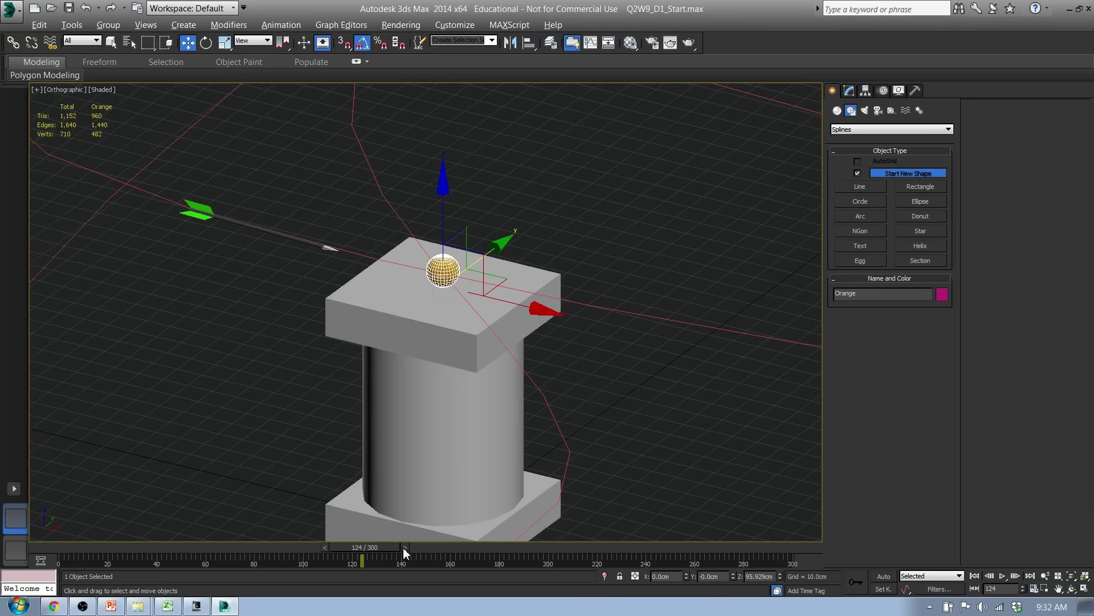
left_click(405, 548)
left_click(404, 547)
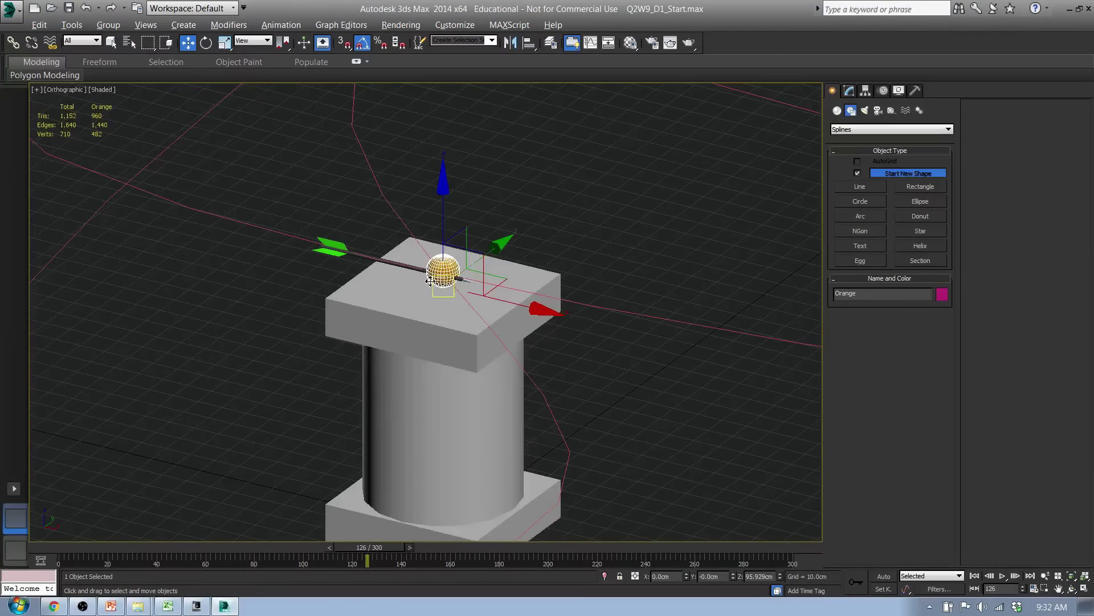
scroll(429, 280, "up", 4)
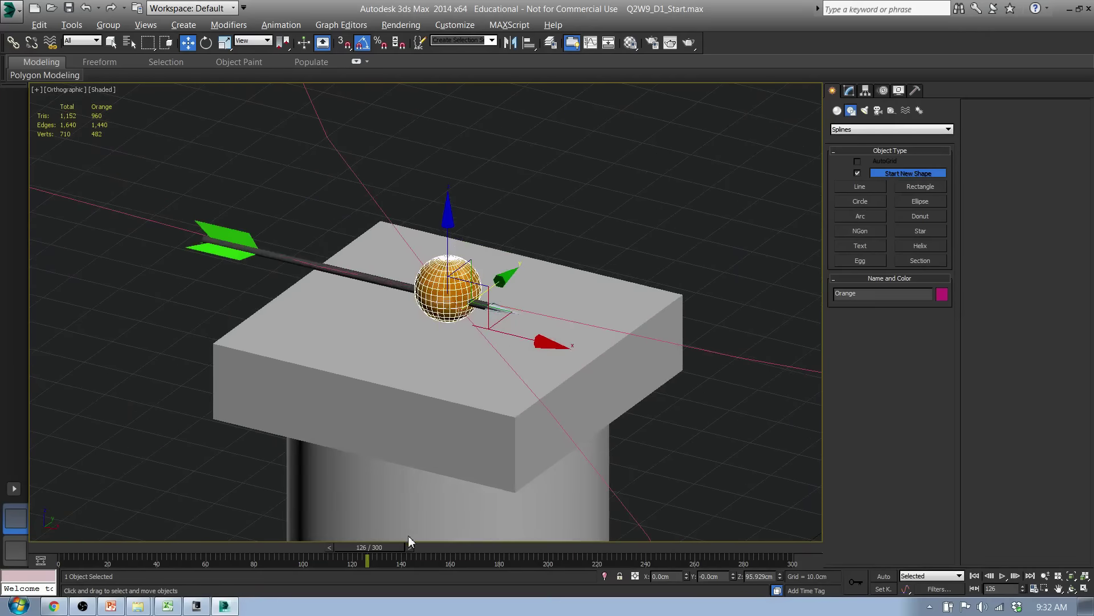
left_click(410, 548)
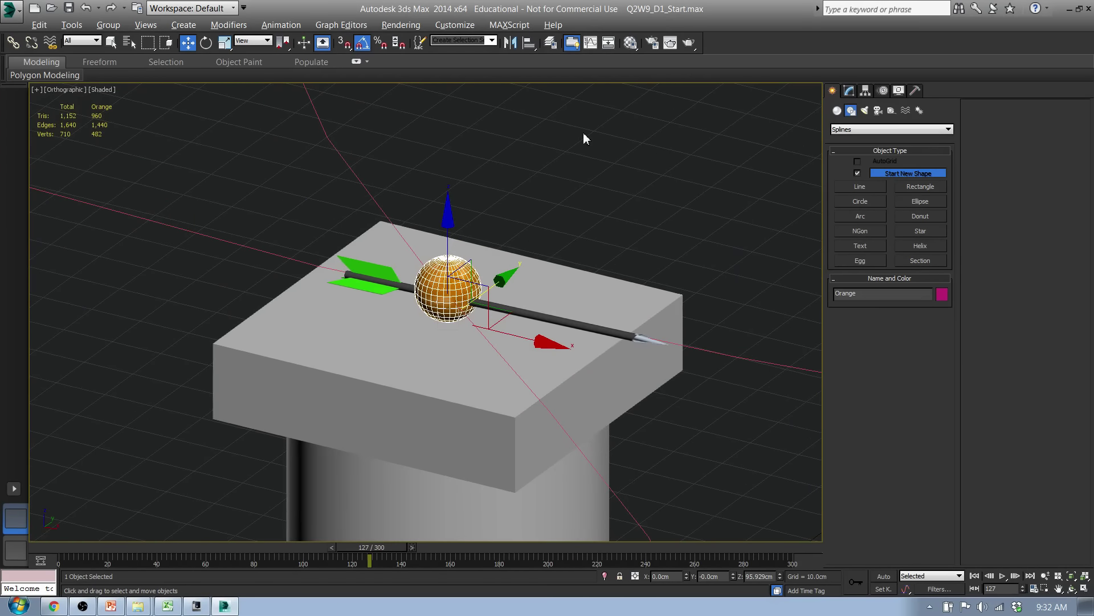
Assign a Link Constraint to the orange's transform controller
left_click(884, 90)
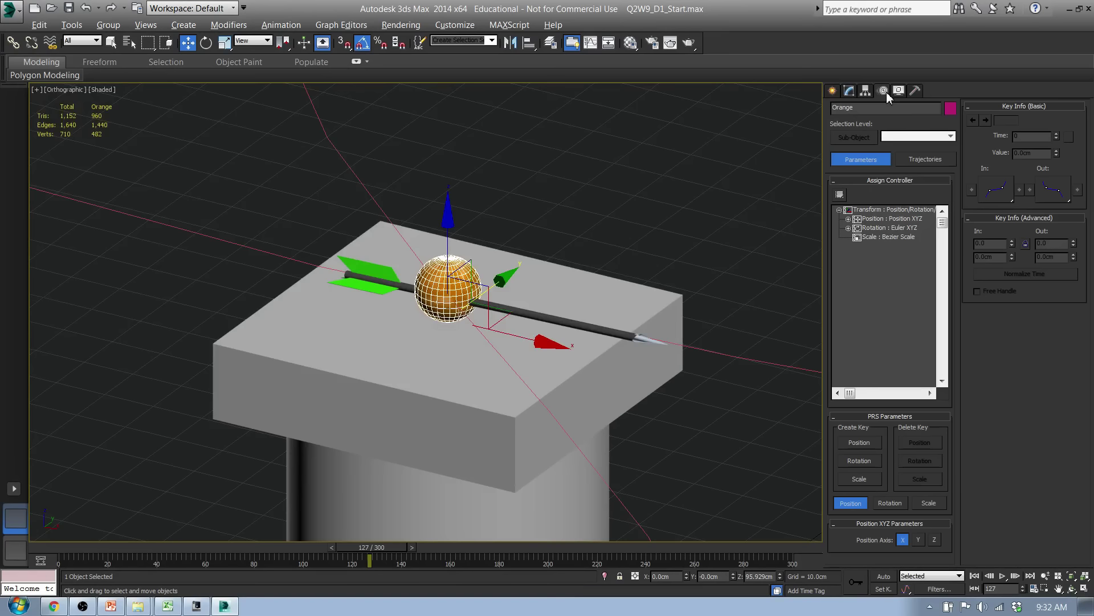
left_click(881, 211)
left_click(839, 194)
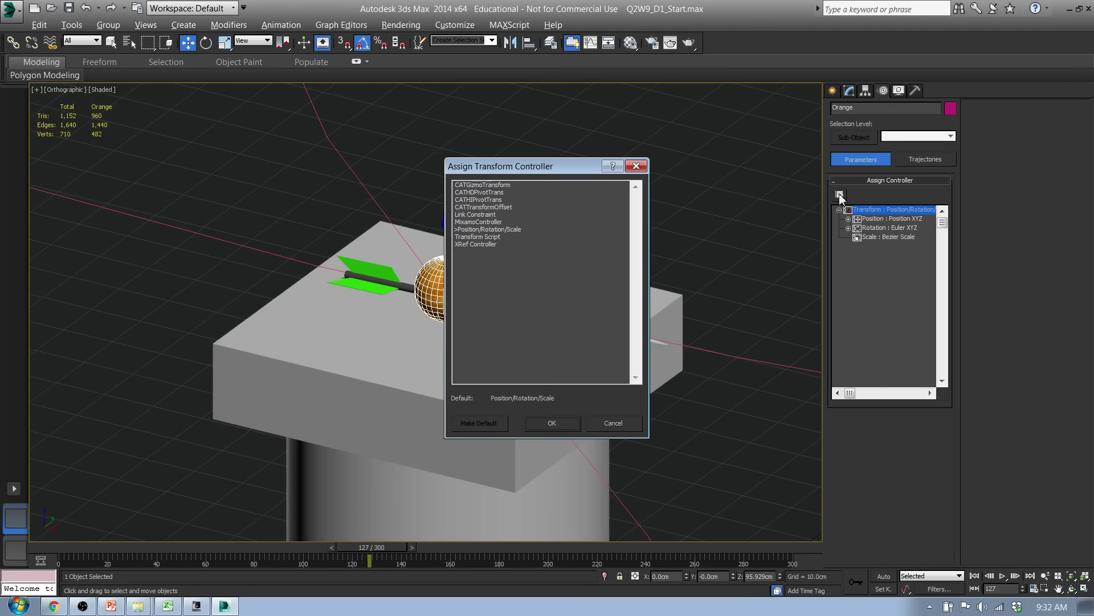
left_click(478, 214)
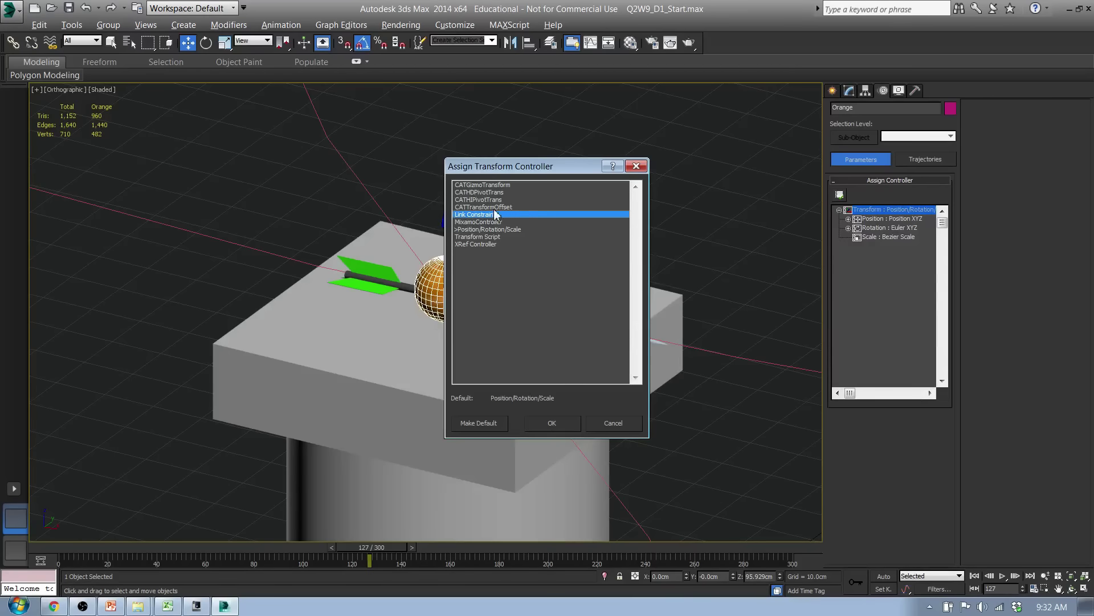
left_click(556, 423)
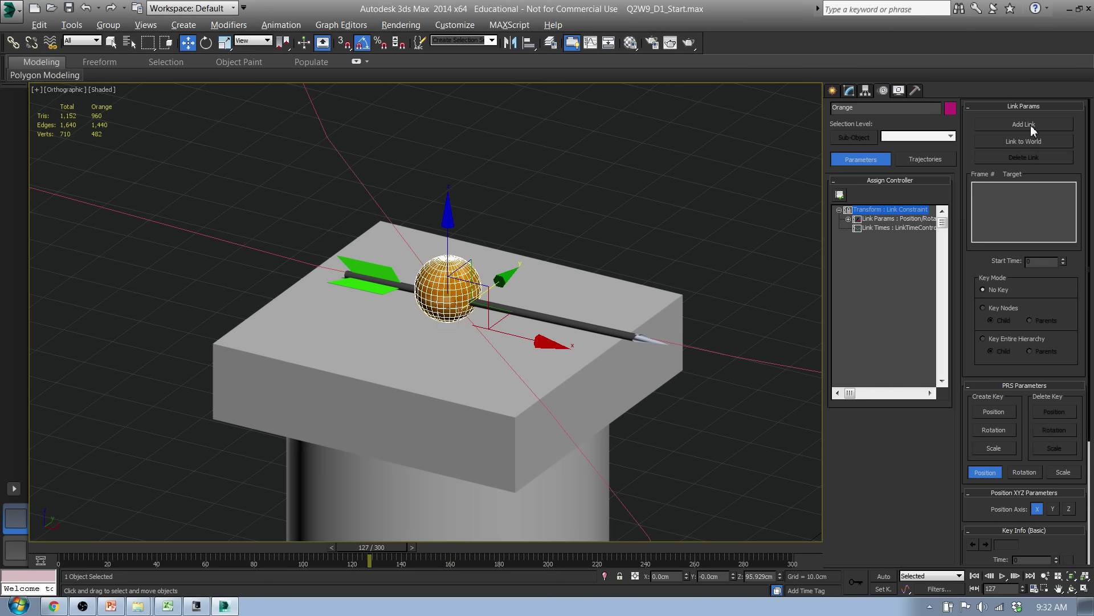
Try linking the orange to the arrow at frame 127 first and to the world at frame 0 second
left_click(1026, 124)
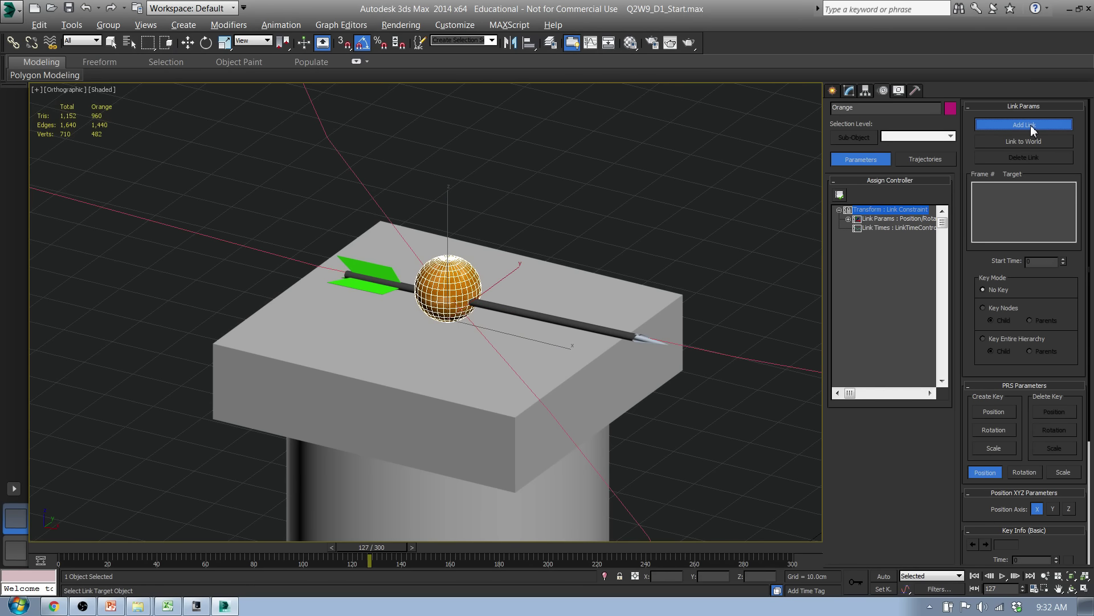
left_click(587, 329)
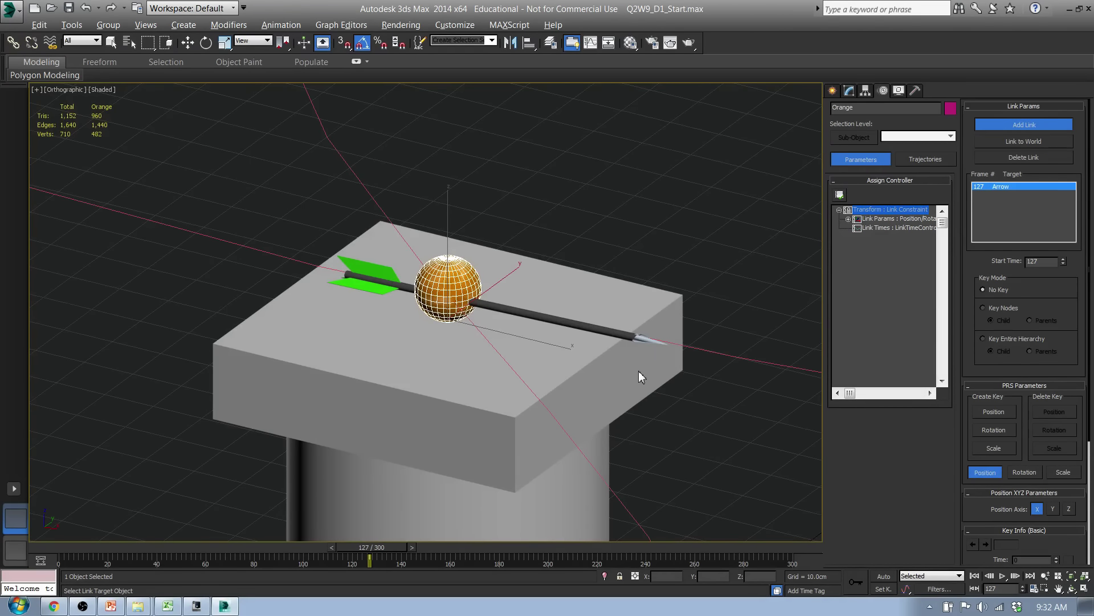
left_click_drag(393, 553, 195, 547)
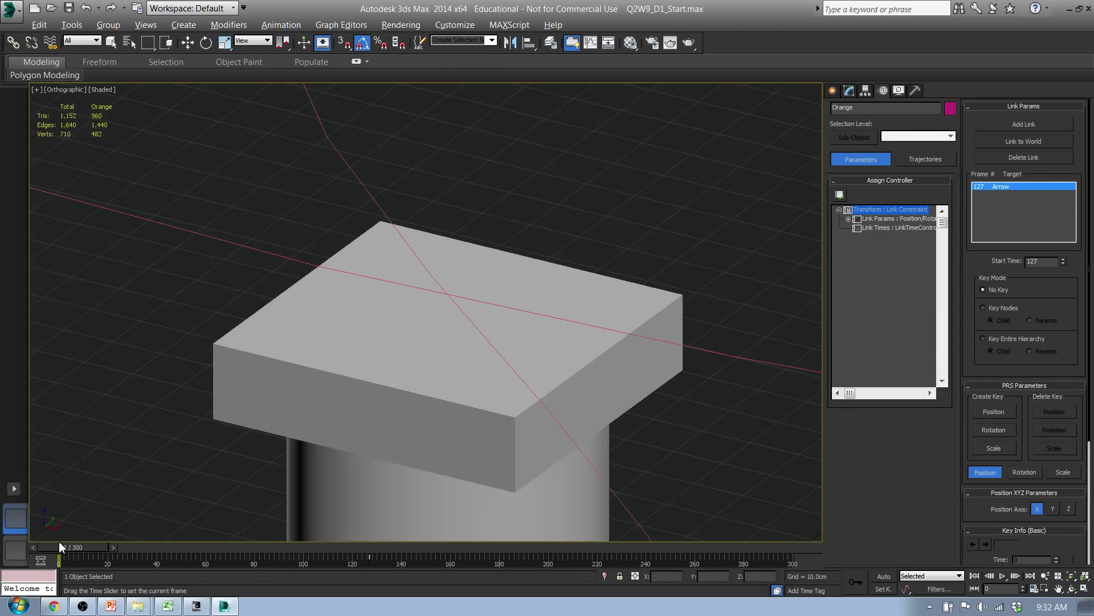
left_click(1032, 125)
left_click(1032, 143)
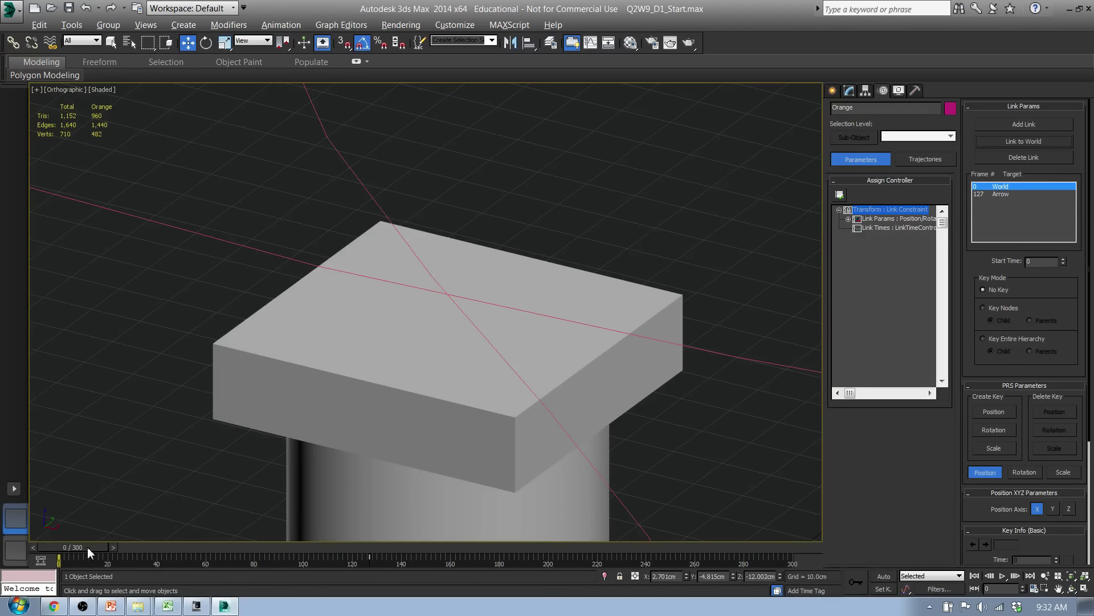
left_click_drag(89, 552, 380, 542)
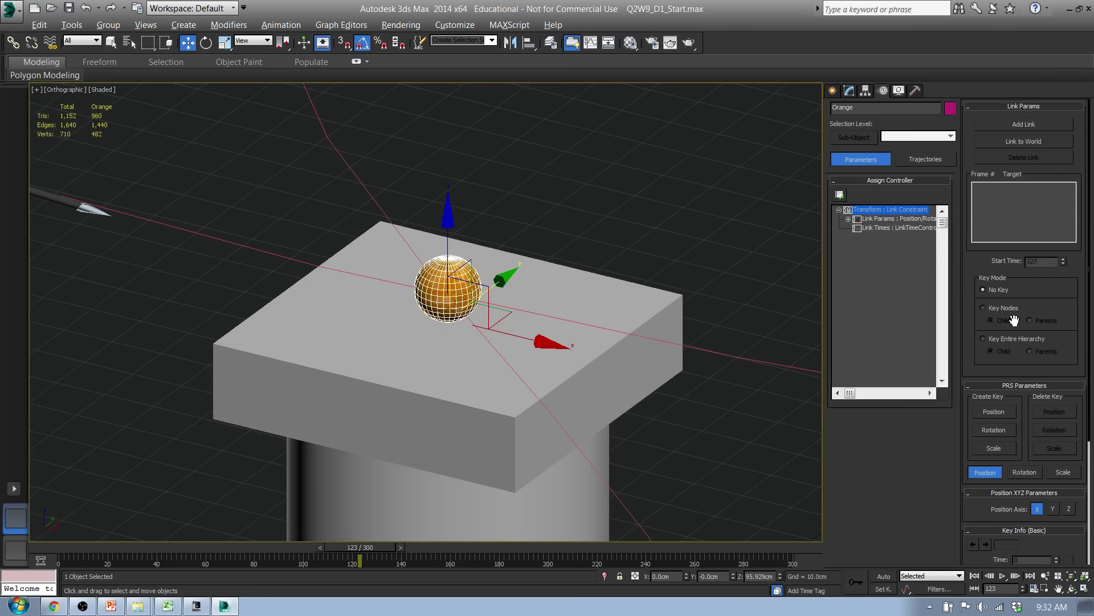
Link the orange to the world at frame 0 and to the arrow at frame 127
left_click_drag(379, 549, 60, 547)
left_click(1037, 142)
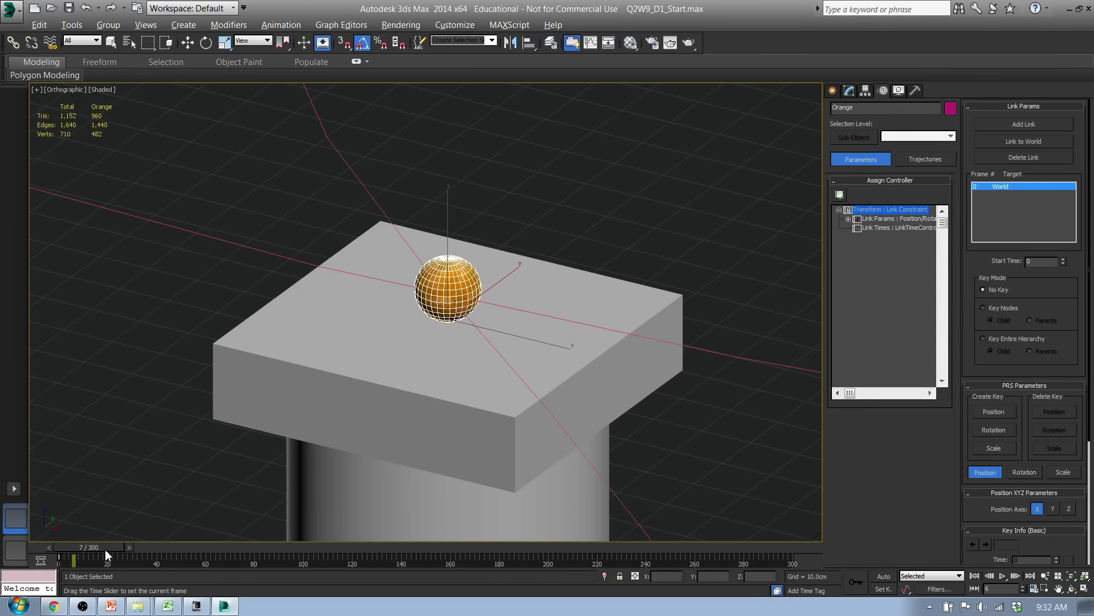
left_click_drag(114, 547, 388, 545)
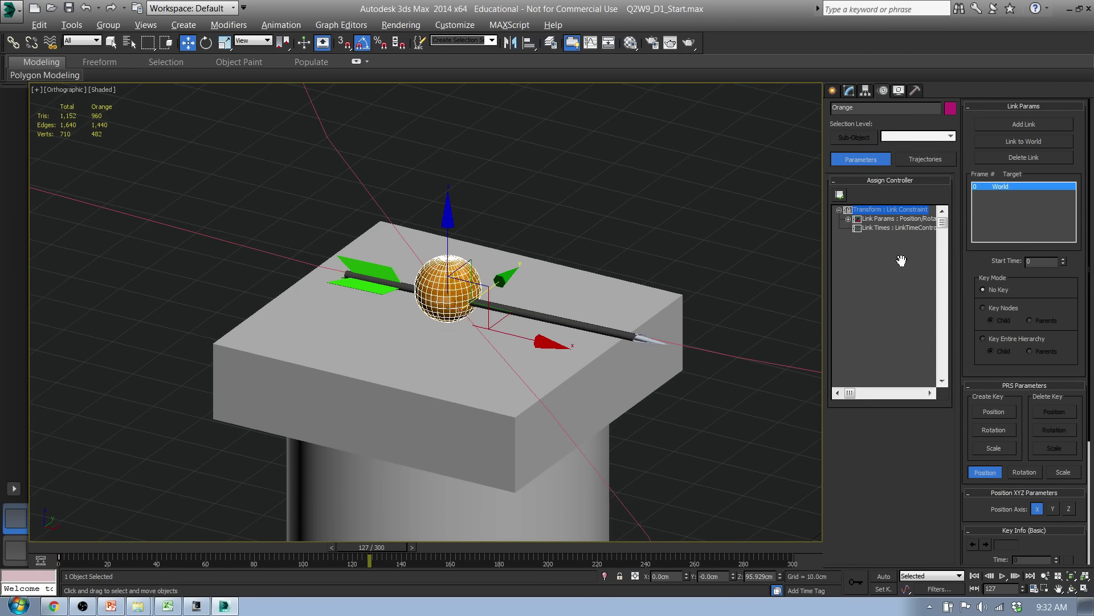
left_click(1043, 125)
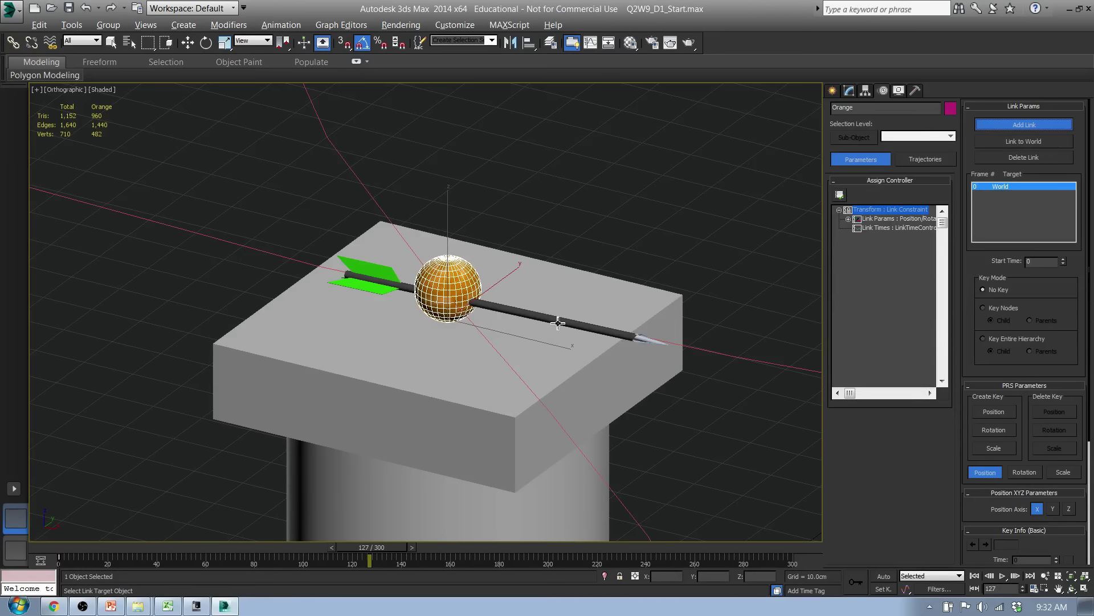
left_click(558, 323)
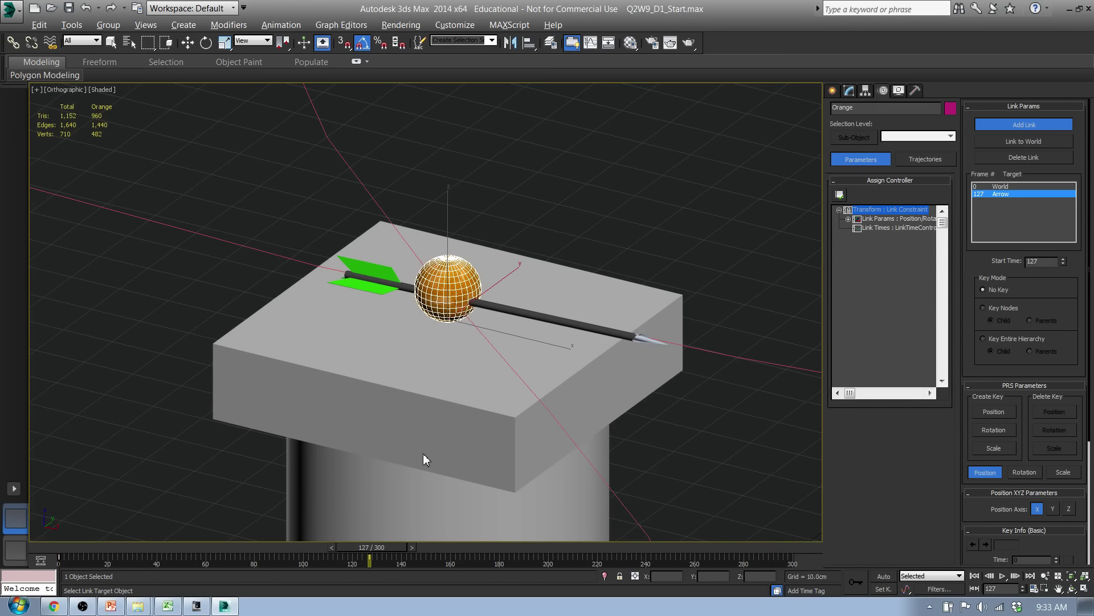
Link the orange back to the world at frame 231, and scrub to frame 300 and back to check its motion
left_click_drag(385, 557, 632, 563)
middle_click_drag(443, 357, 504, 367, "alt")
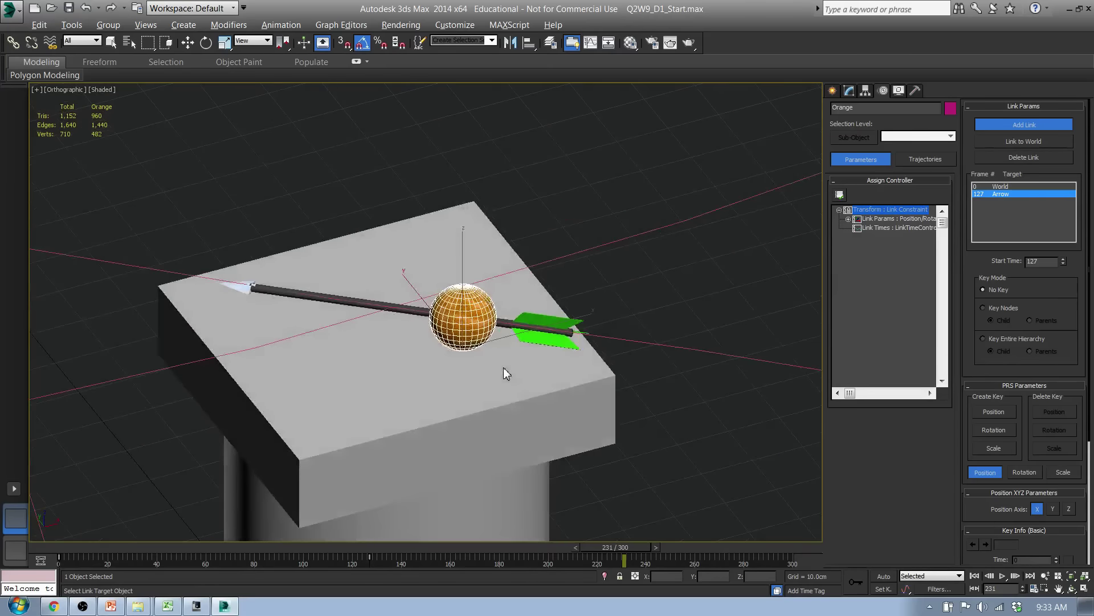
left_click(1025, 144)
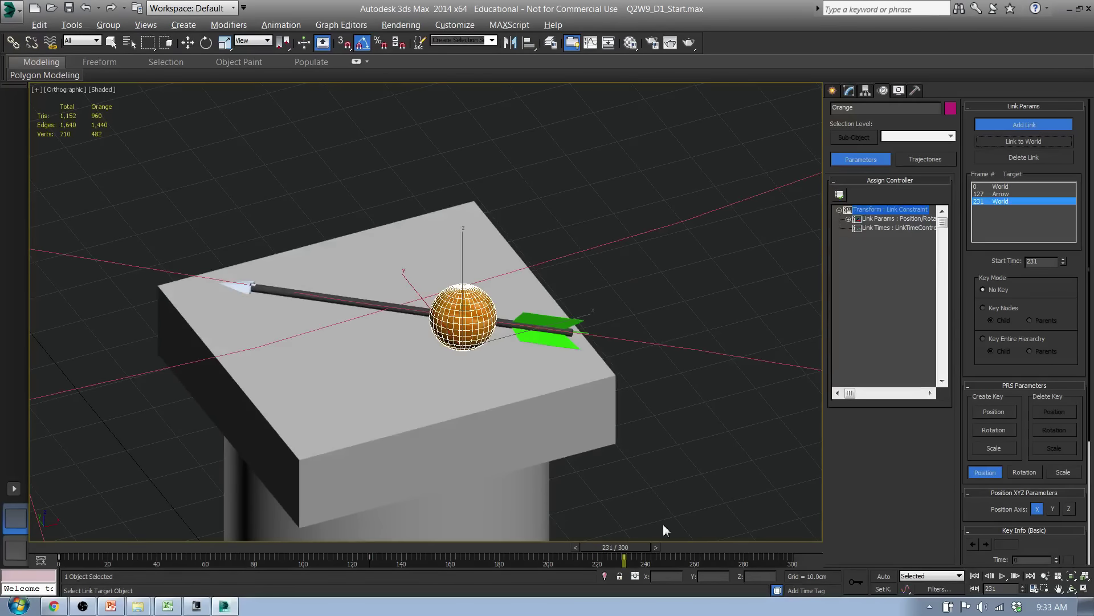
left_click_drag(647, 548, 815, 551)
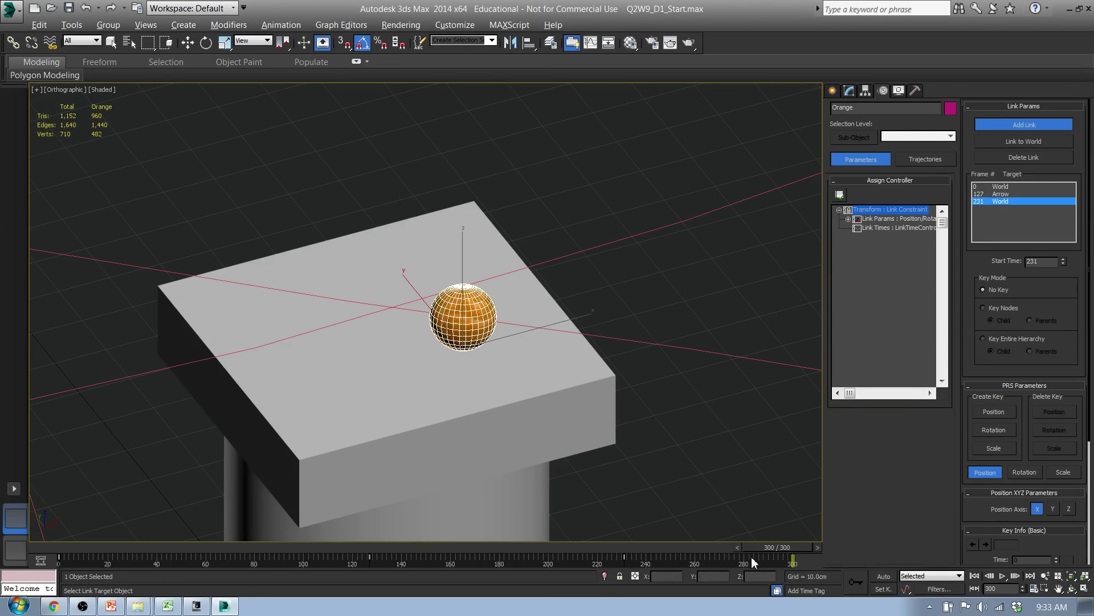
left_click_drag(792, 550, 630, 547)
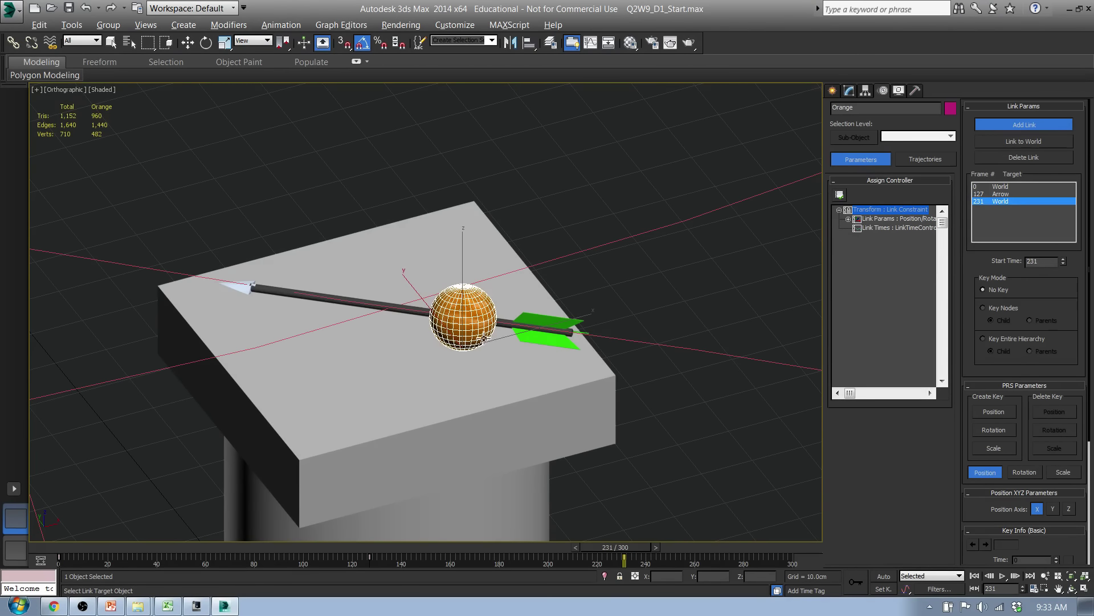
Return to frame 0, stop adding links to the orange, and bring up the spline creation options
left_click_drag(633, 556, 267, 546)
left_click(1024, 124)
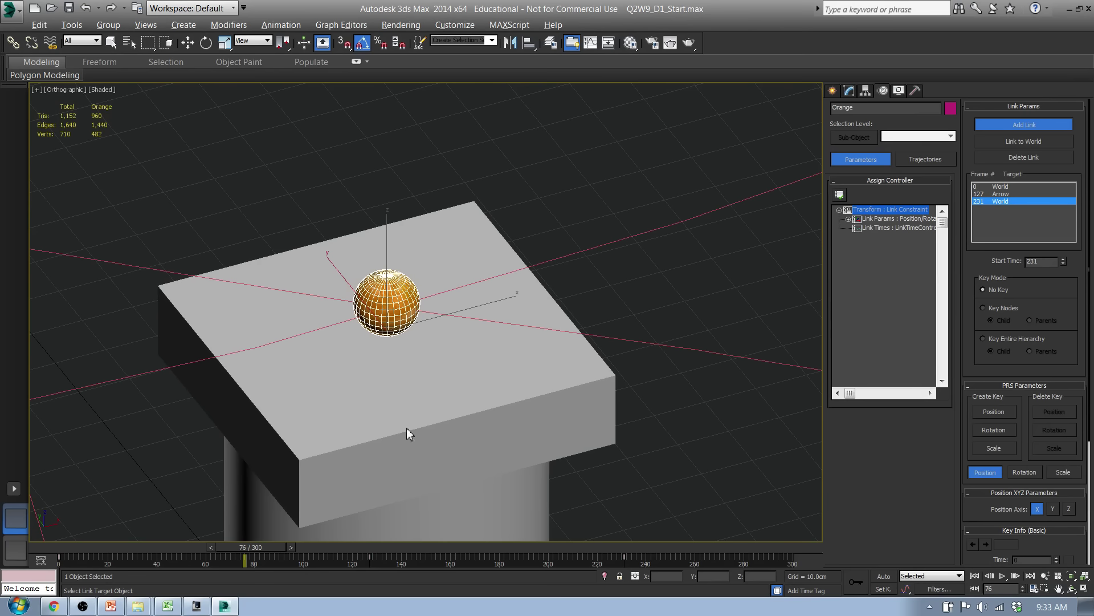
left_click_drag(263, 547, 95, 561)
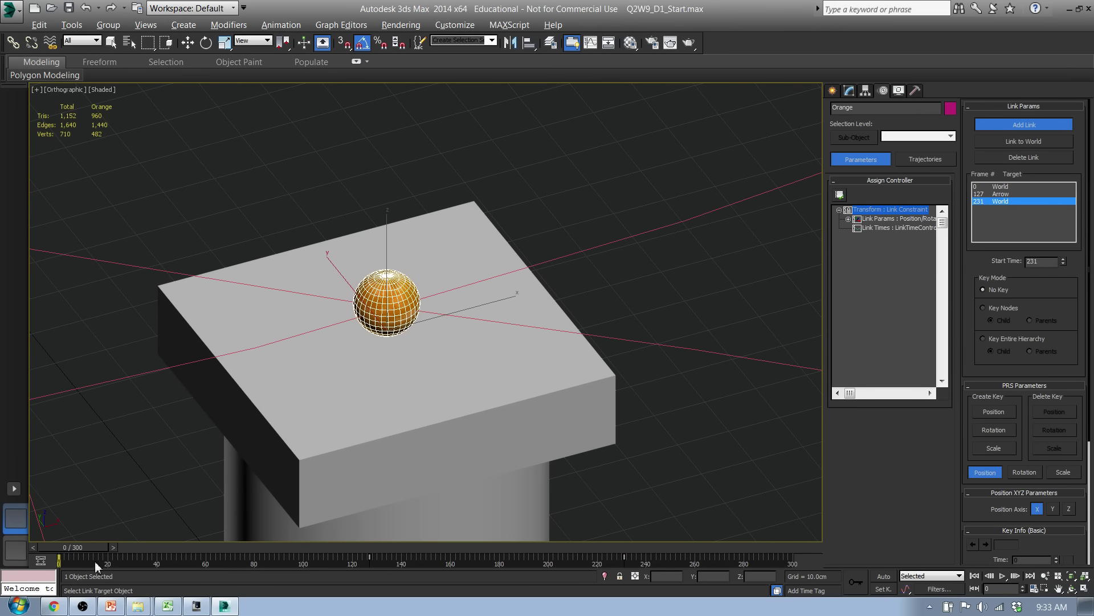
left_click(1049, 124)
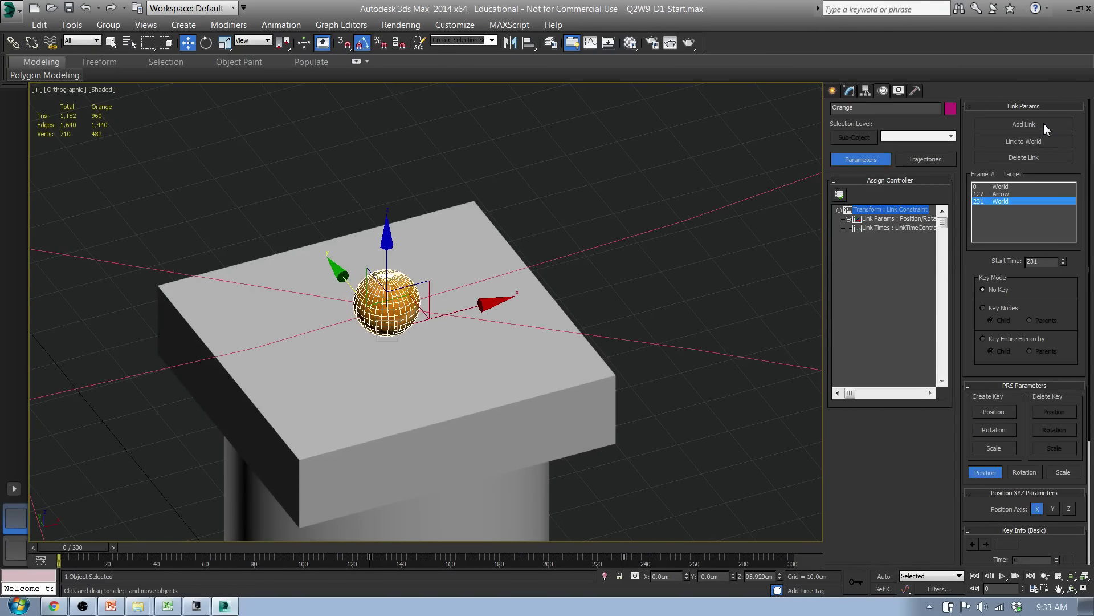
left_click(833, 91)
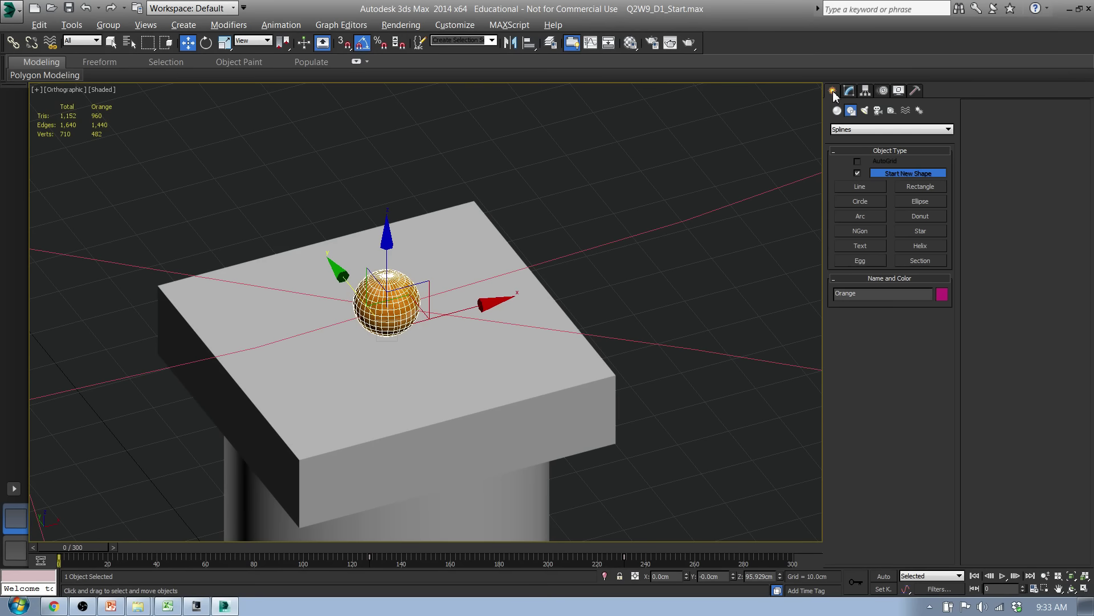
Turn on Set Key mode and set a transform key for the orange at frame 231
left_click(883, 588)
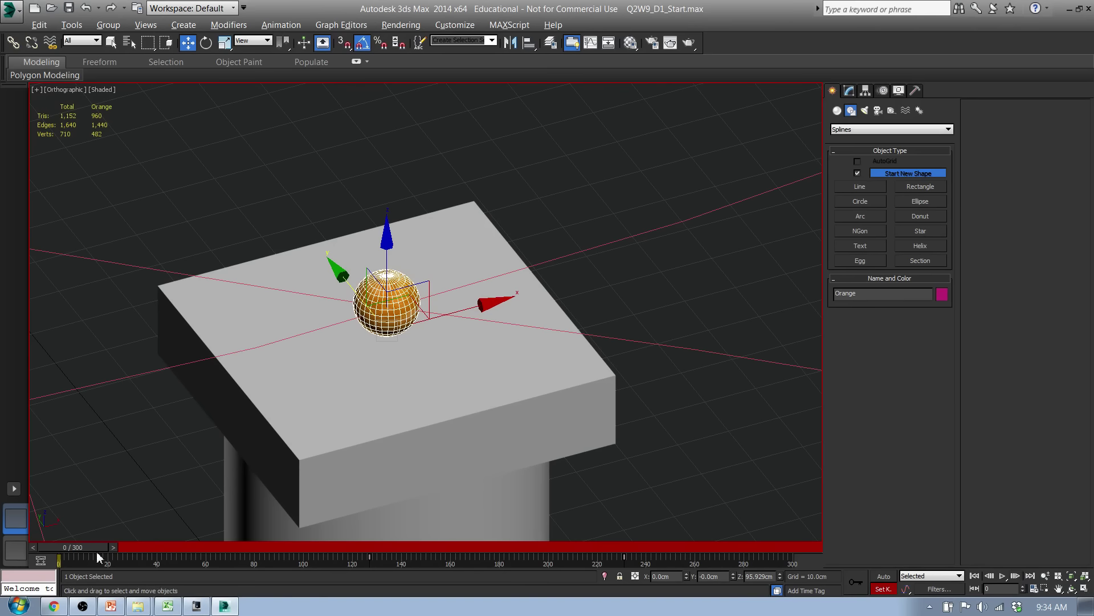
left_click_drag(97, 551, 166, 549)
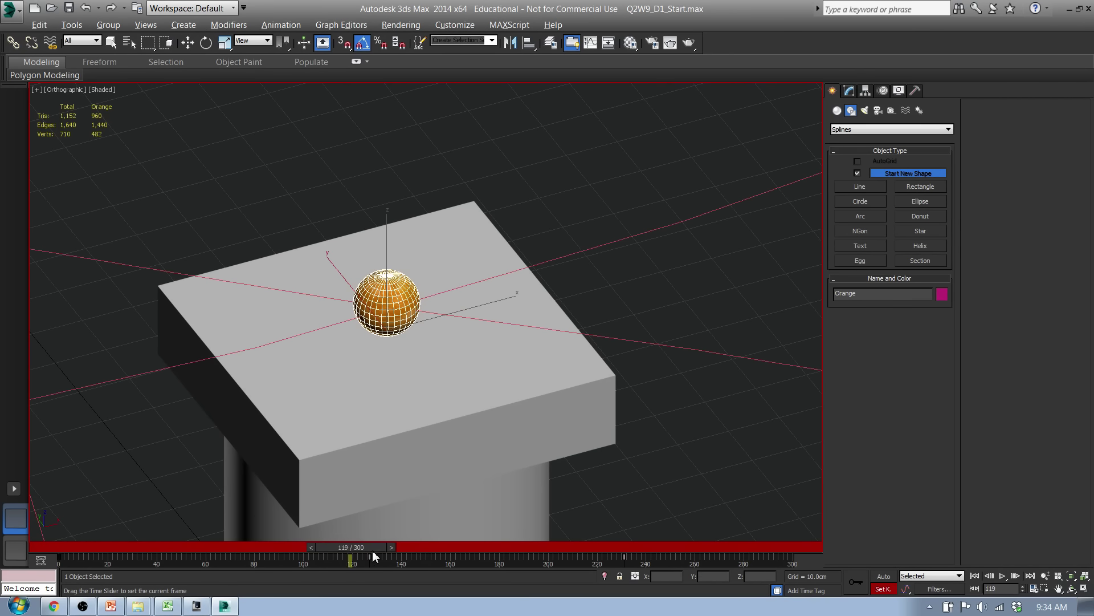
left_click_drag(373, 555, 546, 560)
left_click_drag(625, 561, 639, 561)
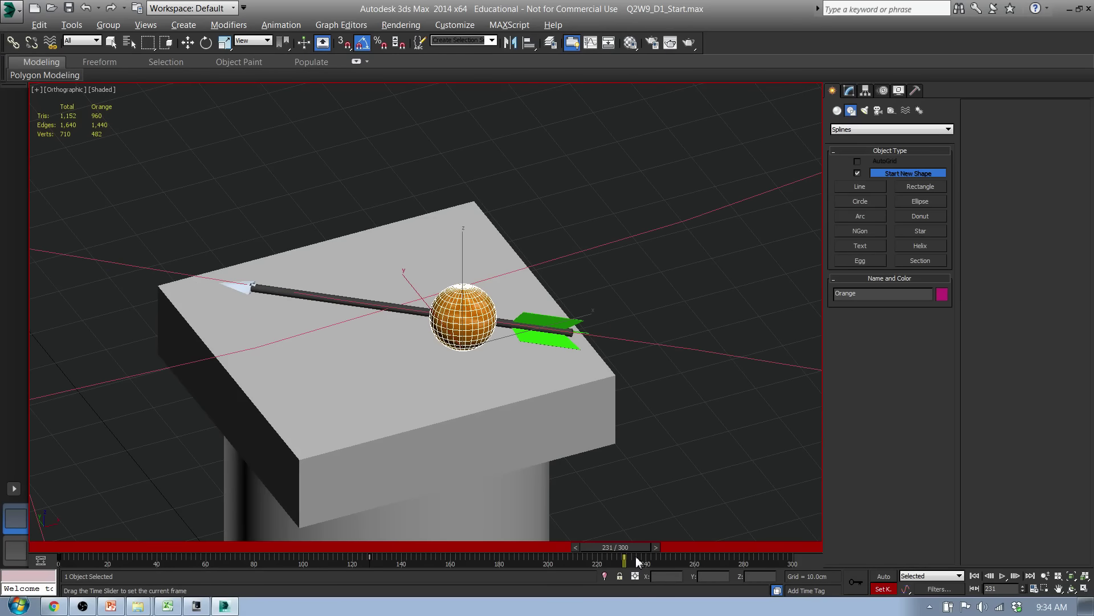
key("w")
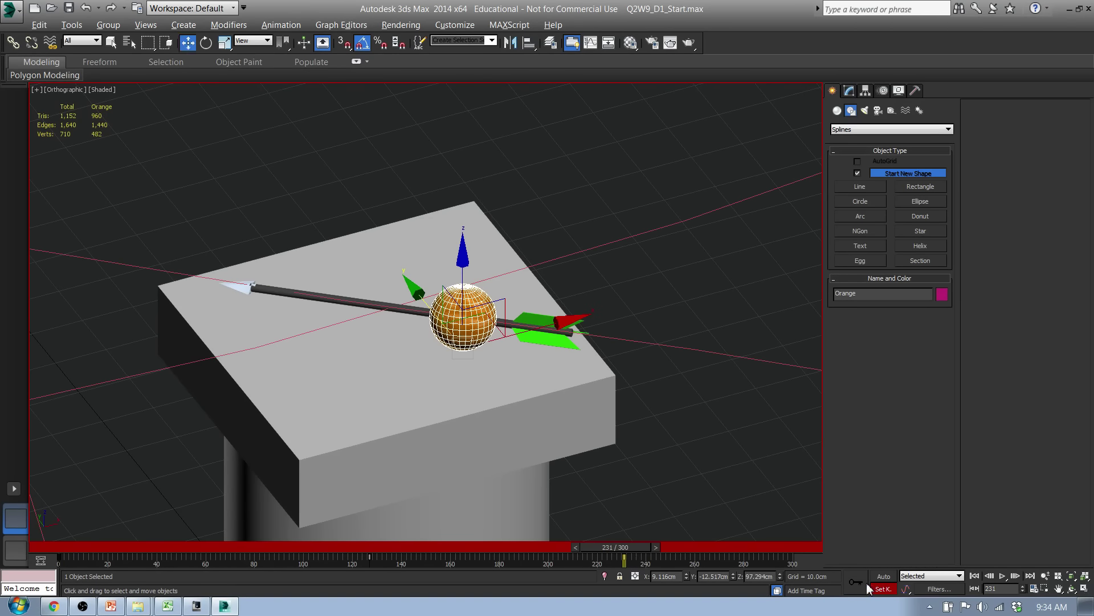
left_click_drag(637, 545, 645, 548)
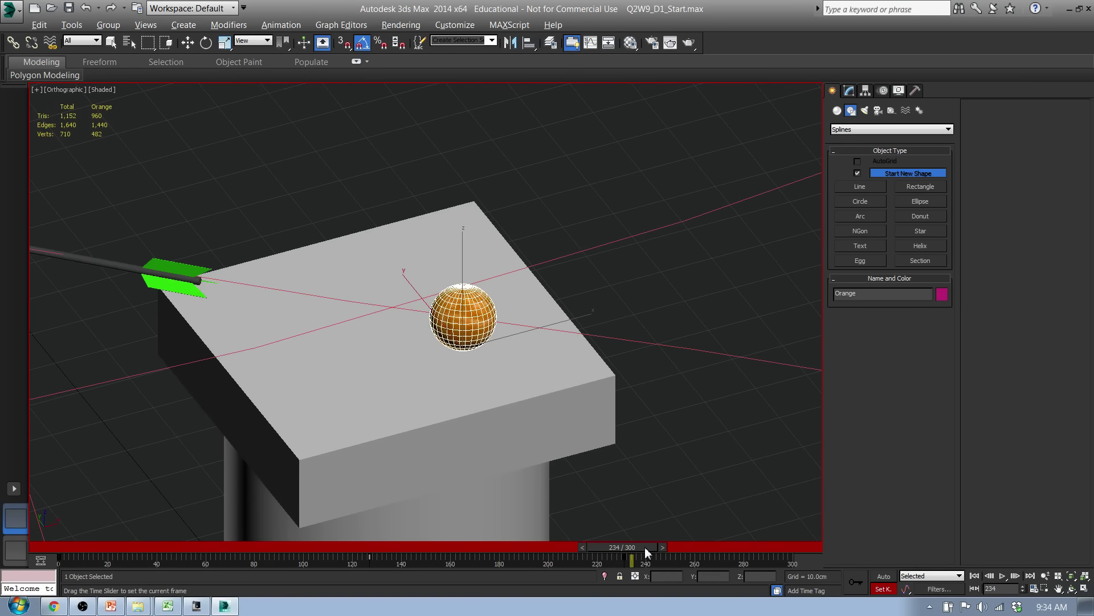
key("w")
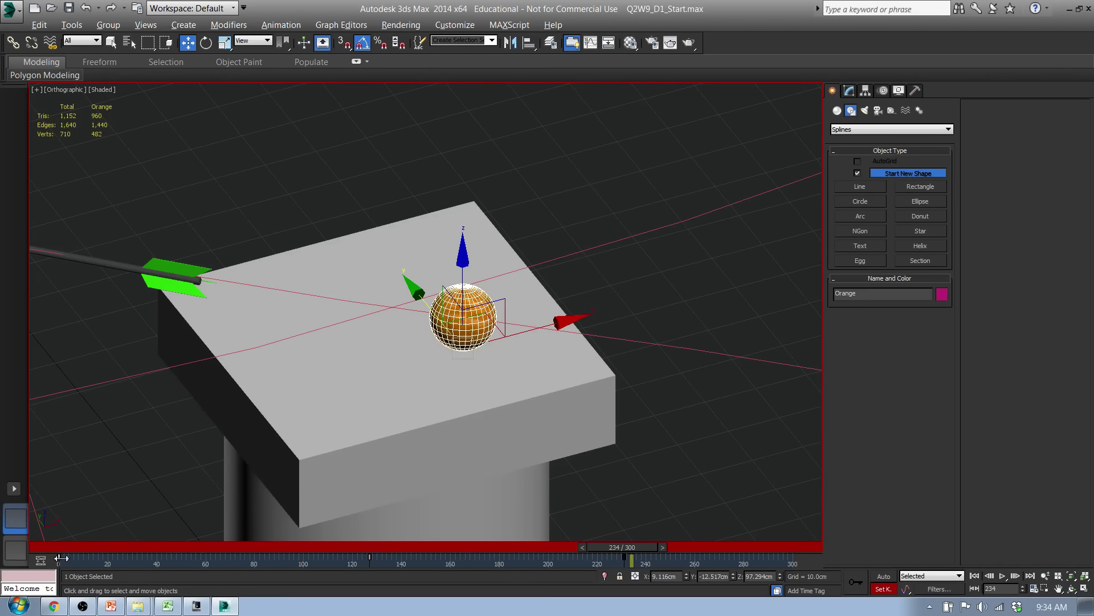
Try copying the orange's frame 0 key to frame 260, and undo the copy
left_click_drag(226, 561, 605, 565, "shift")
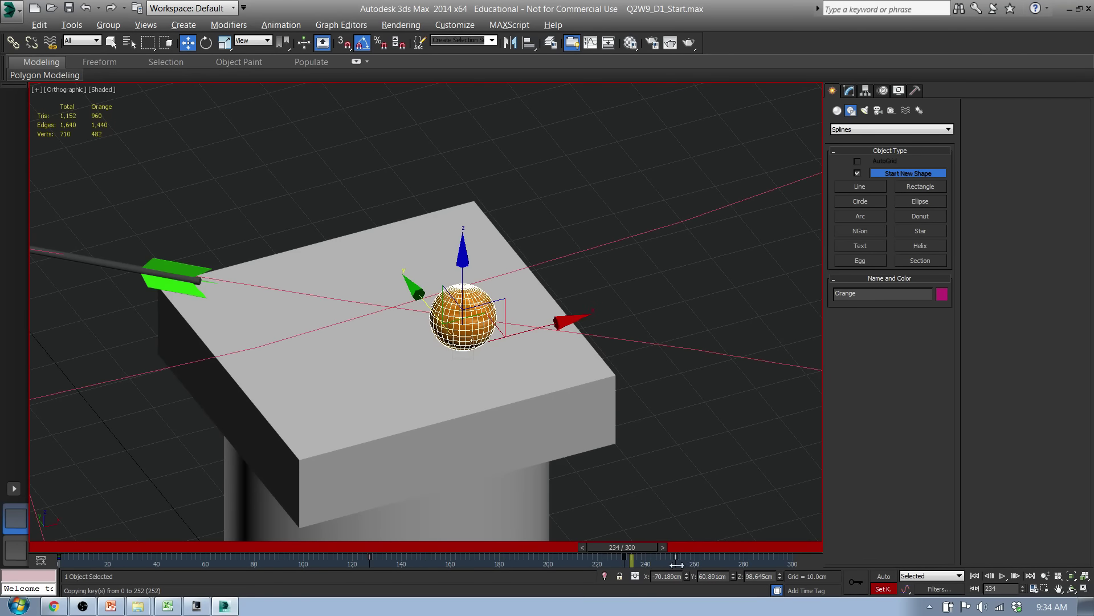
left_click_drag(696, 562, 68, 547, "shift")
key("w")
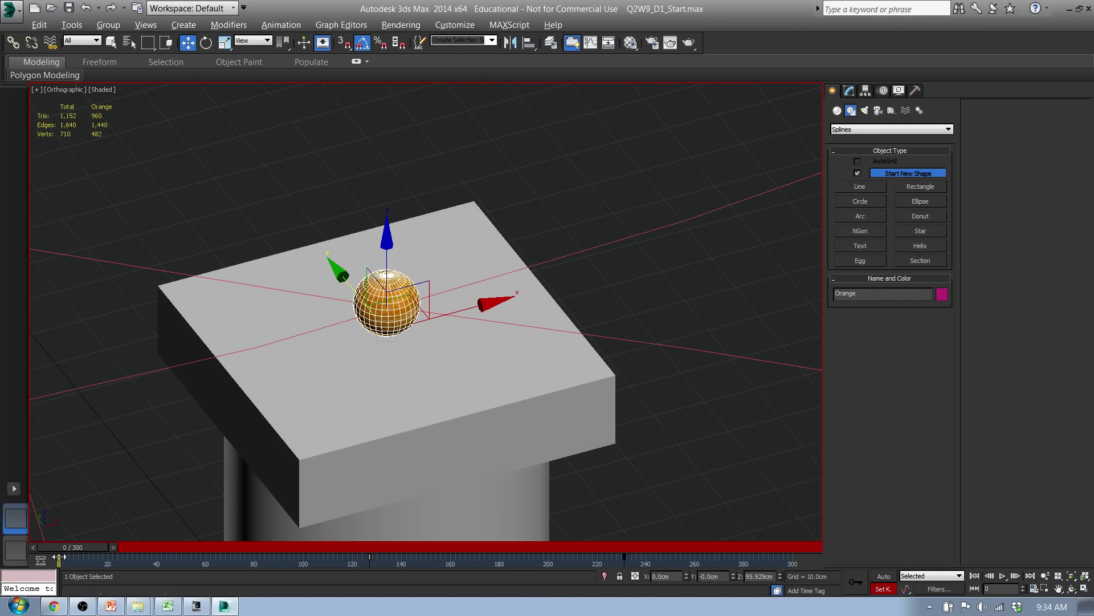
left_click_drag(59, 557, 460, 556, "shift")
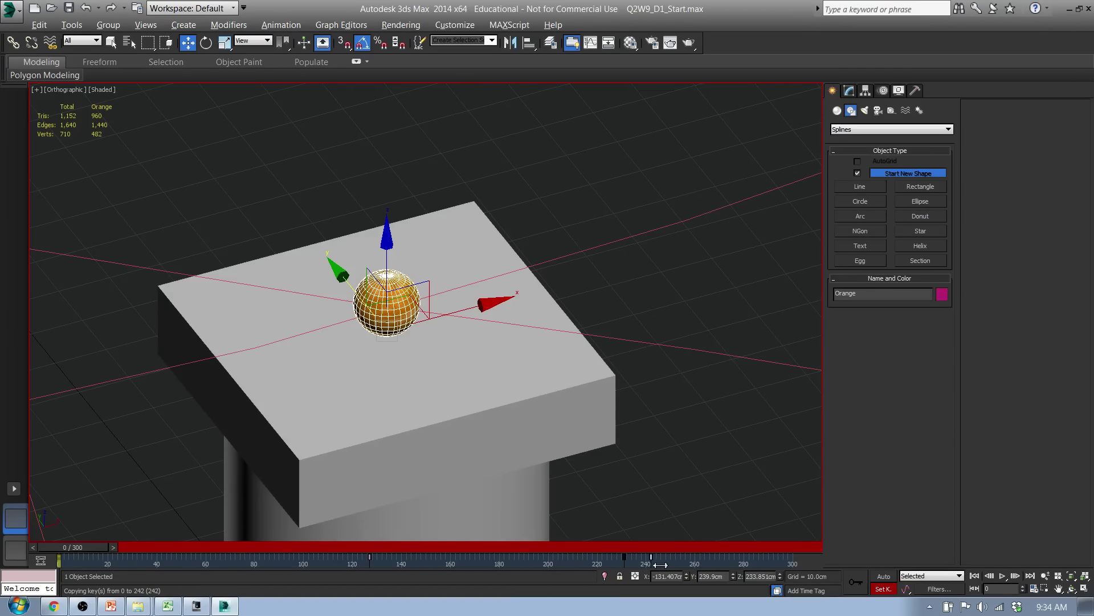
left_click_drag(695, 564, 695, 563, "shift")
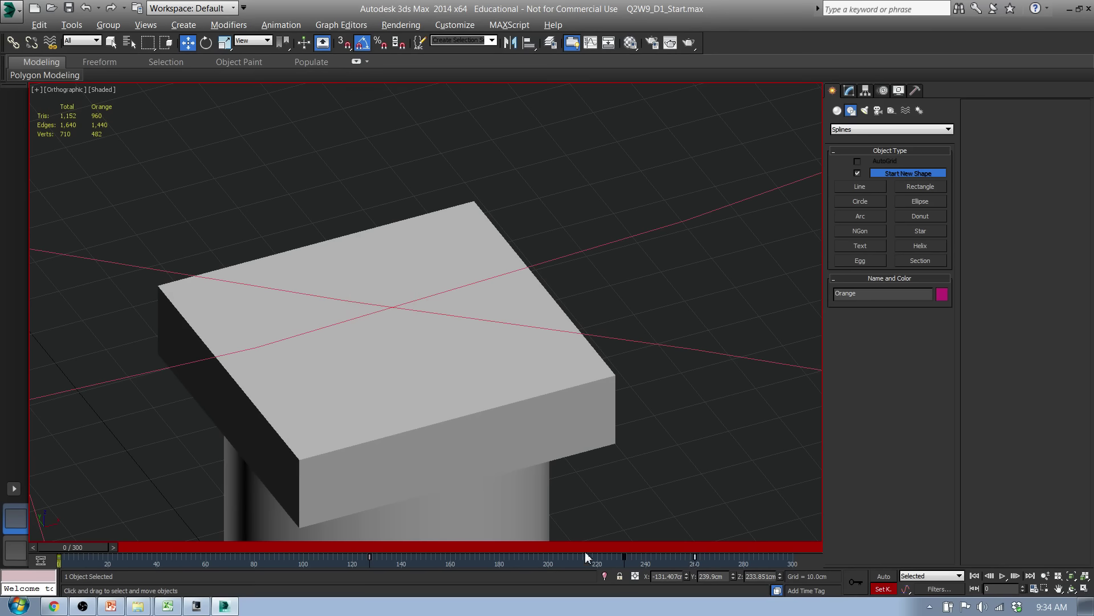
key("ctrl+z")
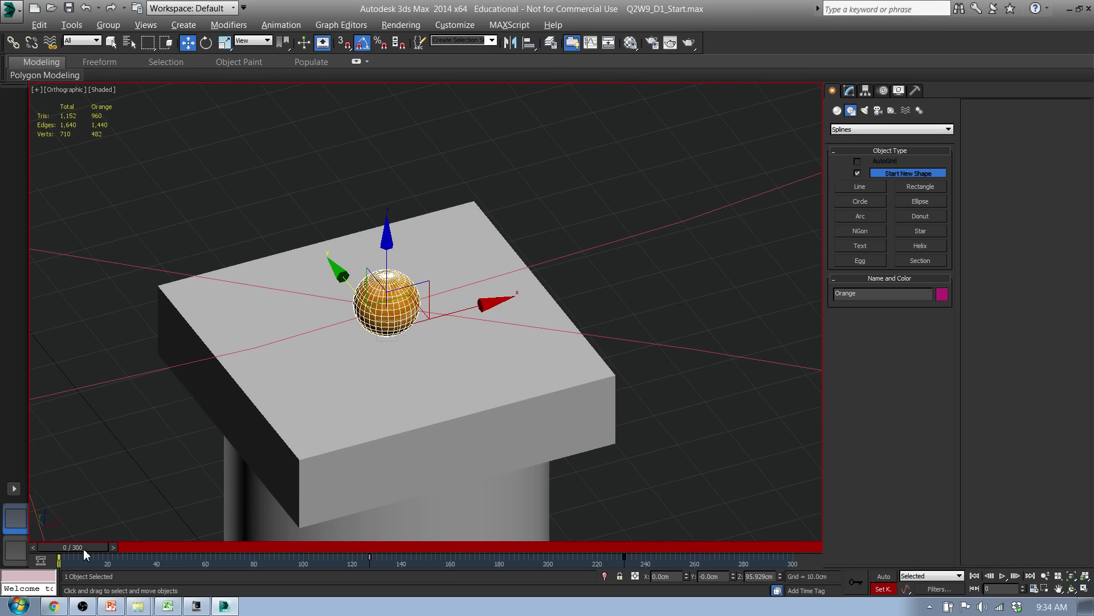
Go to frame 232 and turn off Set Key mode
left_click_drag(84, 551, 629, 557)
key("w")
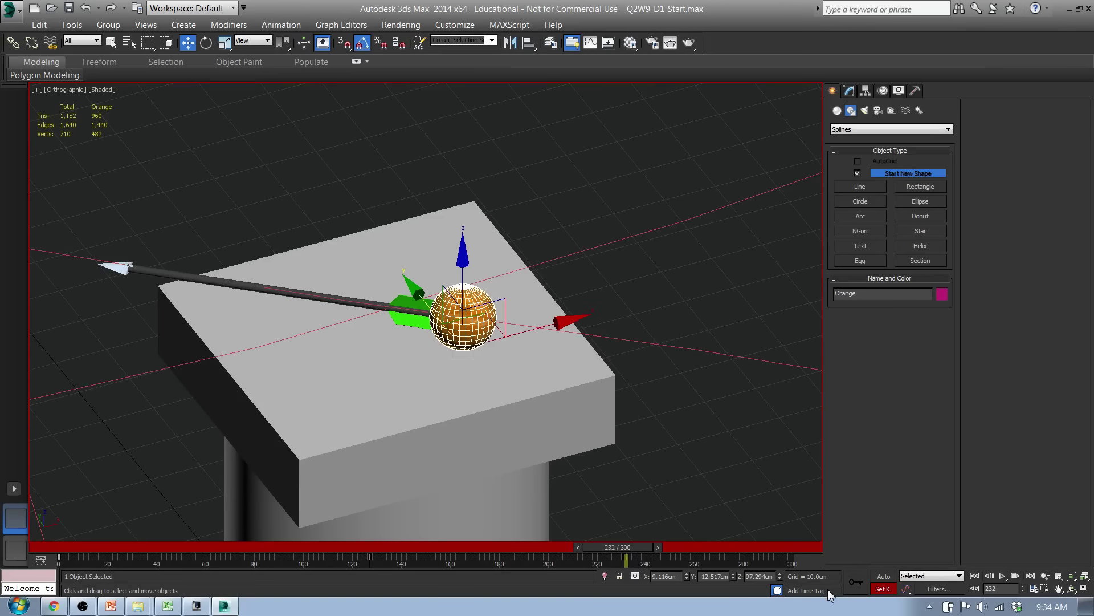
left_click(883, 590)
Scrub back to the early frames and through to frame 300 to check the orange's motion
left_click_drag(628, 550, 249, 553)
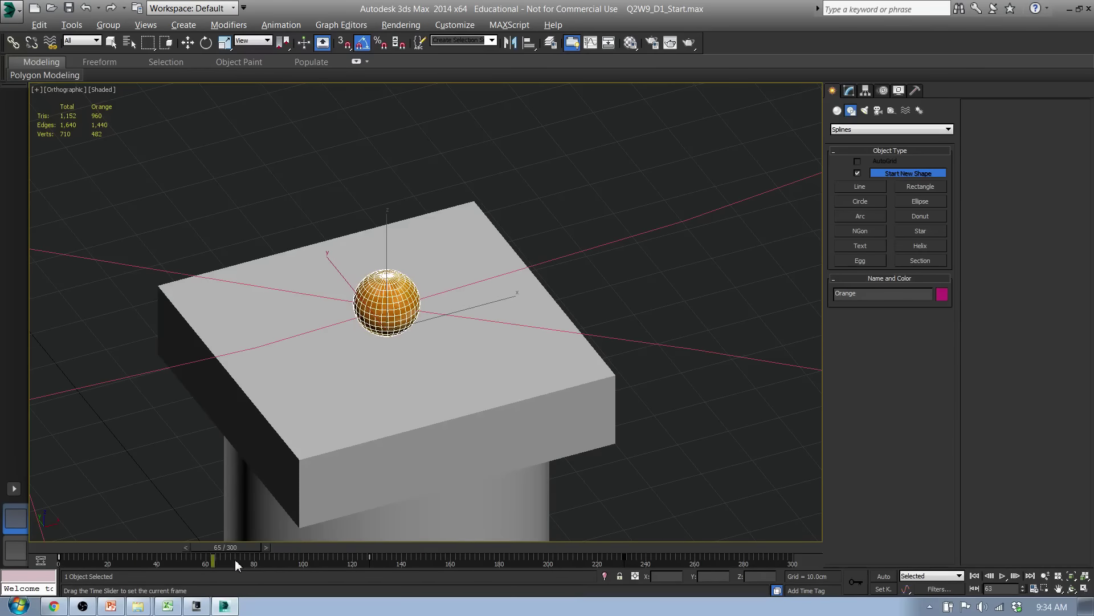
left_click_drag(335, 566, 469, 567)
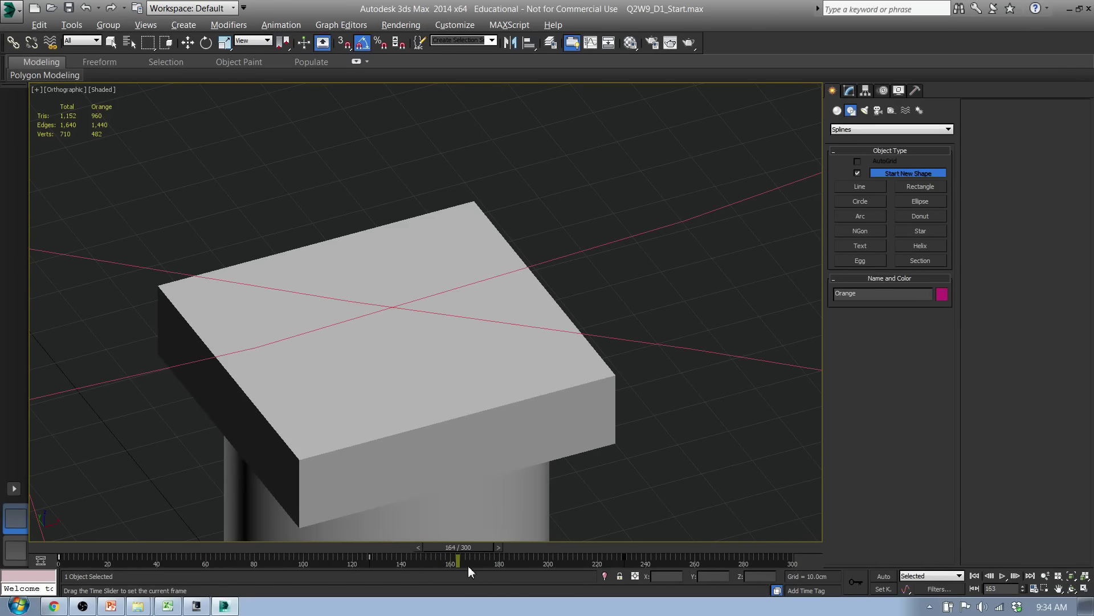
left_click_drag(583, 576, 647, 580)
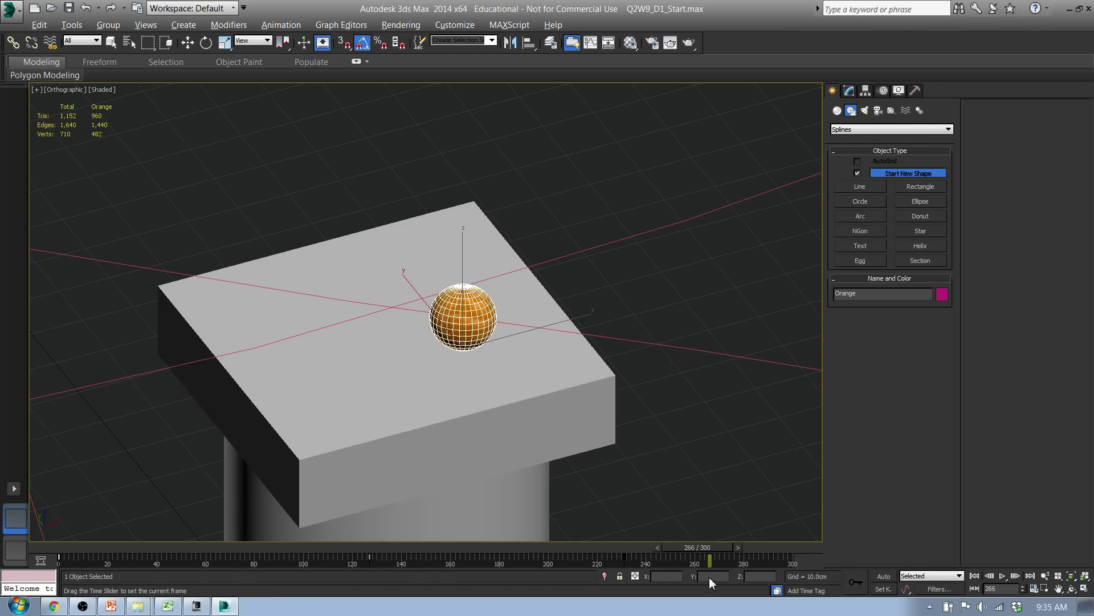
left_click_drag(775, 576, 808, 576)
key("w")
Show the whole arrow path around the pedestal in a perspective view and play the animation
scroll(593, 346, "down", 5)
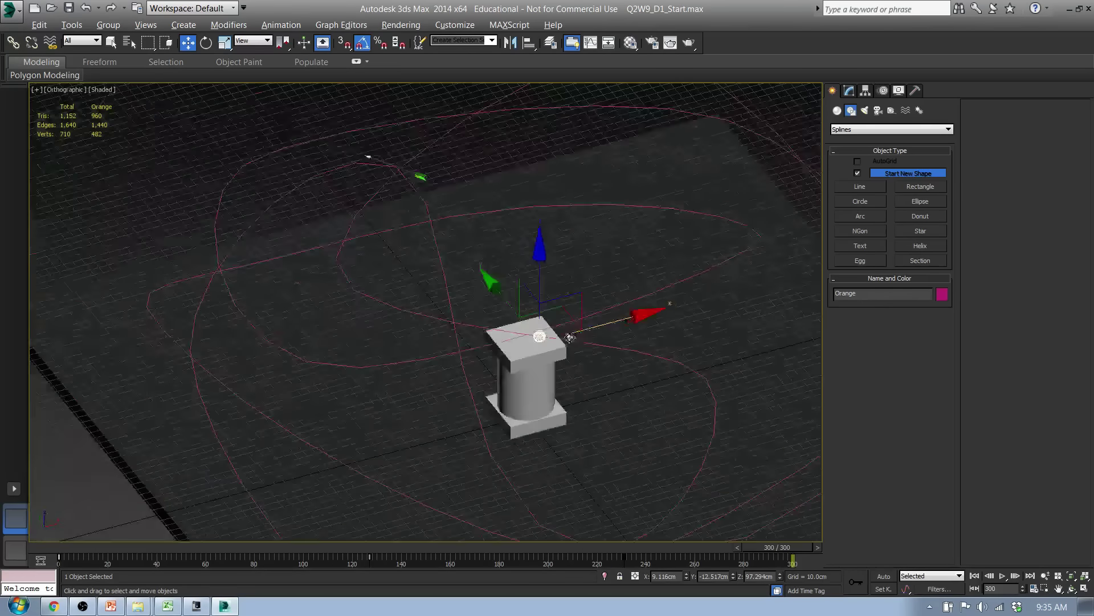
middle_click_drag(598, 345, 545, 371, "alt")
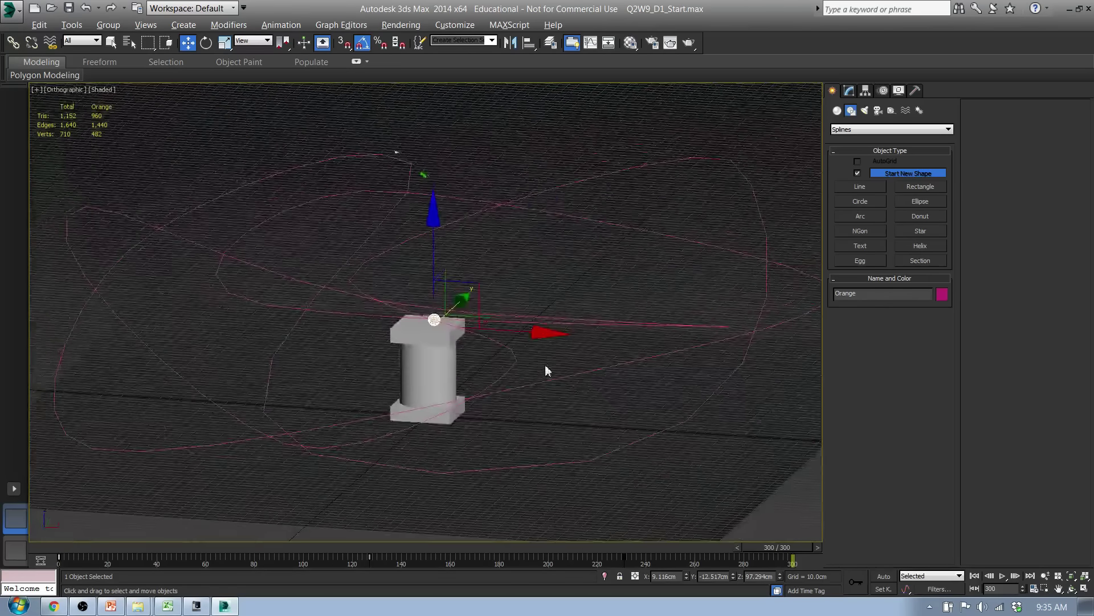
key("p")
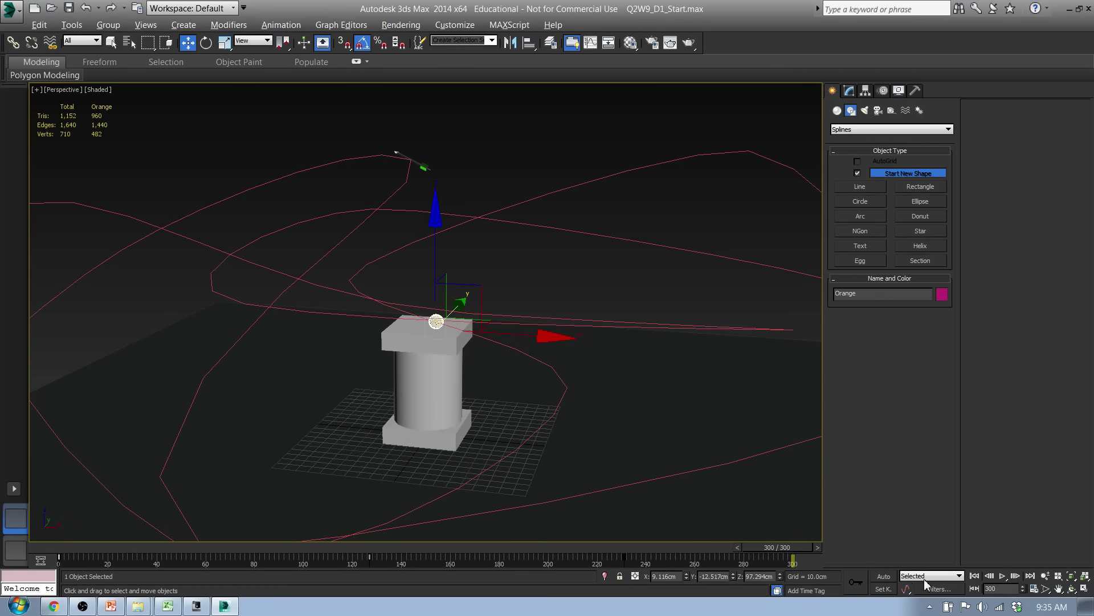
left_click(1002, 575)
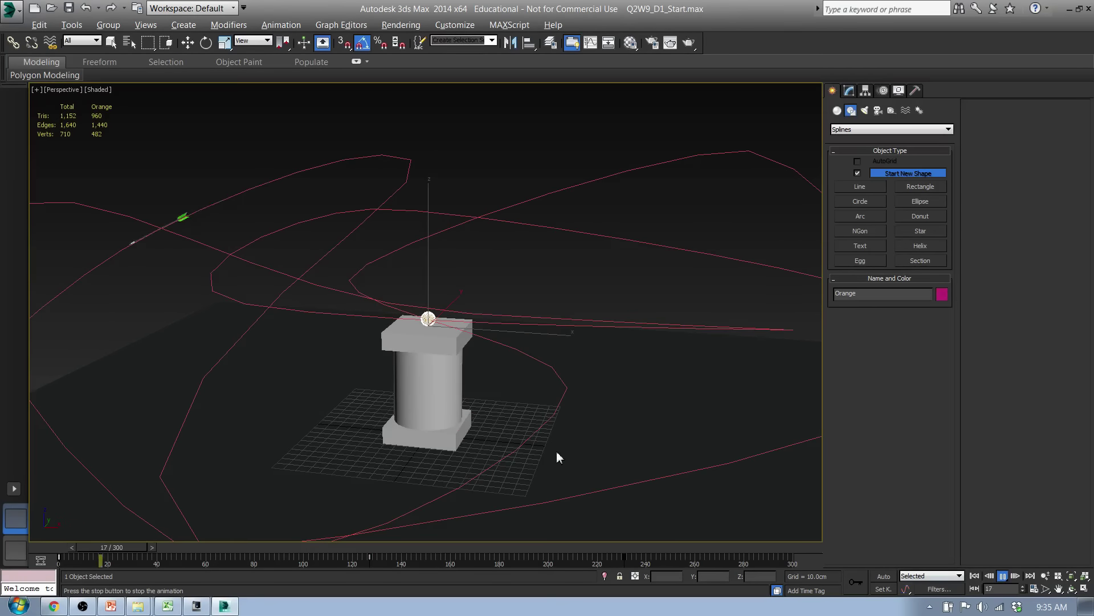
middle_click_drag(557, 454, 516, 402, "alt")
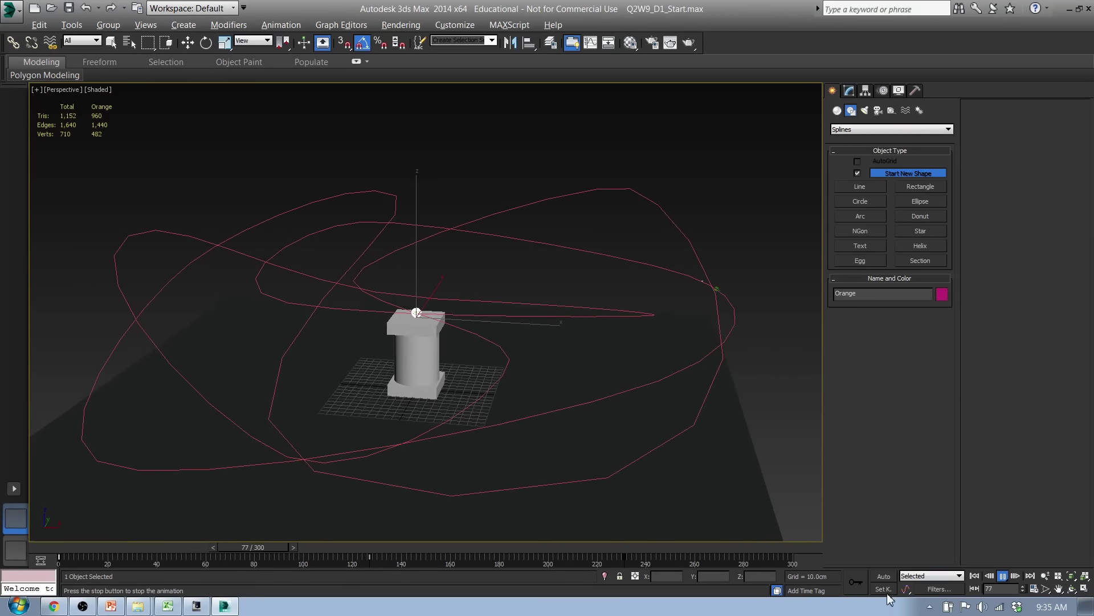
Set the playback speed to 1x in the time configuration and play the animation again
left_click(1034, 590)
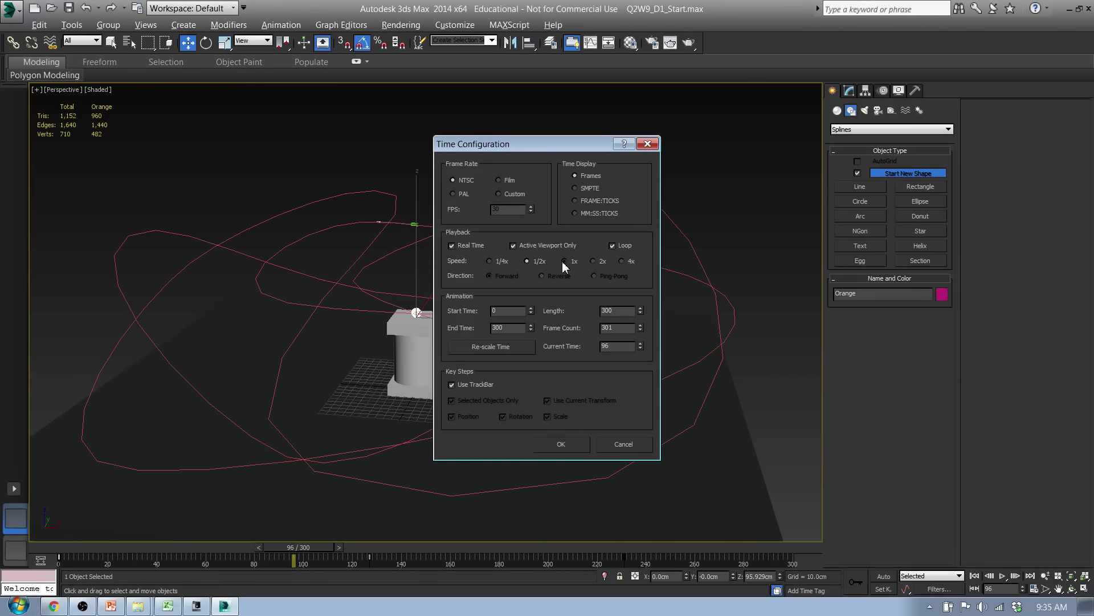
left_click(566, 445)
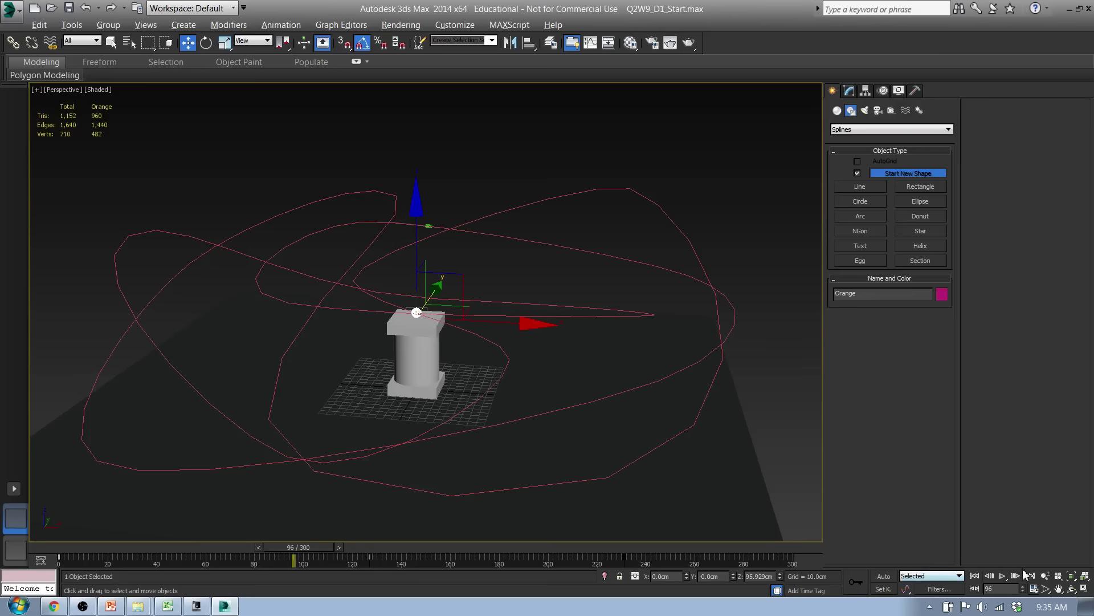
left_click(1002, 578)
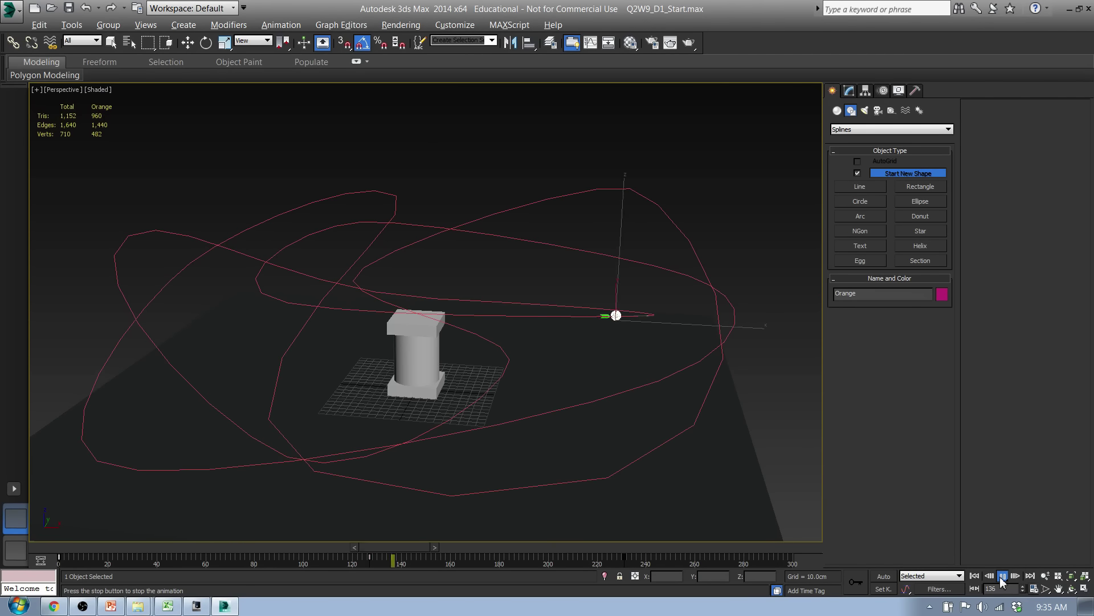